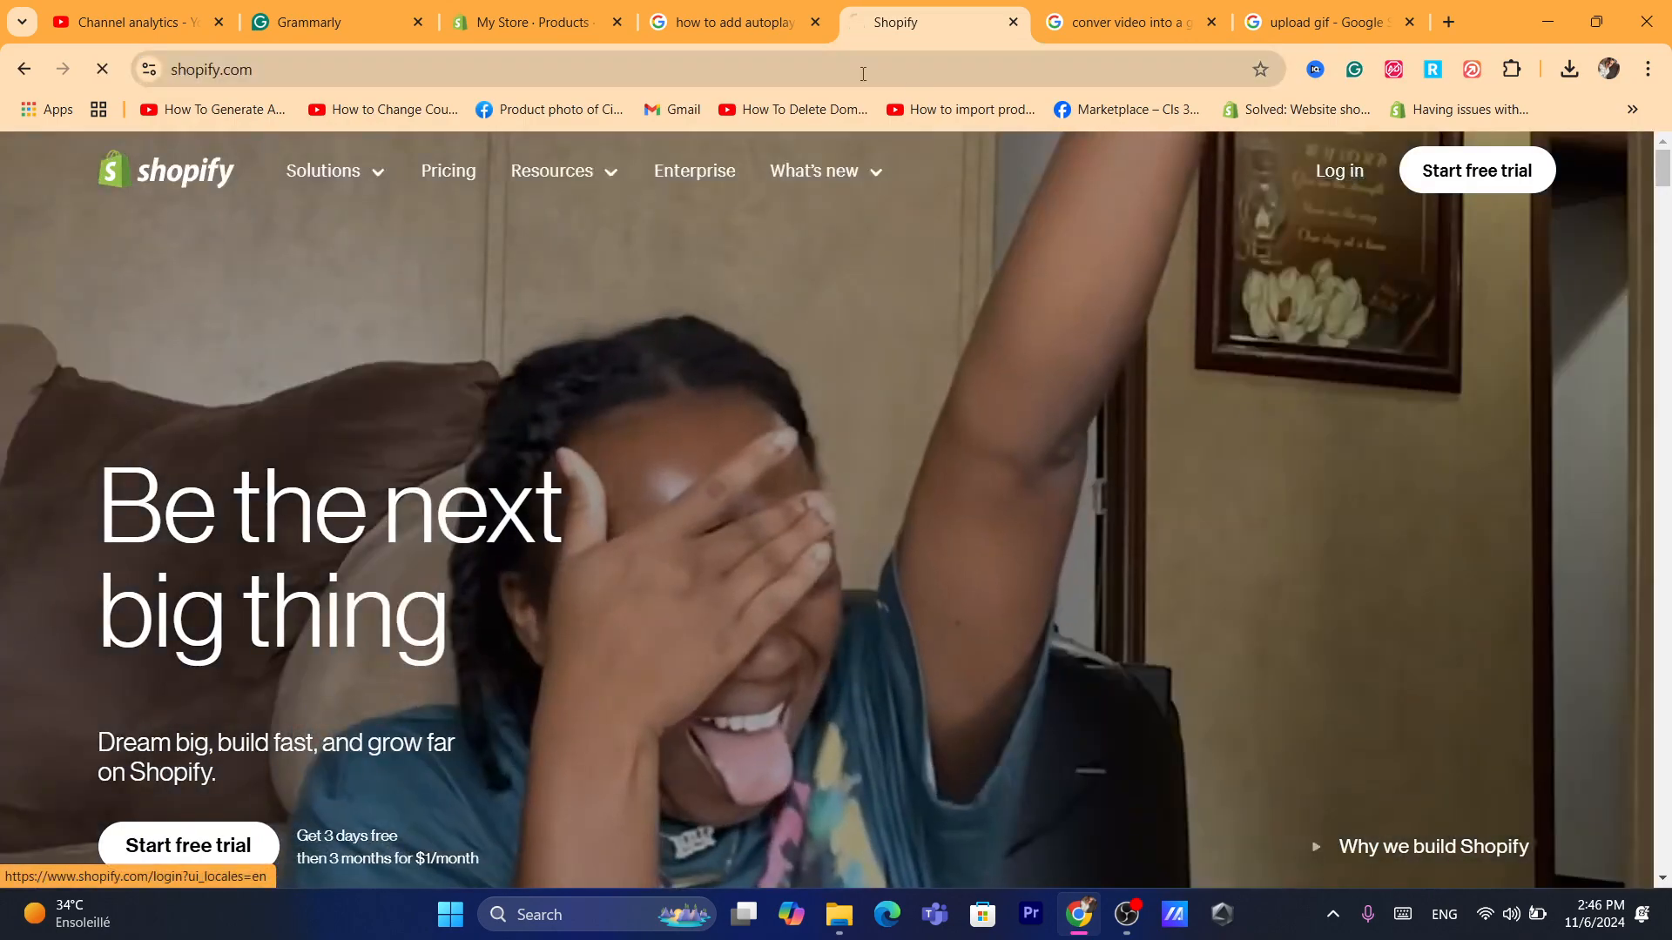
Log in to the Shopify store admin and open the RollsTimi Pagani Design DD40 watch from the product list
{"action": "left_click", "coordinate": [1350, 172]}
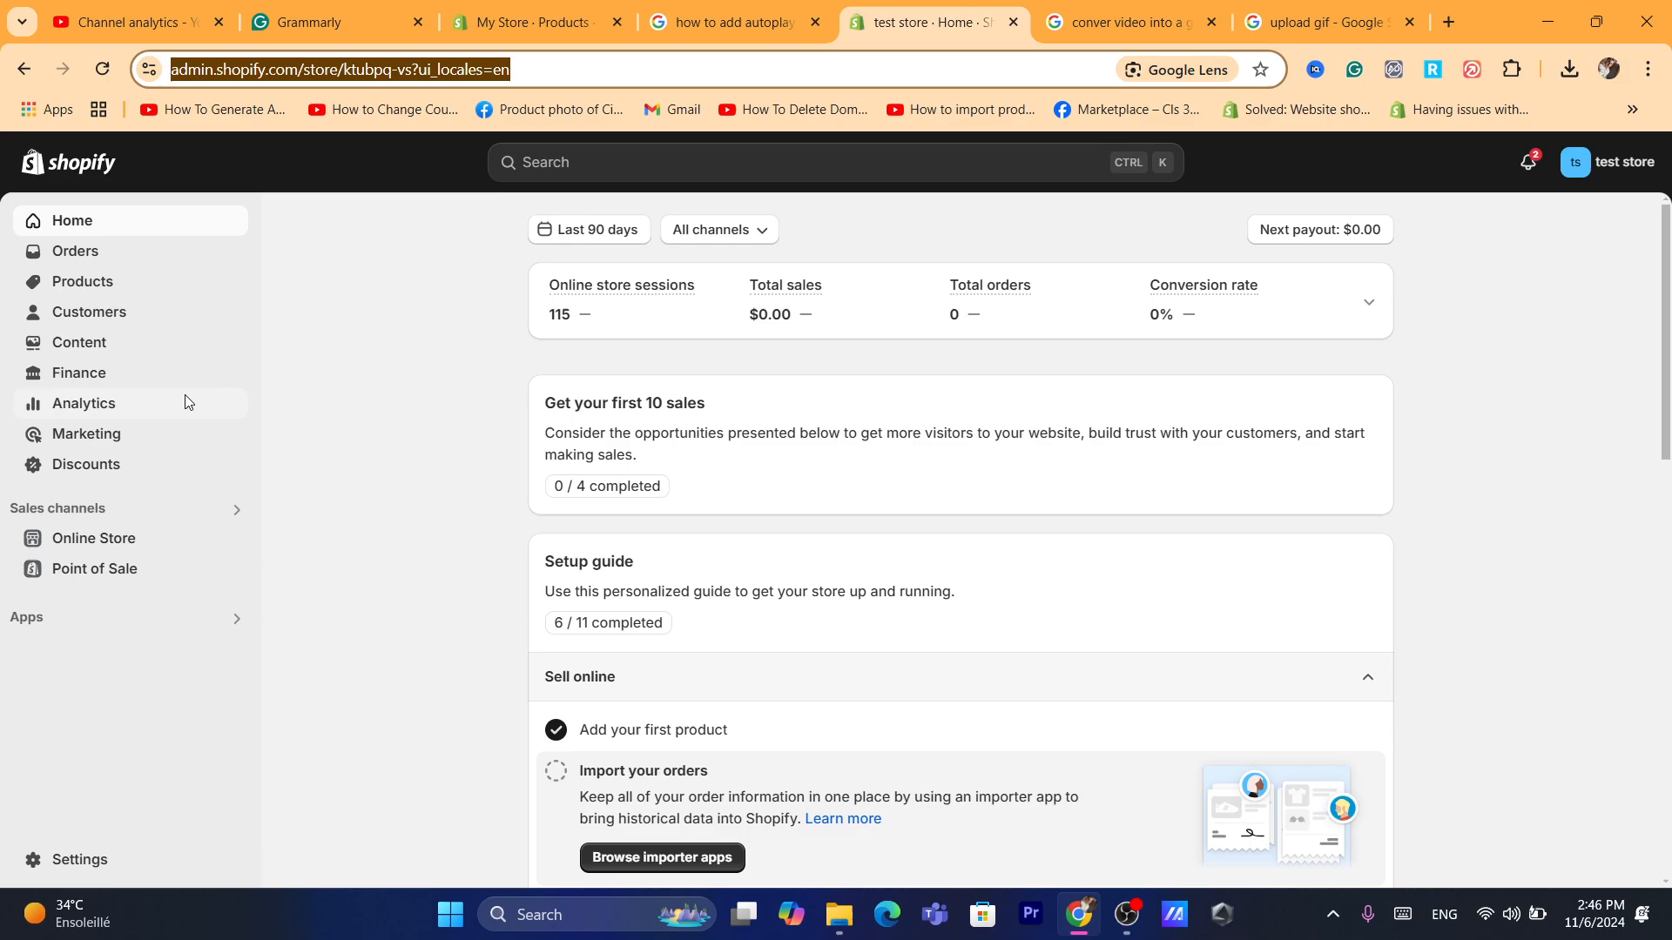
{"action": "left_click", "coordinate": [65, 280]}
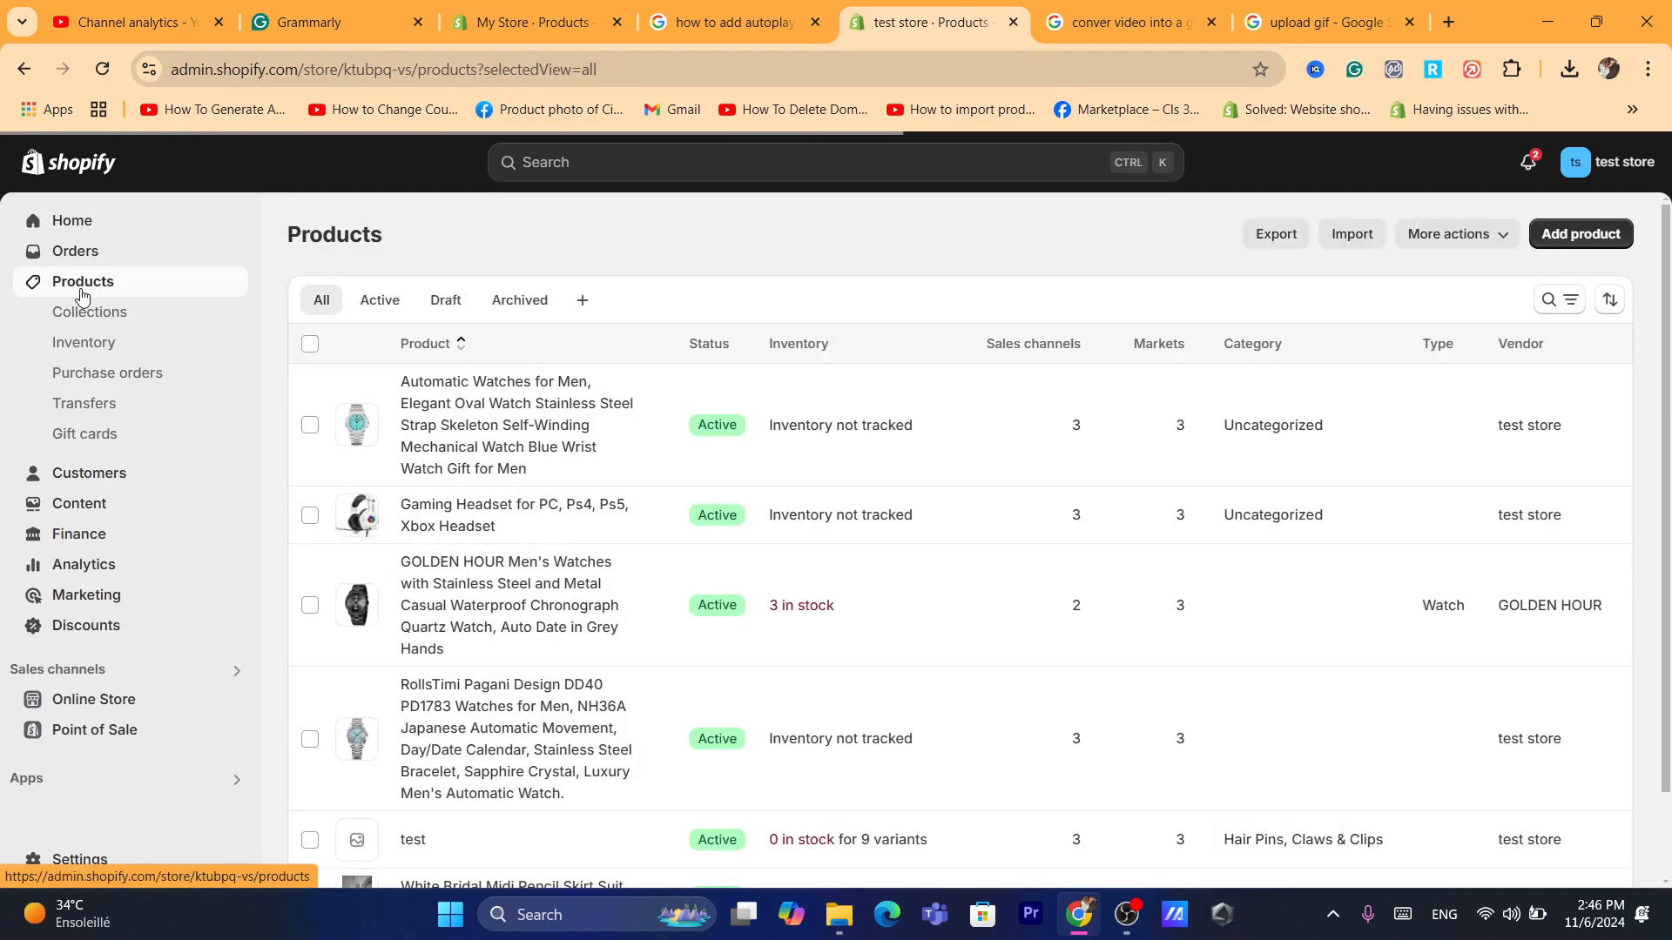
{"action": "scroll", "coordinate": [1269, 549], "scroll_direction": "down", "scroll_amount": 1}
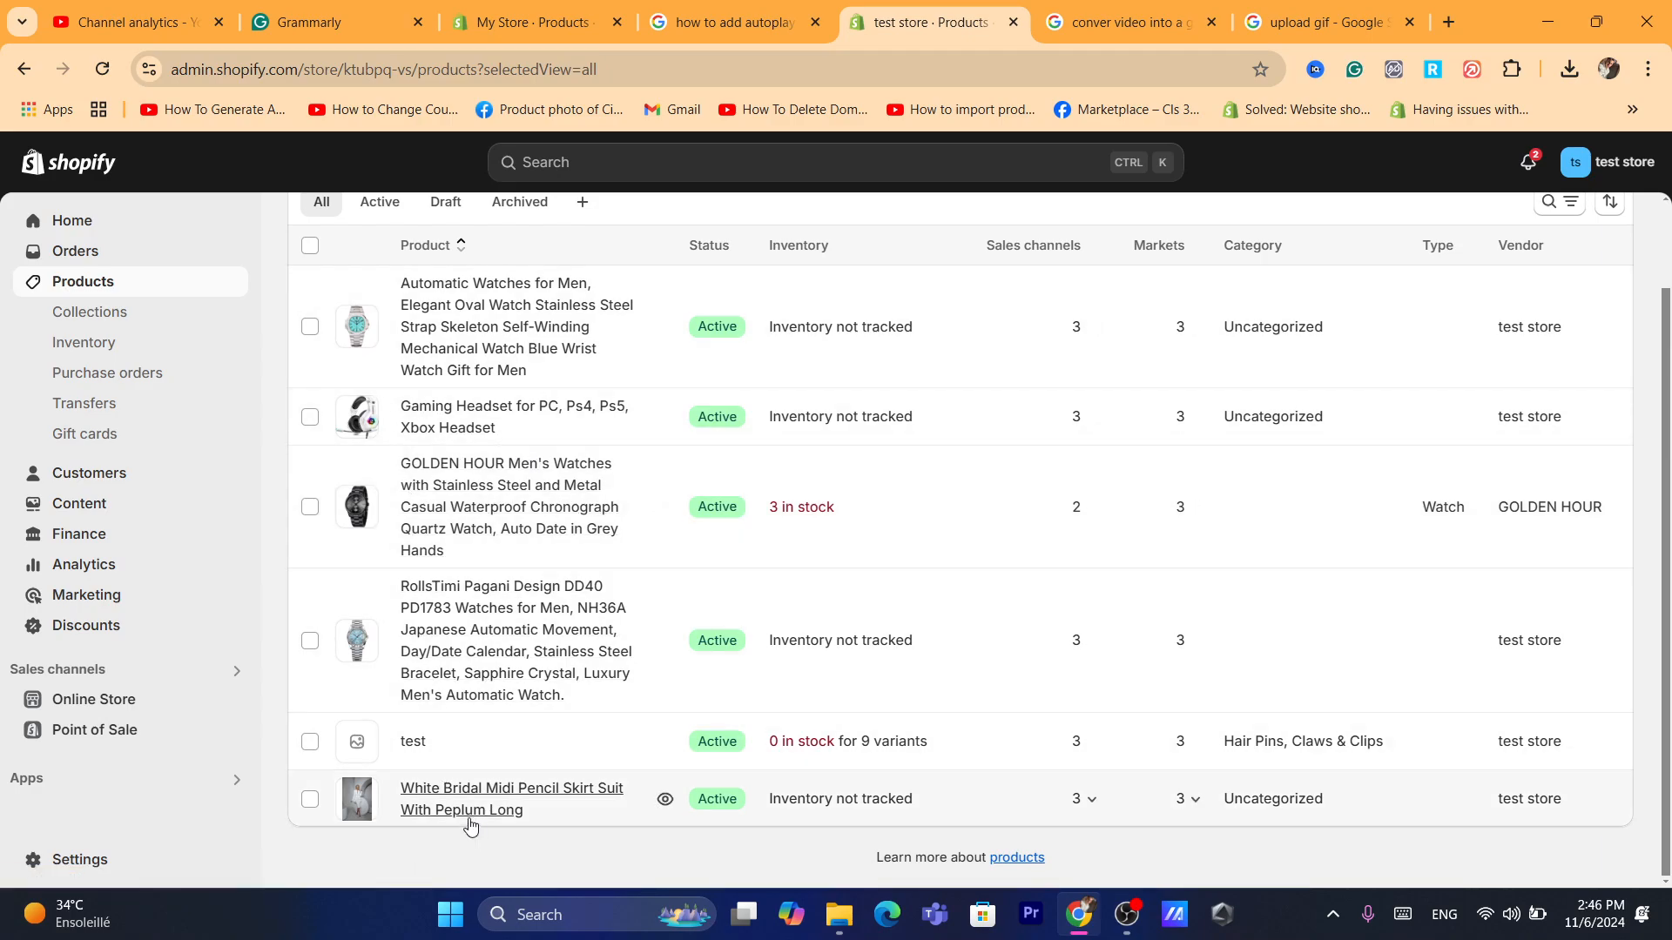
{"action": "left_click", "coordinate": [479, 659]}
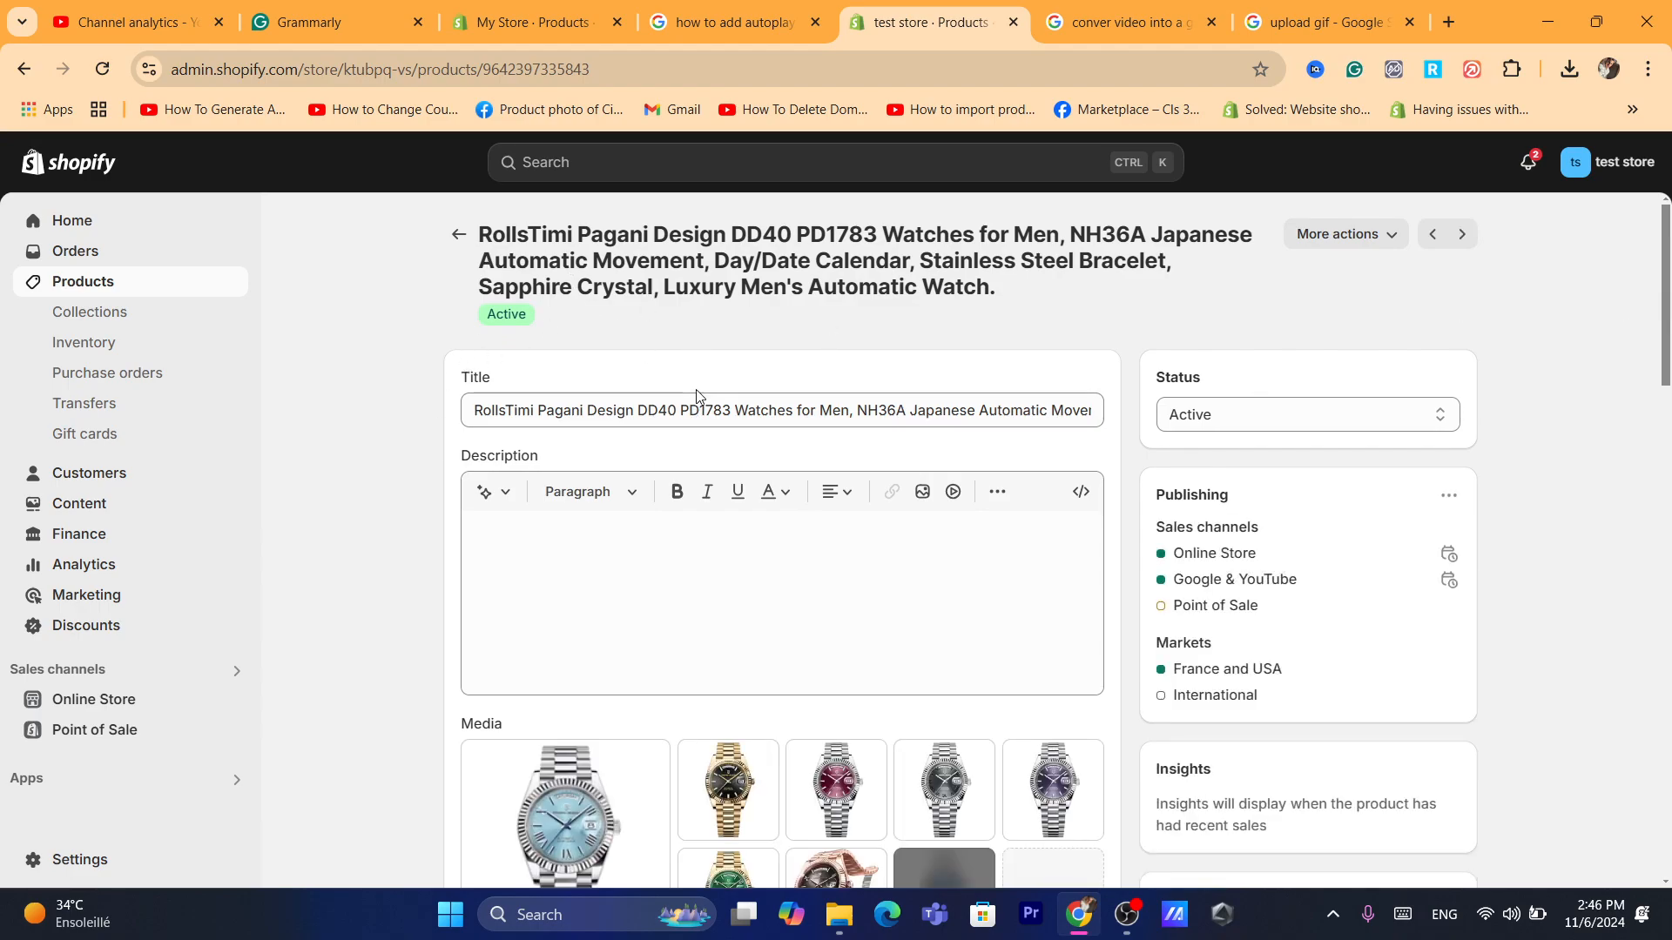
Shorten the product title to "RollsTimi Pagani Design DD40 PD1783 Watches for Me" and put the cursor in the empty description
{"action": "left_click_drag", "start_coordinate": [846, 411], "coordinate": [1330, 429]}
{"action": "key", "text": "BackSpace"}
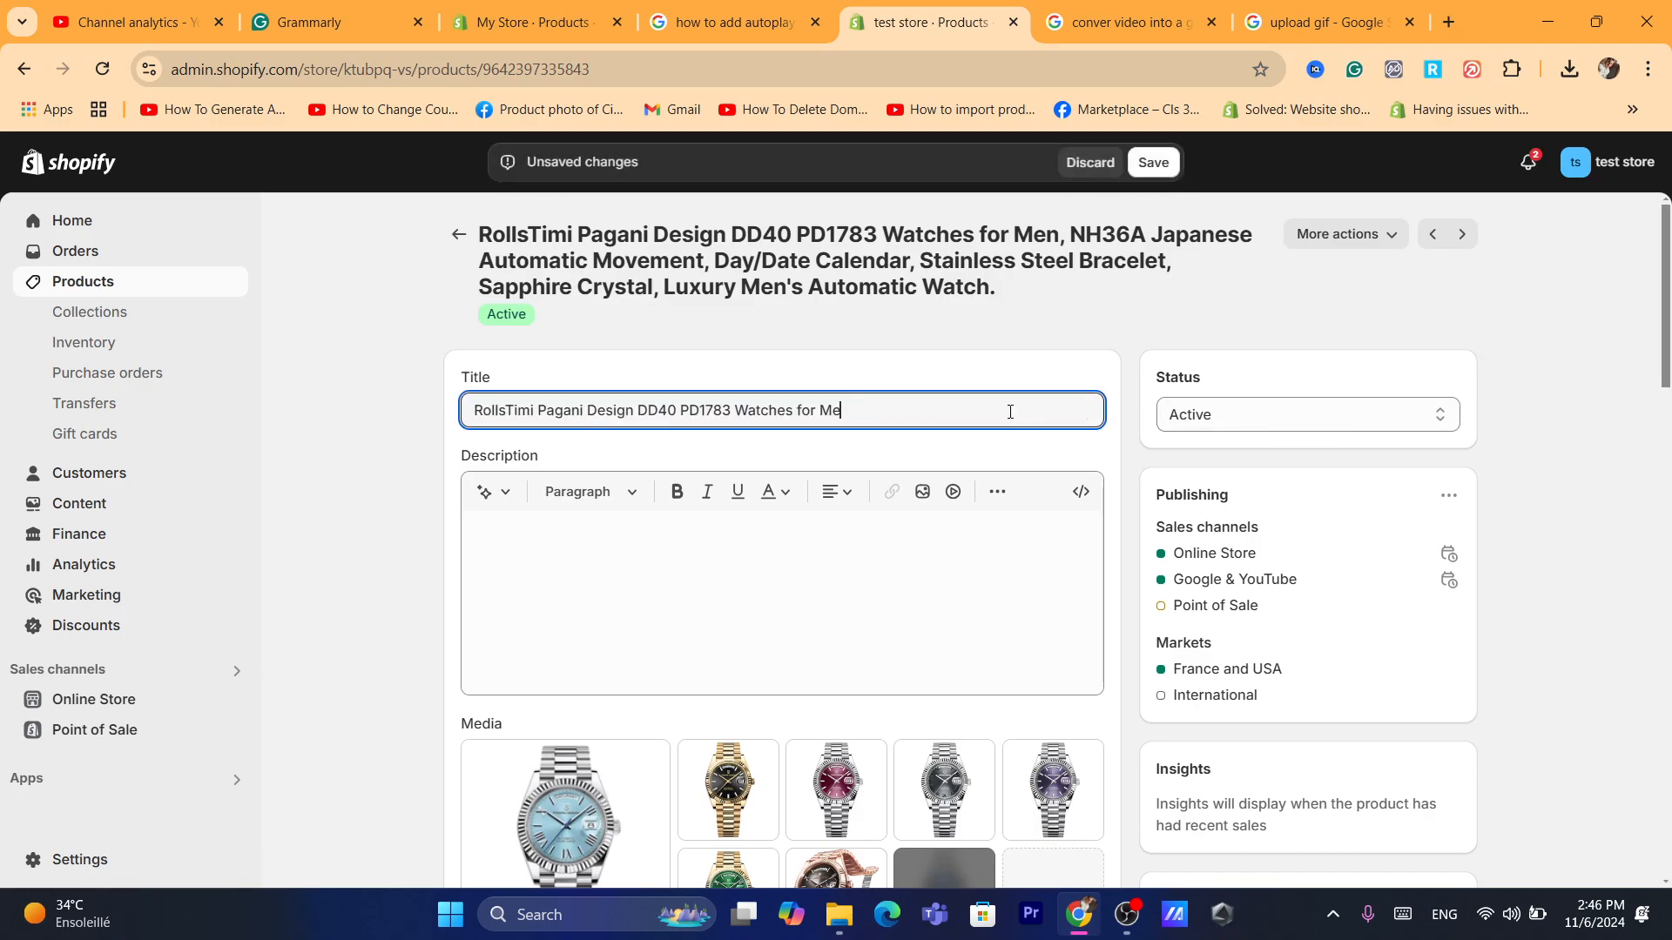
{"action": "left_click", "coordinate": [741, 620]}
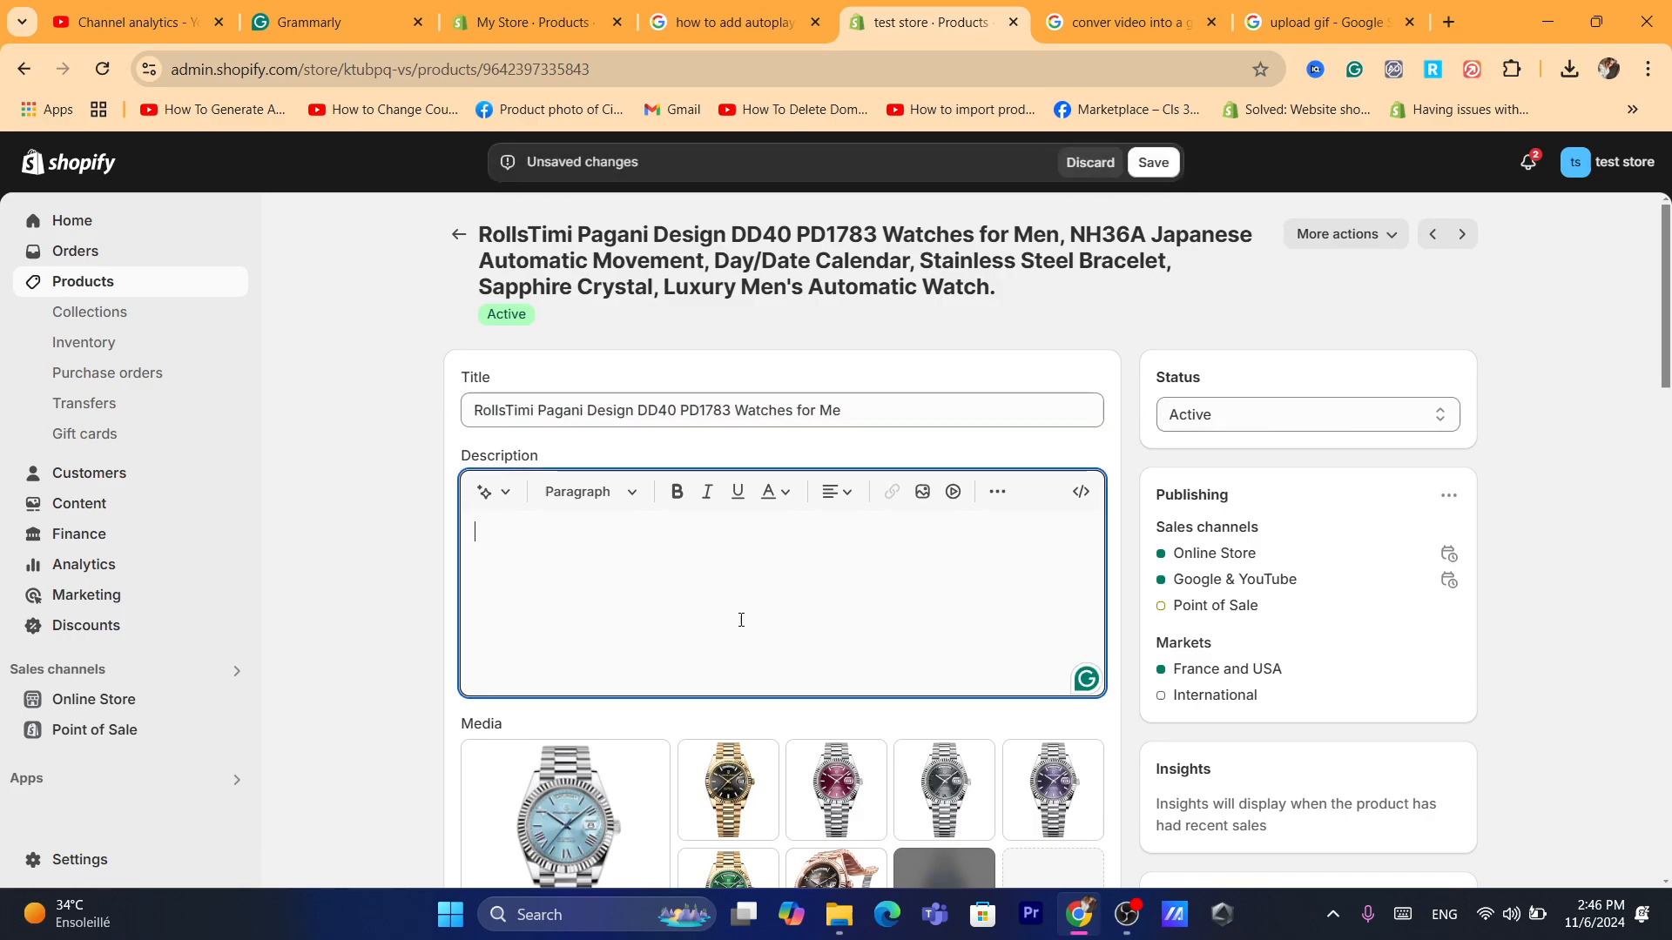
{"action": "left_click", "coordinate": [1540, 344]}
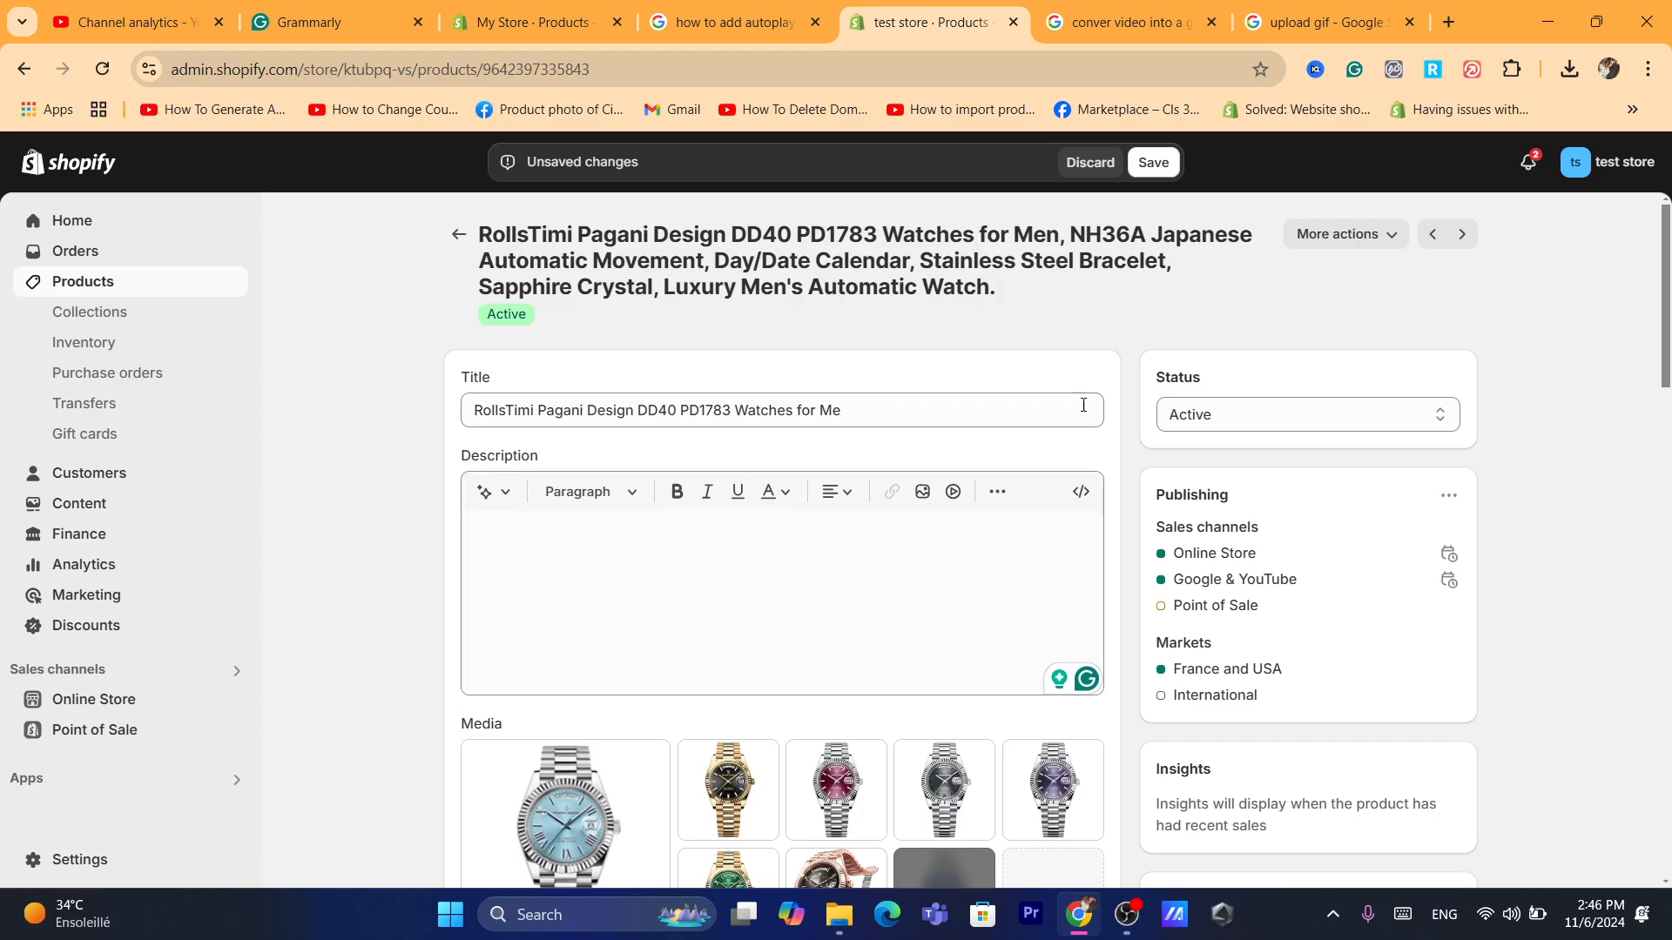
{"action": "left_click", "coordinate": [663, 593]}
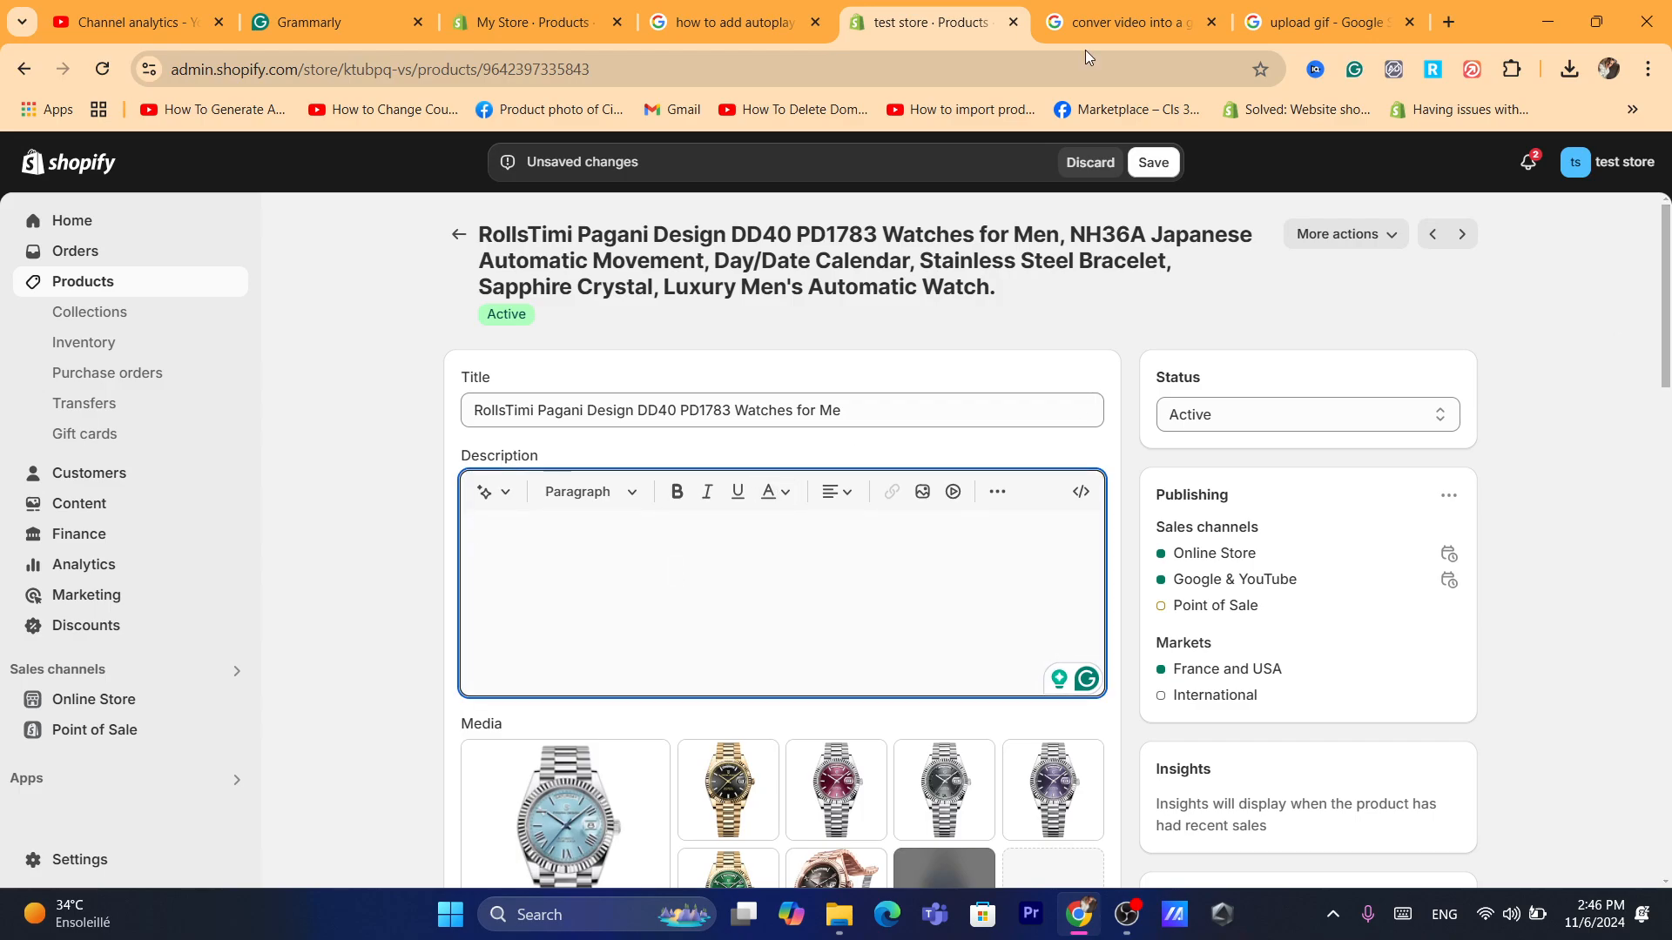
{"action": "left_click", "coordinate": [1119, 22]}
{"action": "left_click", "coordinate": [1062, 66]}
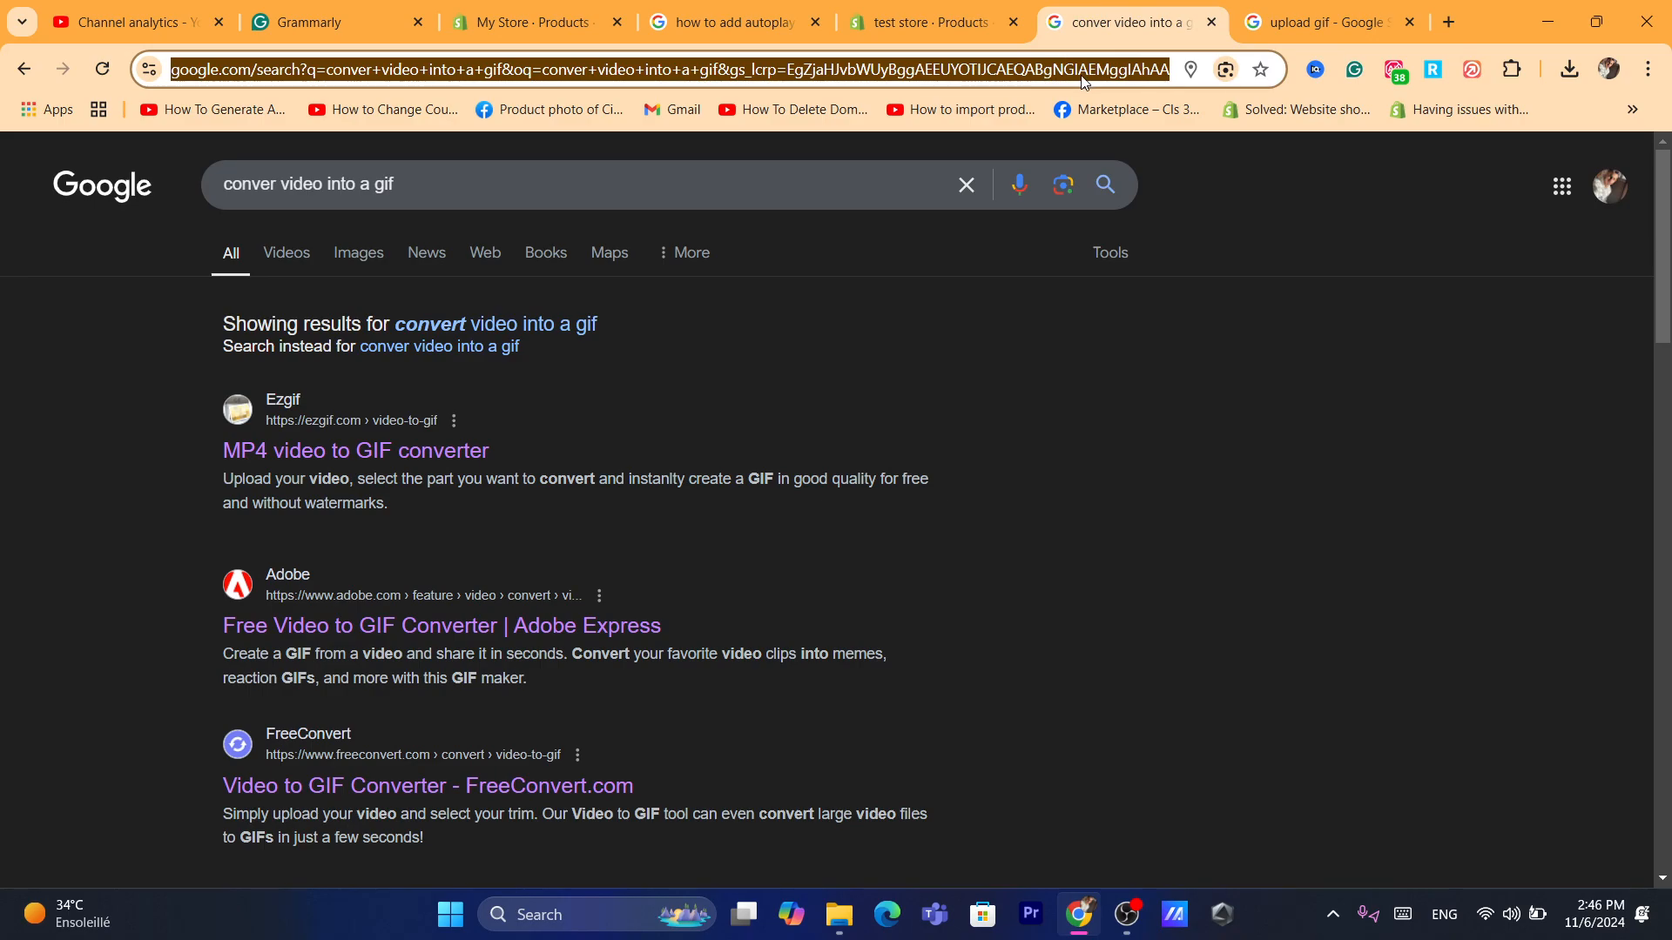
{"action": "left_click", "coordinate": [840, 7]}
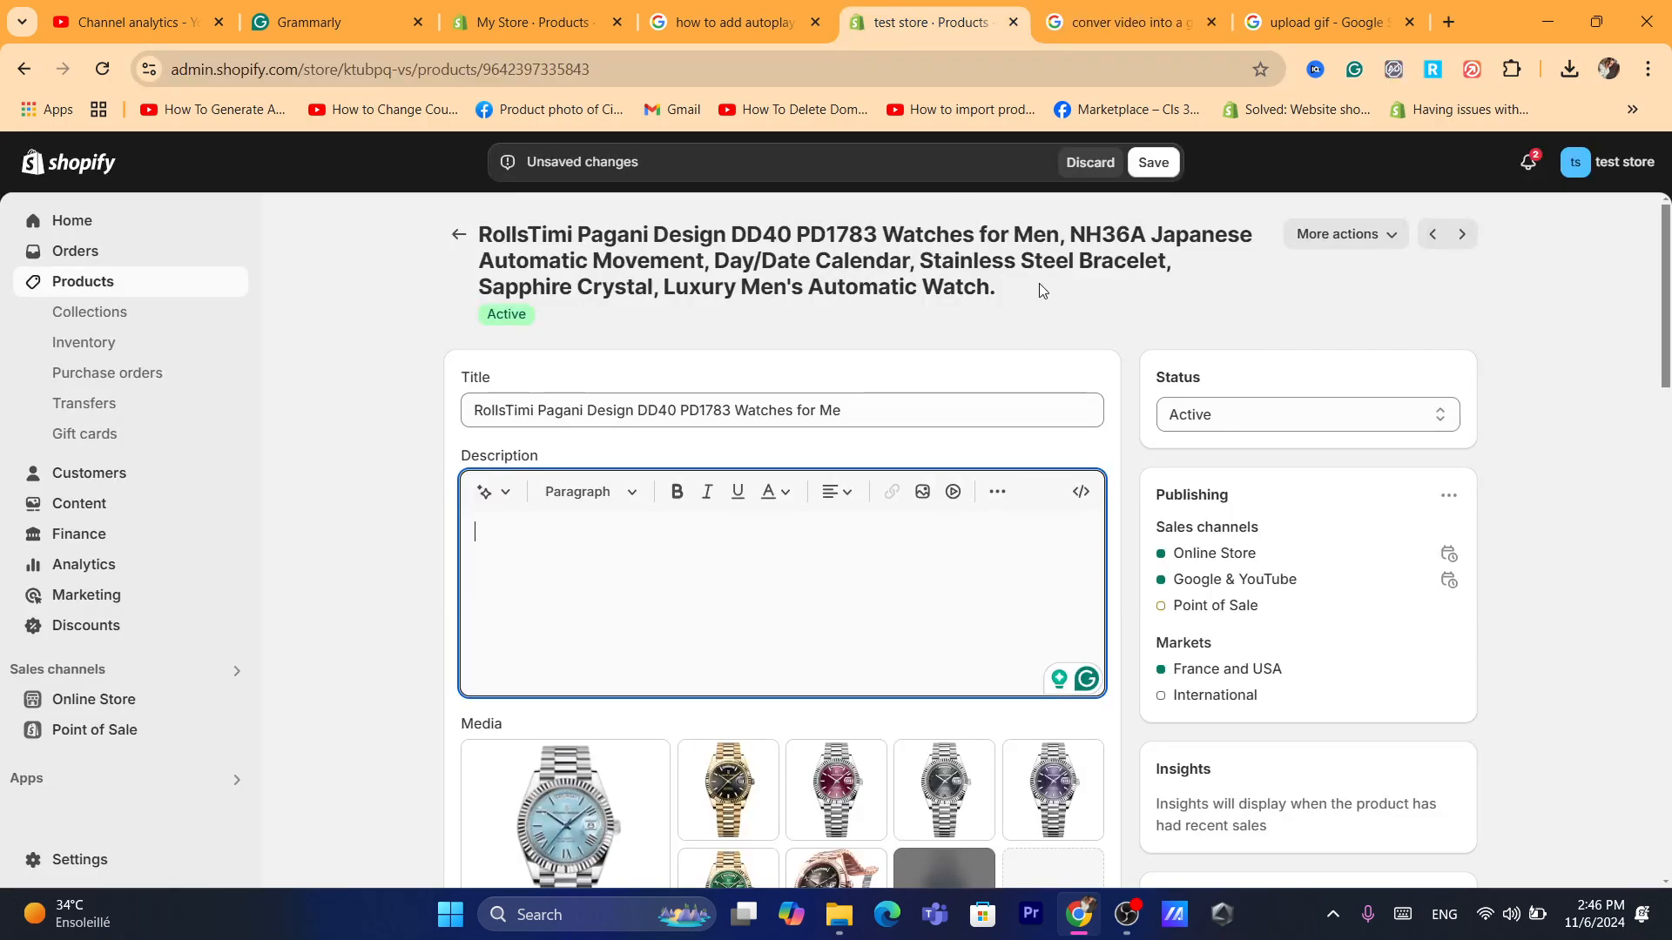
Search Google for "cover video into a gof" and open Ezgif's MP4 video to GIF converter
{"action": "left_click", "coordinate": [1131, 7]}
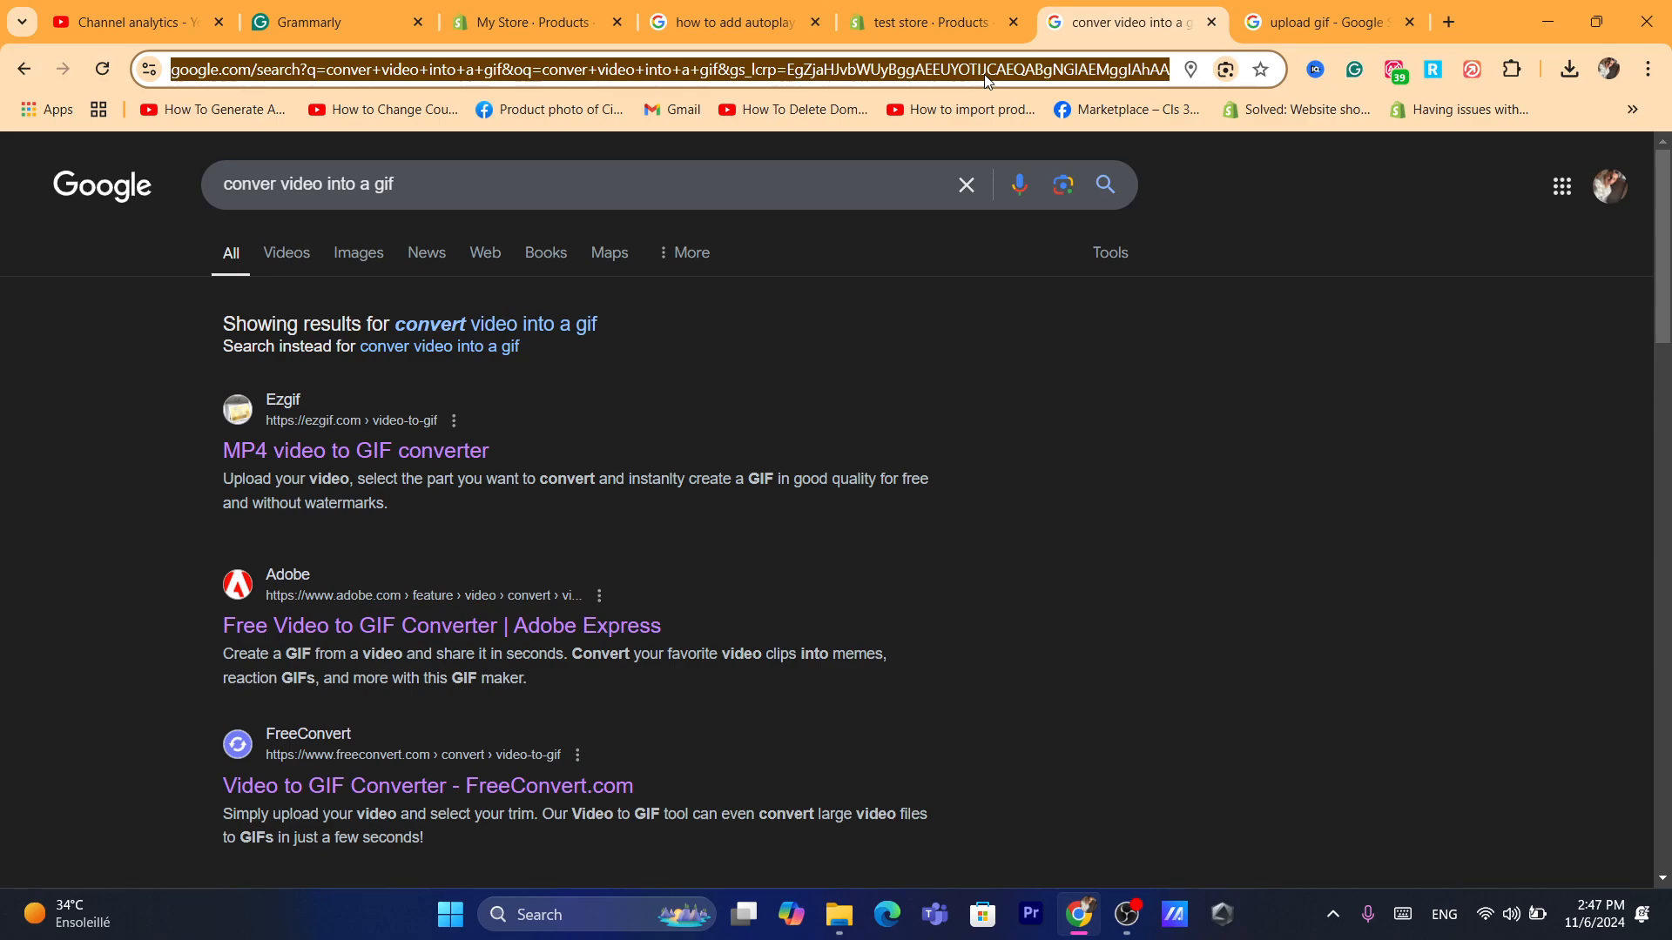
{"action": "left_click", "coordinate": [496, 162]}
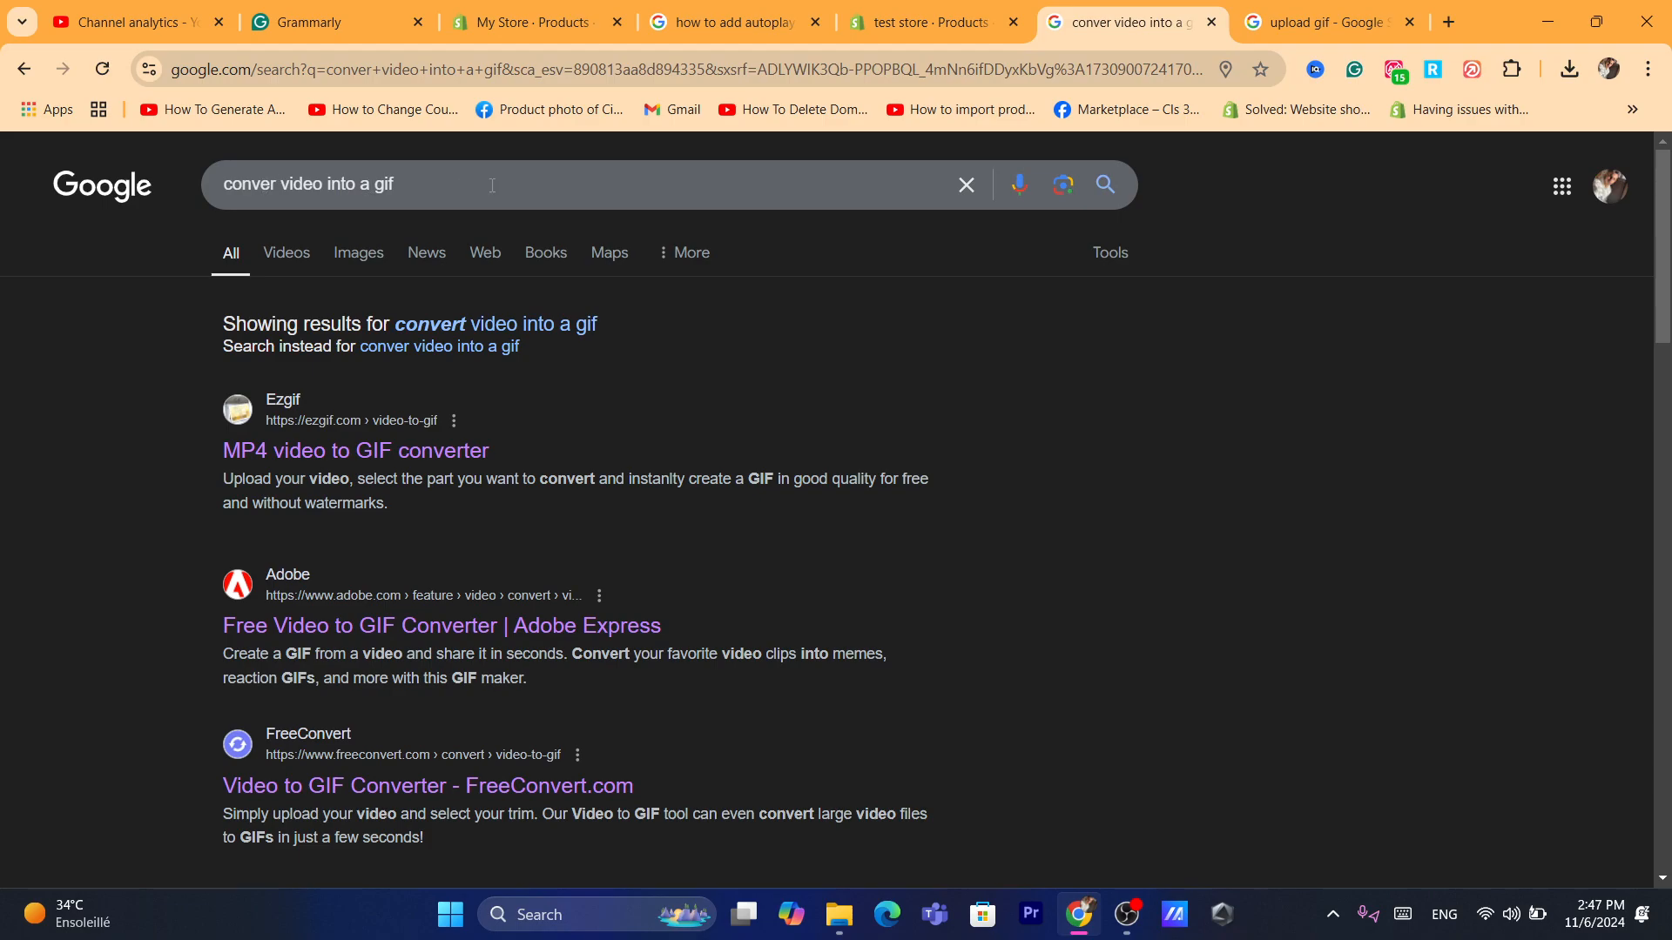
{"action": "left_click", "coordinate": [492, 78]}
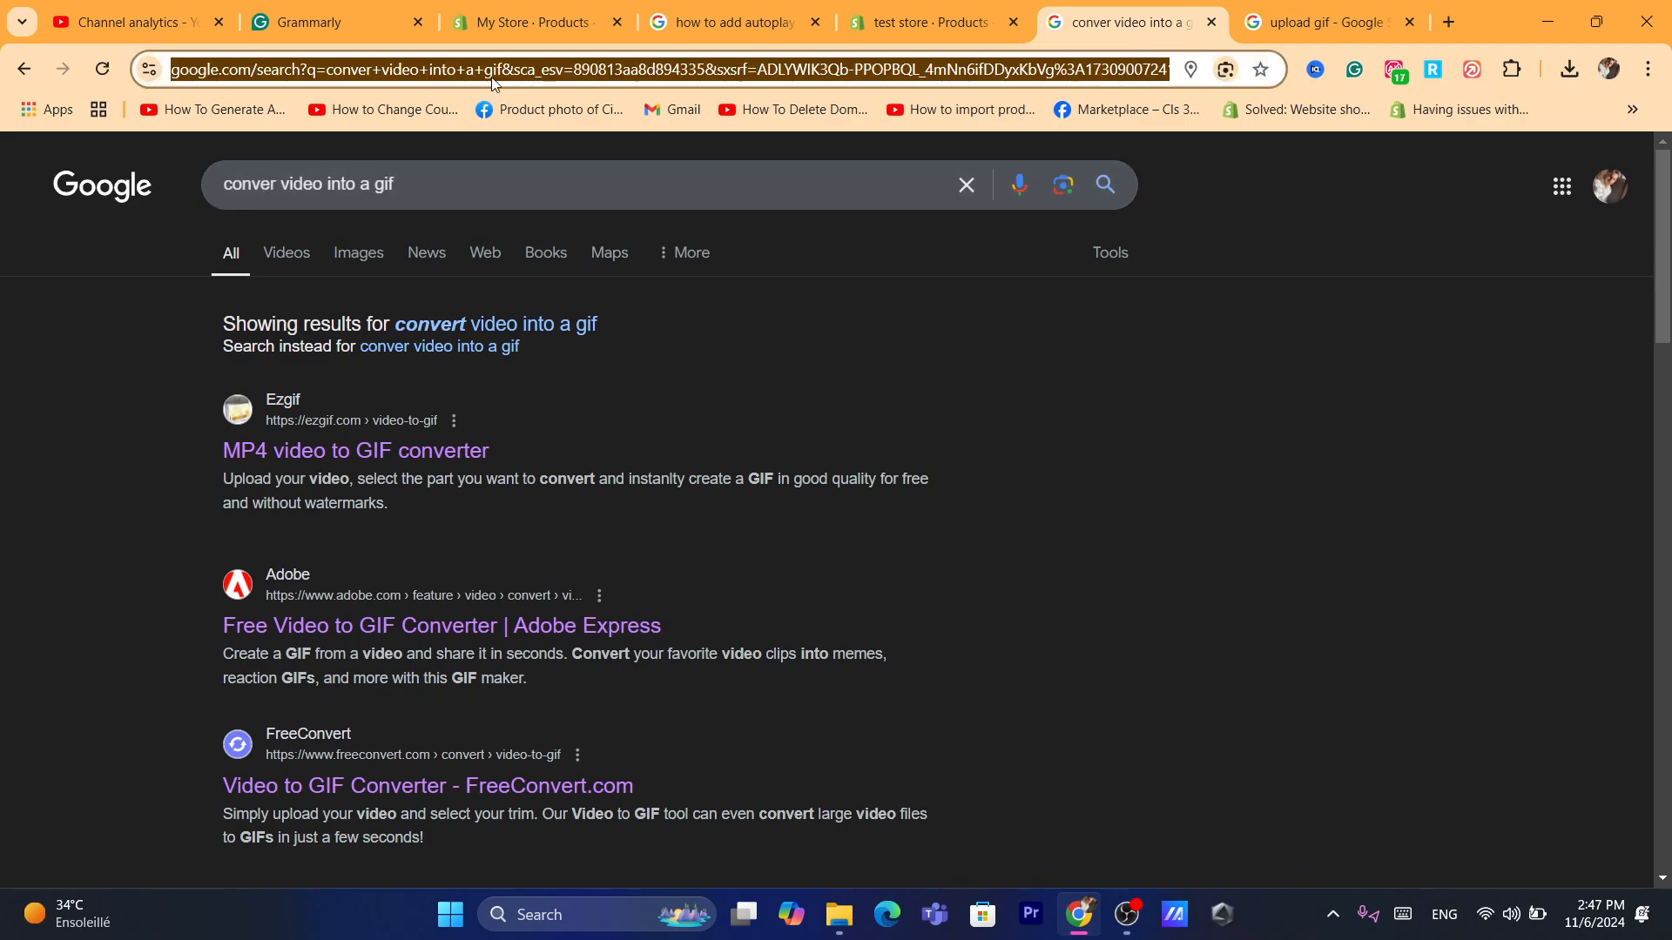
{"action": "type", "text": "cover vd"}
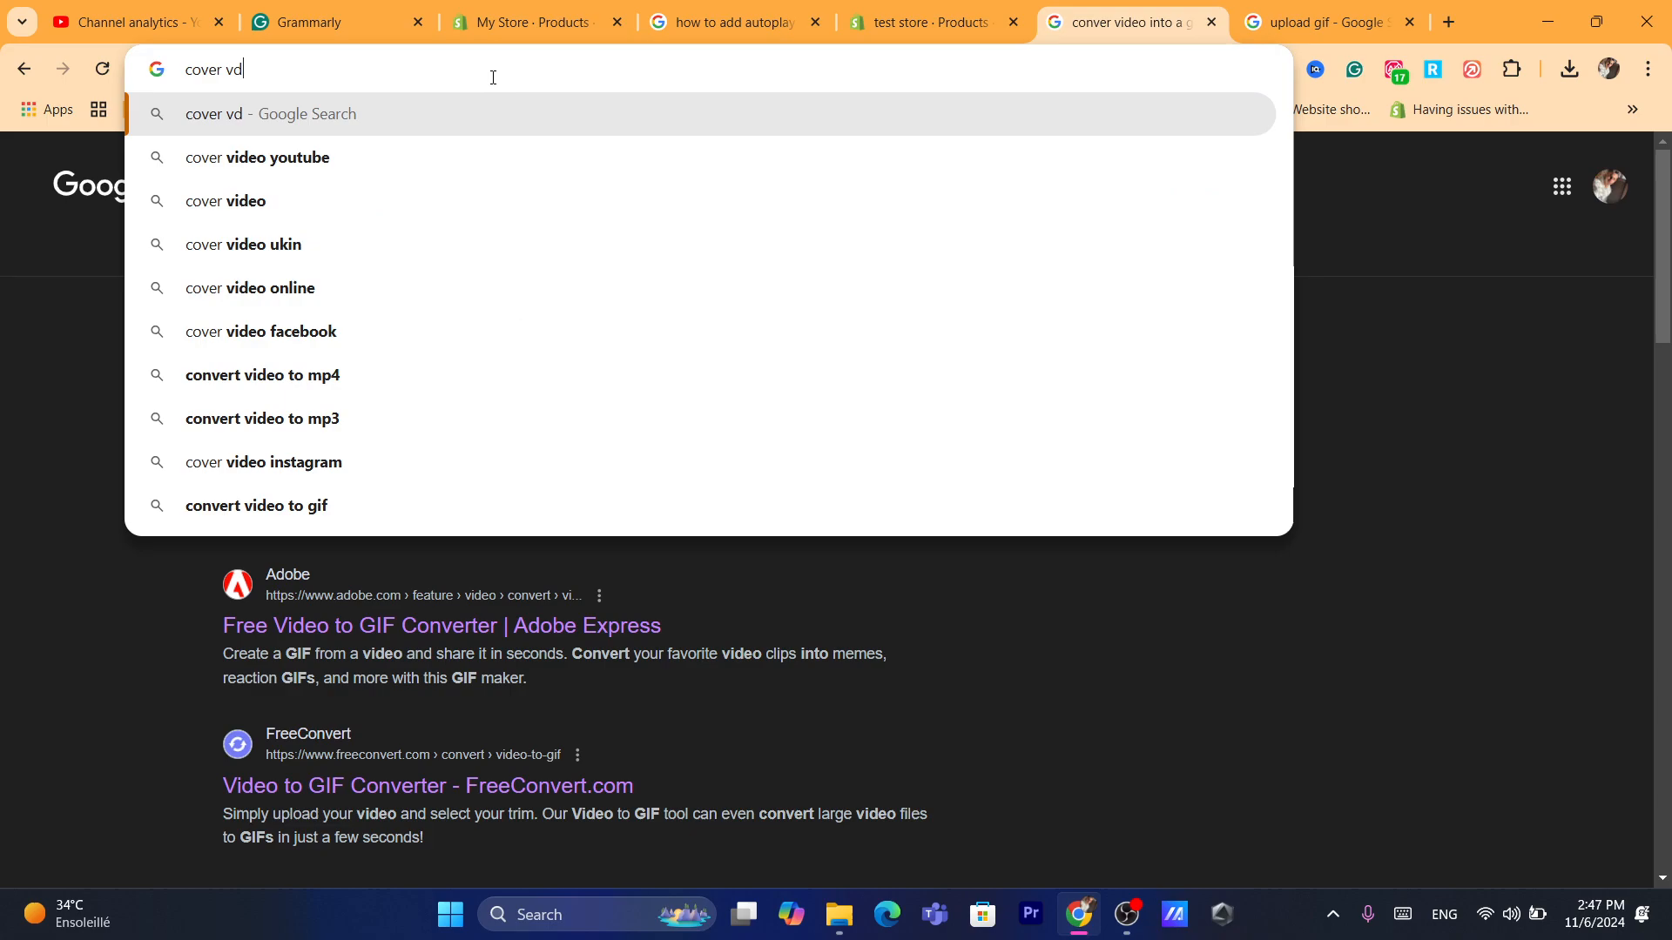
{"action": "key", "text": "BackSpace"}
{"action": "type", "text": "ideo in"}
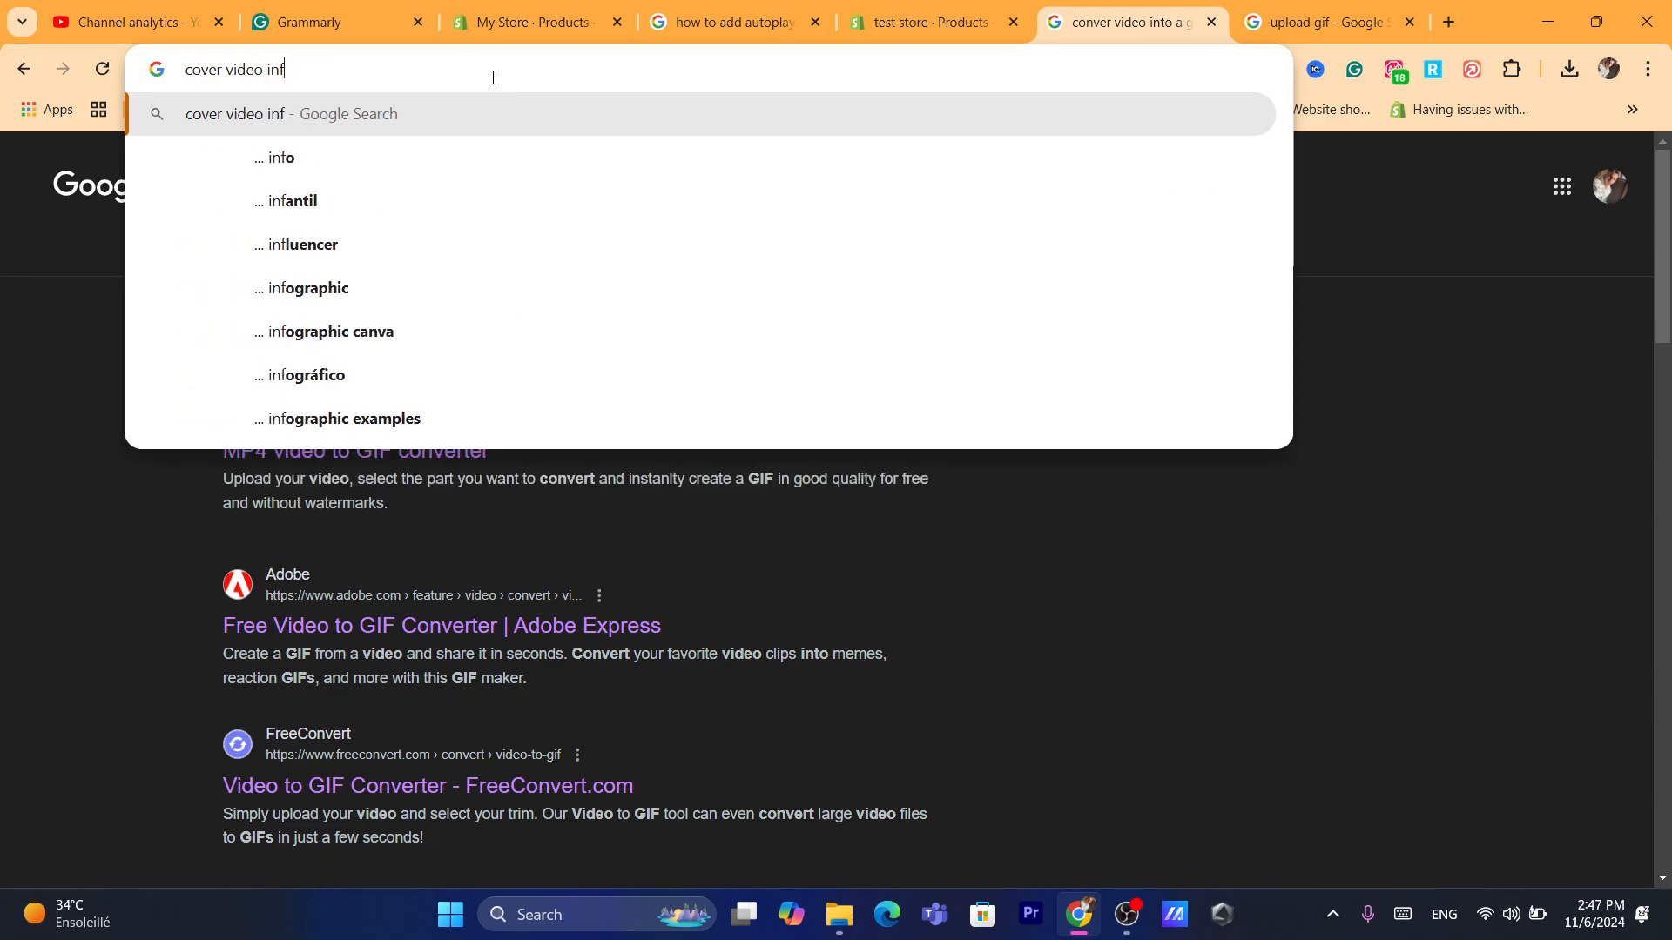
{"action": "type", "text": "to a gof"}
{"action": "key", "text": "Return"}
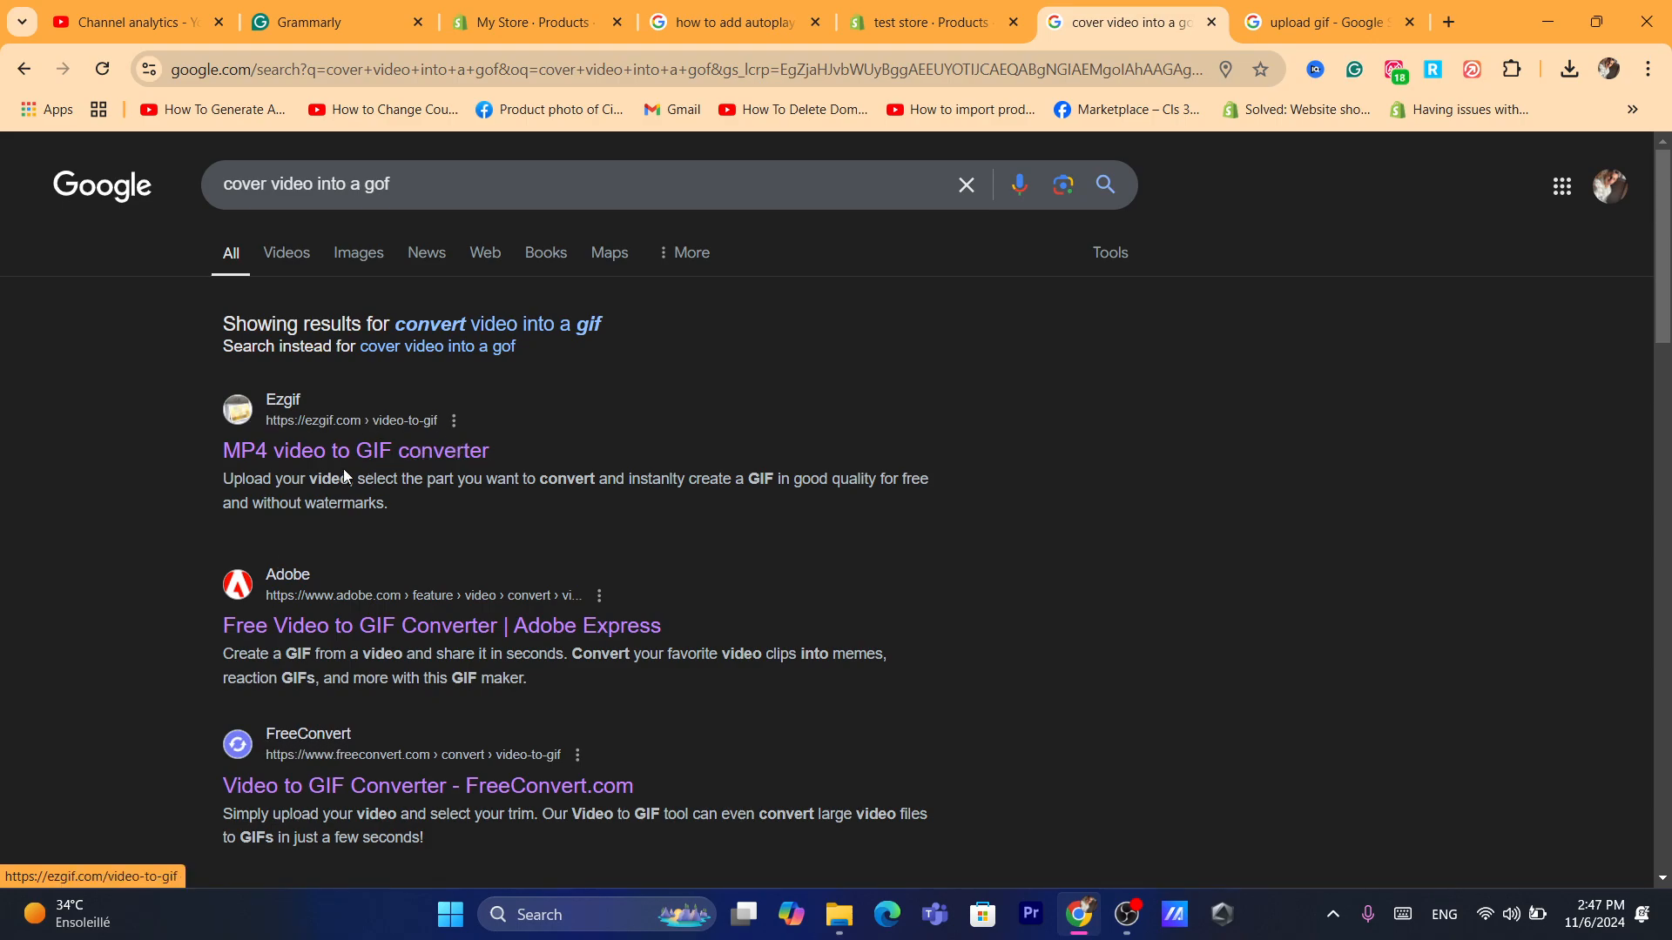
{"action": "left_click", "coordinate": [257, 460]}
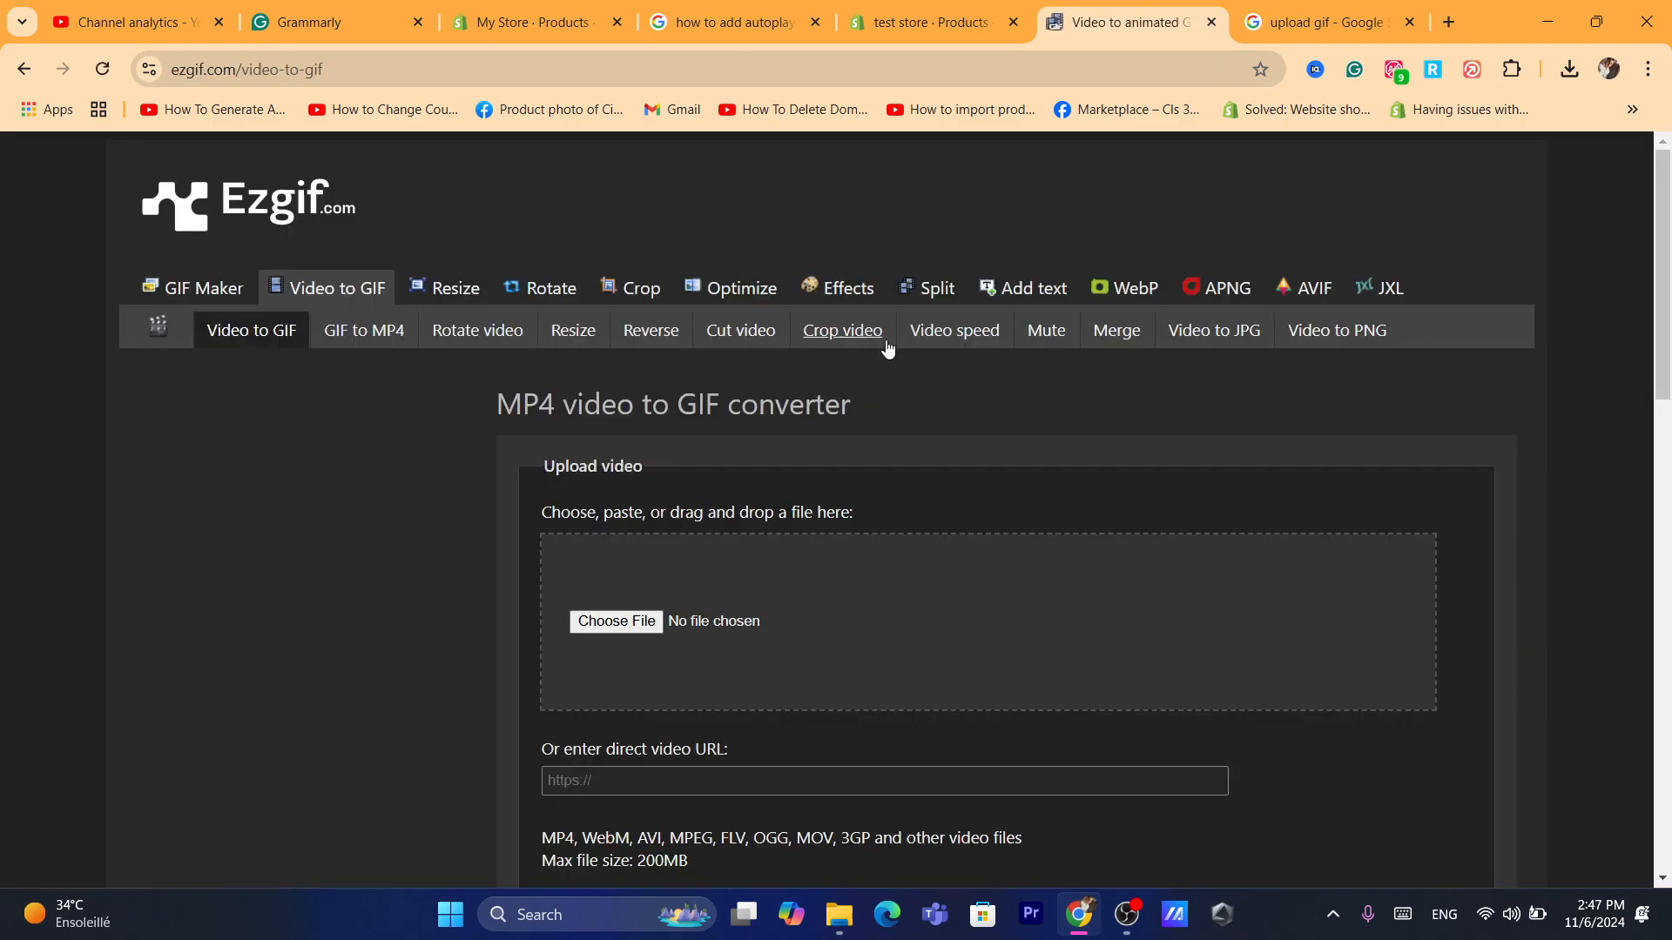
Choose video.mp4 from the Desktop folder and upload it to the video to GIF converter
{"action": "left_click", "coordinate": [614, 622]}
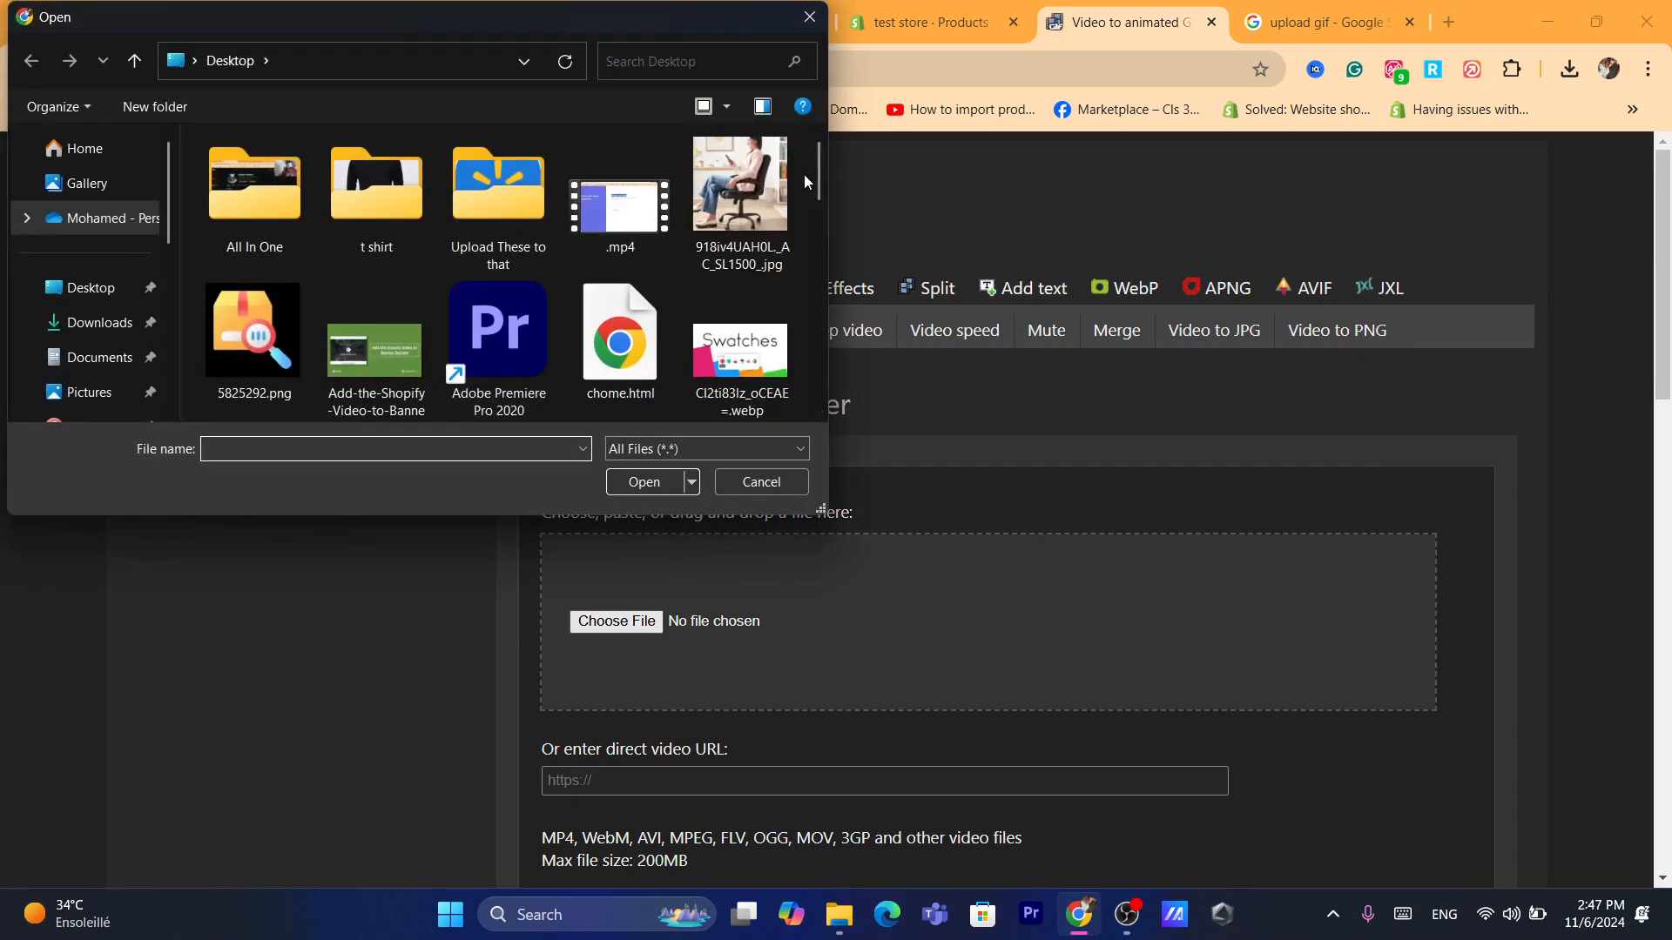
{"action": "left_click_drag", "start_coordinate": [822, 195], "coordinate": [825, 425]}
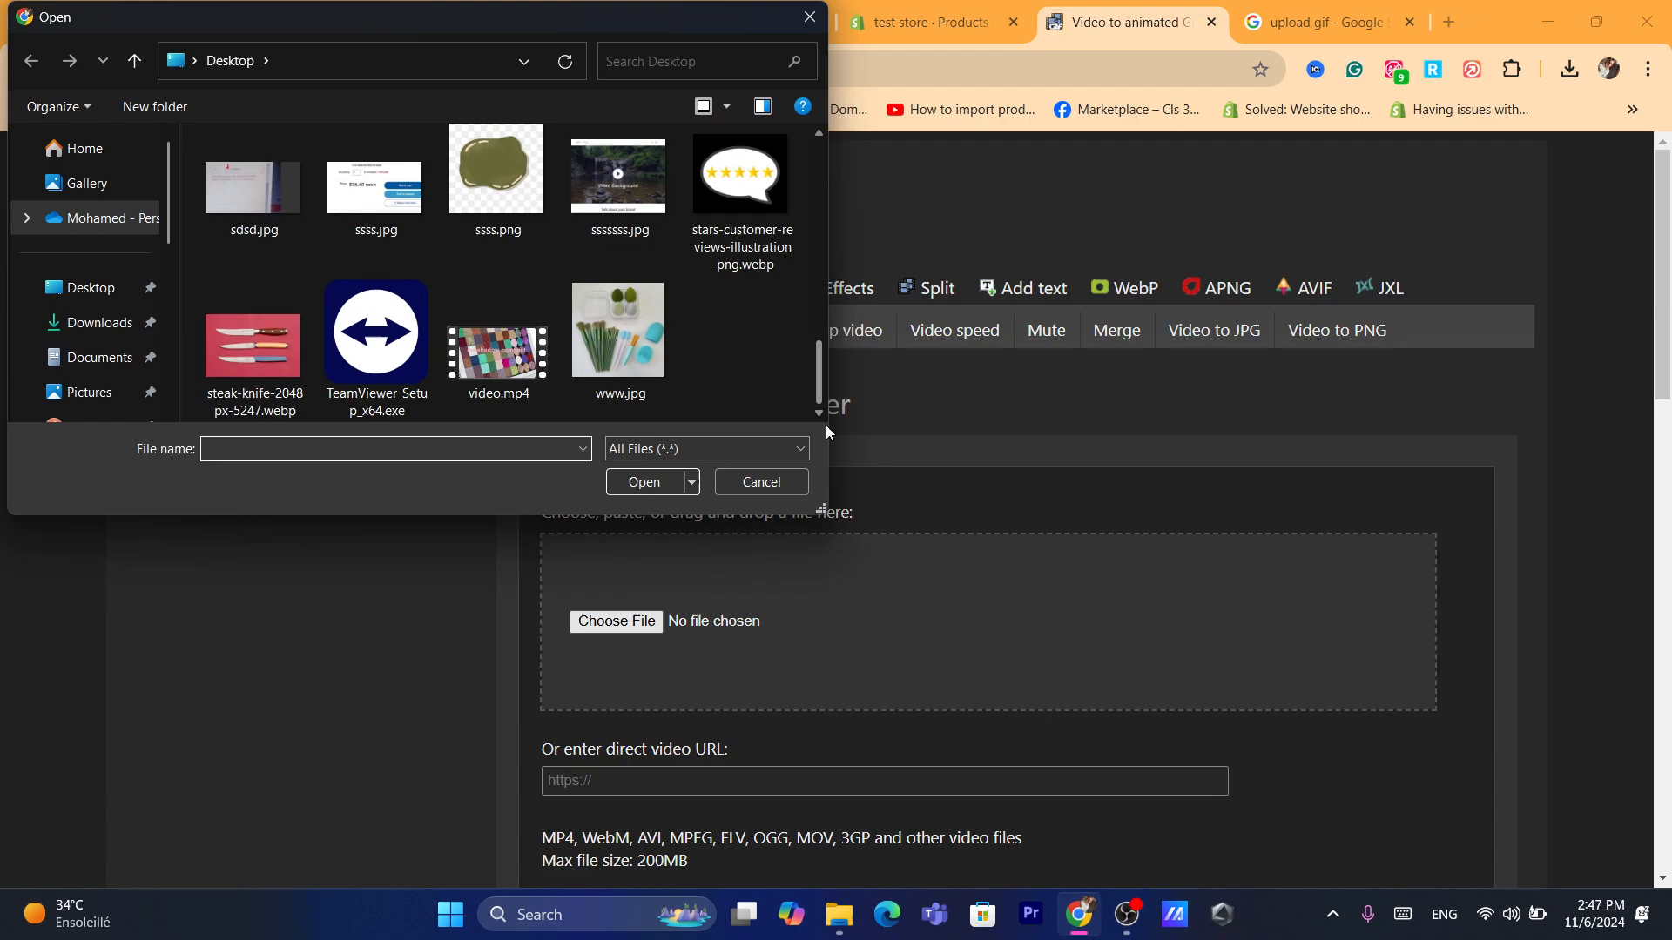
{"action": "double_click", "coordinate": [475, 355]}
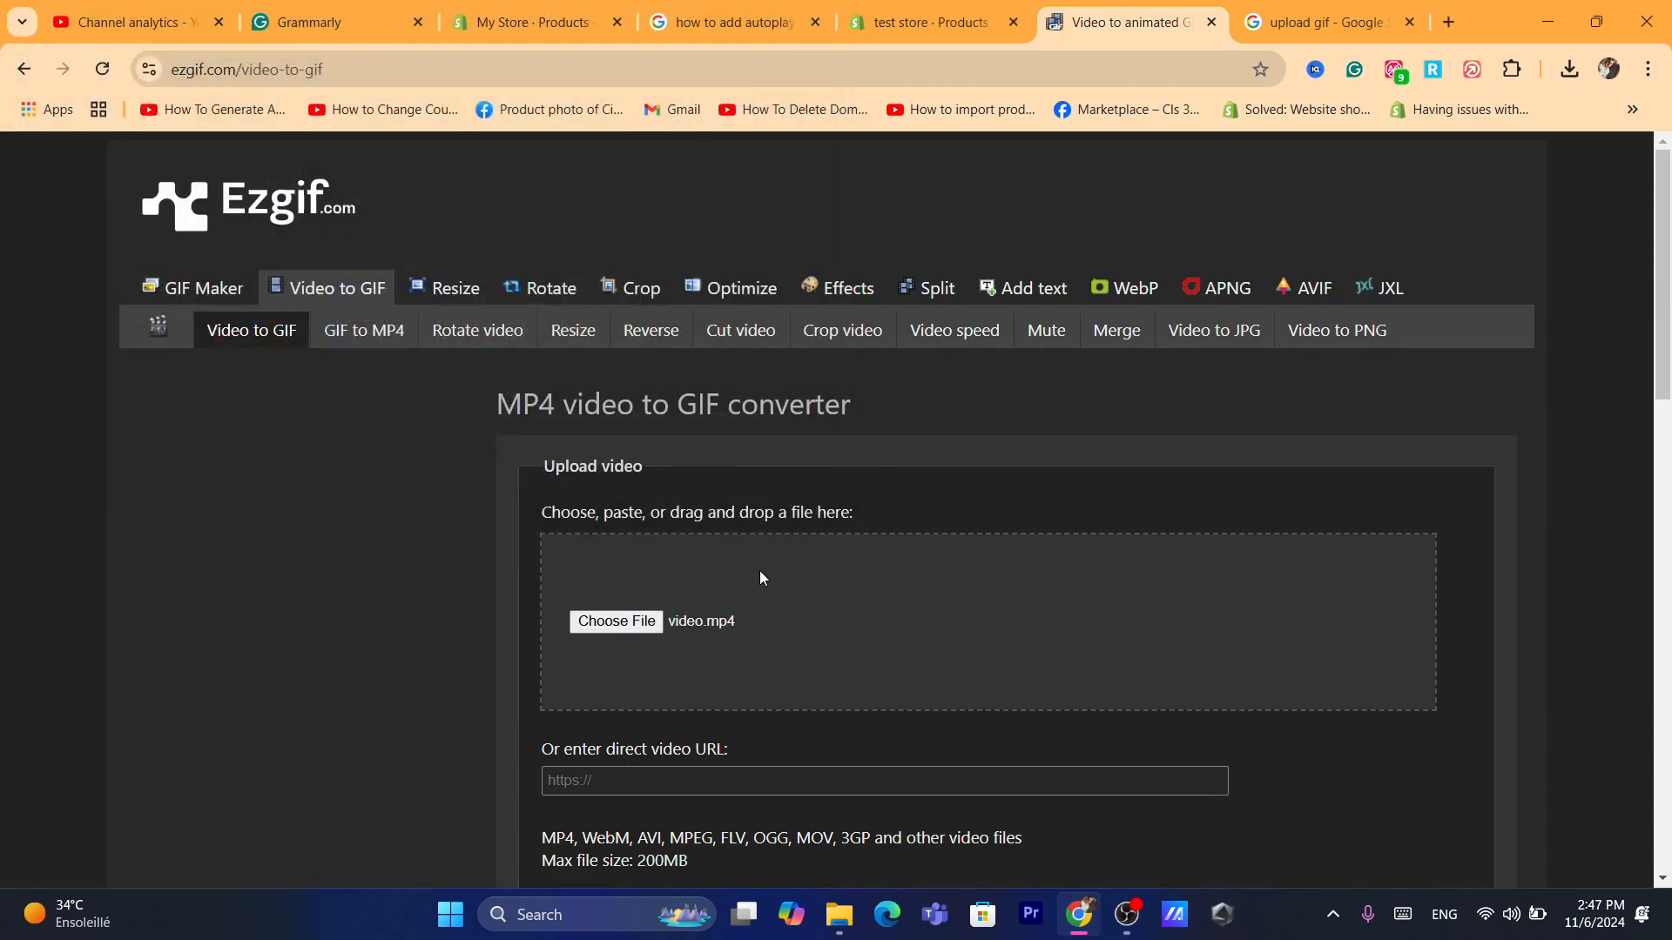
{"action": "scroll", "coordinate": [622, 442], "scroll_direction": "down", "scroll_amount": 5}
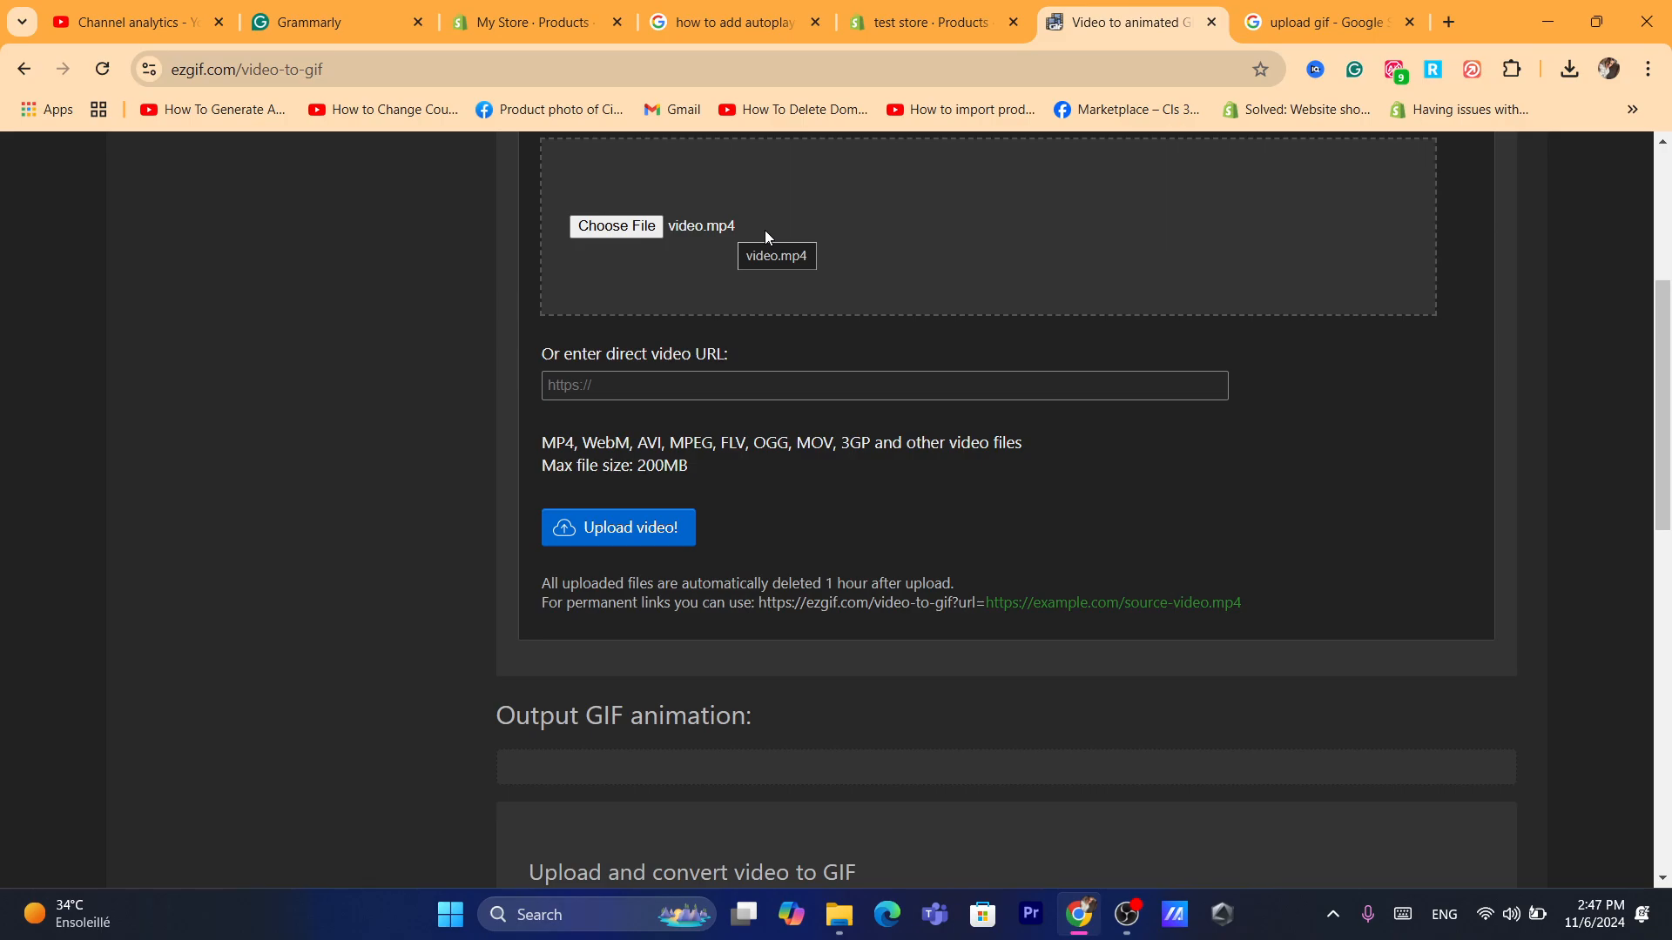
{"action": "left_click", "coordinate": [610, 533]}
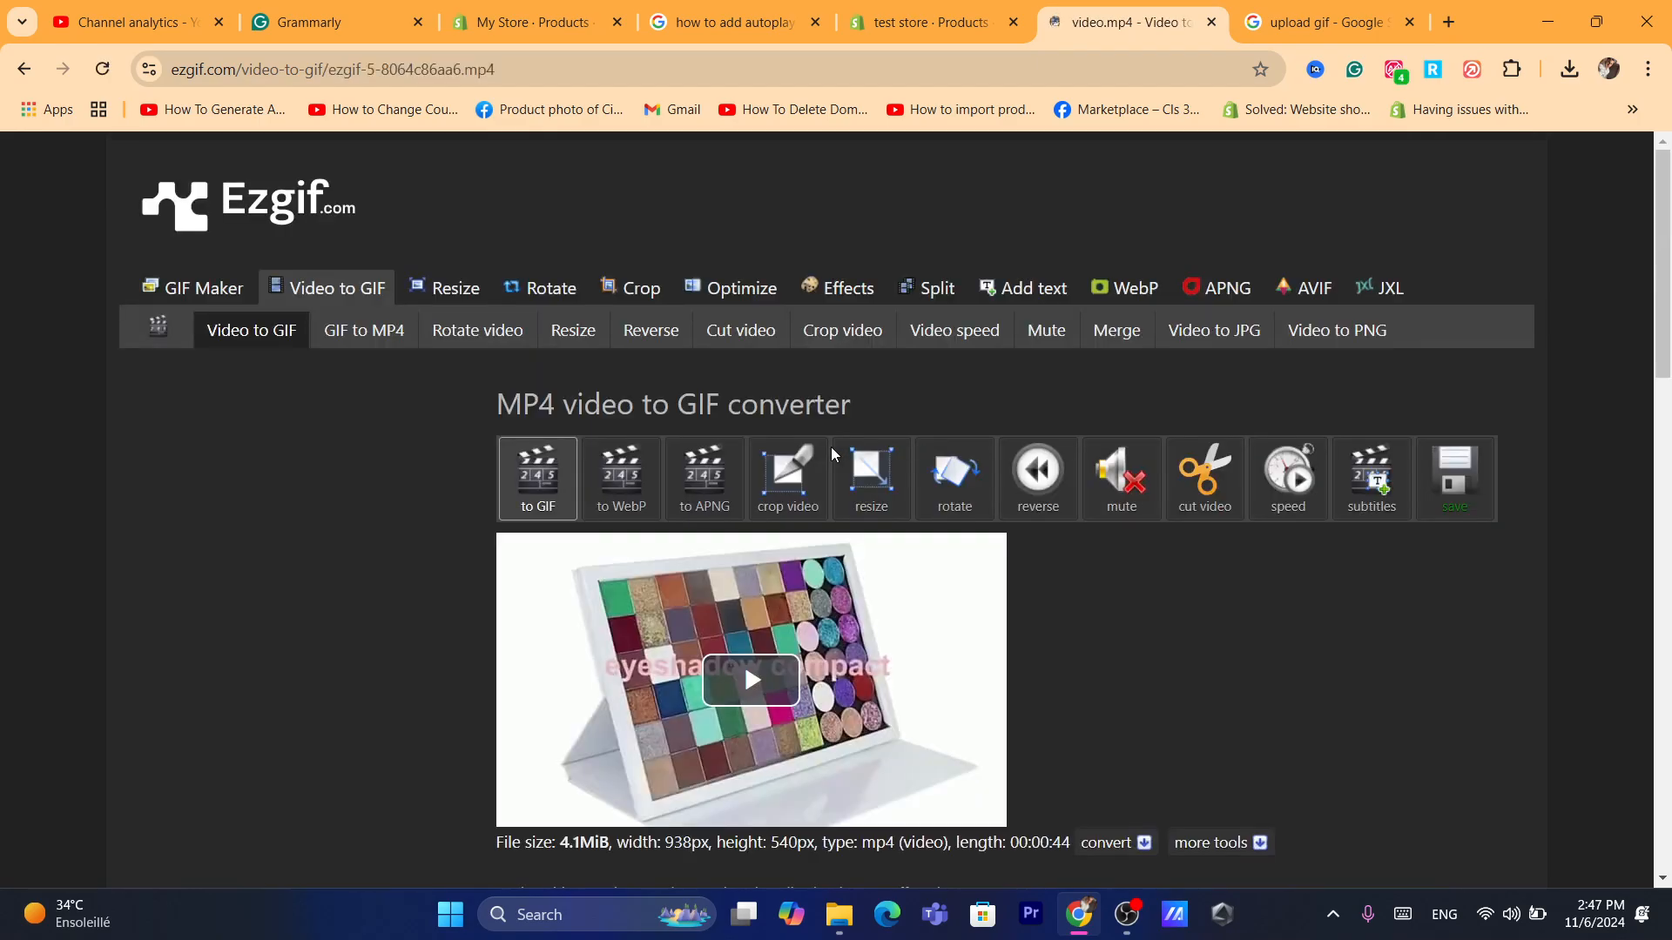
Convert the uploaded video to a GIF and save the output animation on the Desktop as "importnat video"
{"action": "left_click_drag", "start_coordinate": [1667, 277], "coordinate": [1667, 422]}
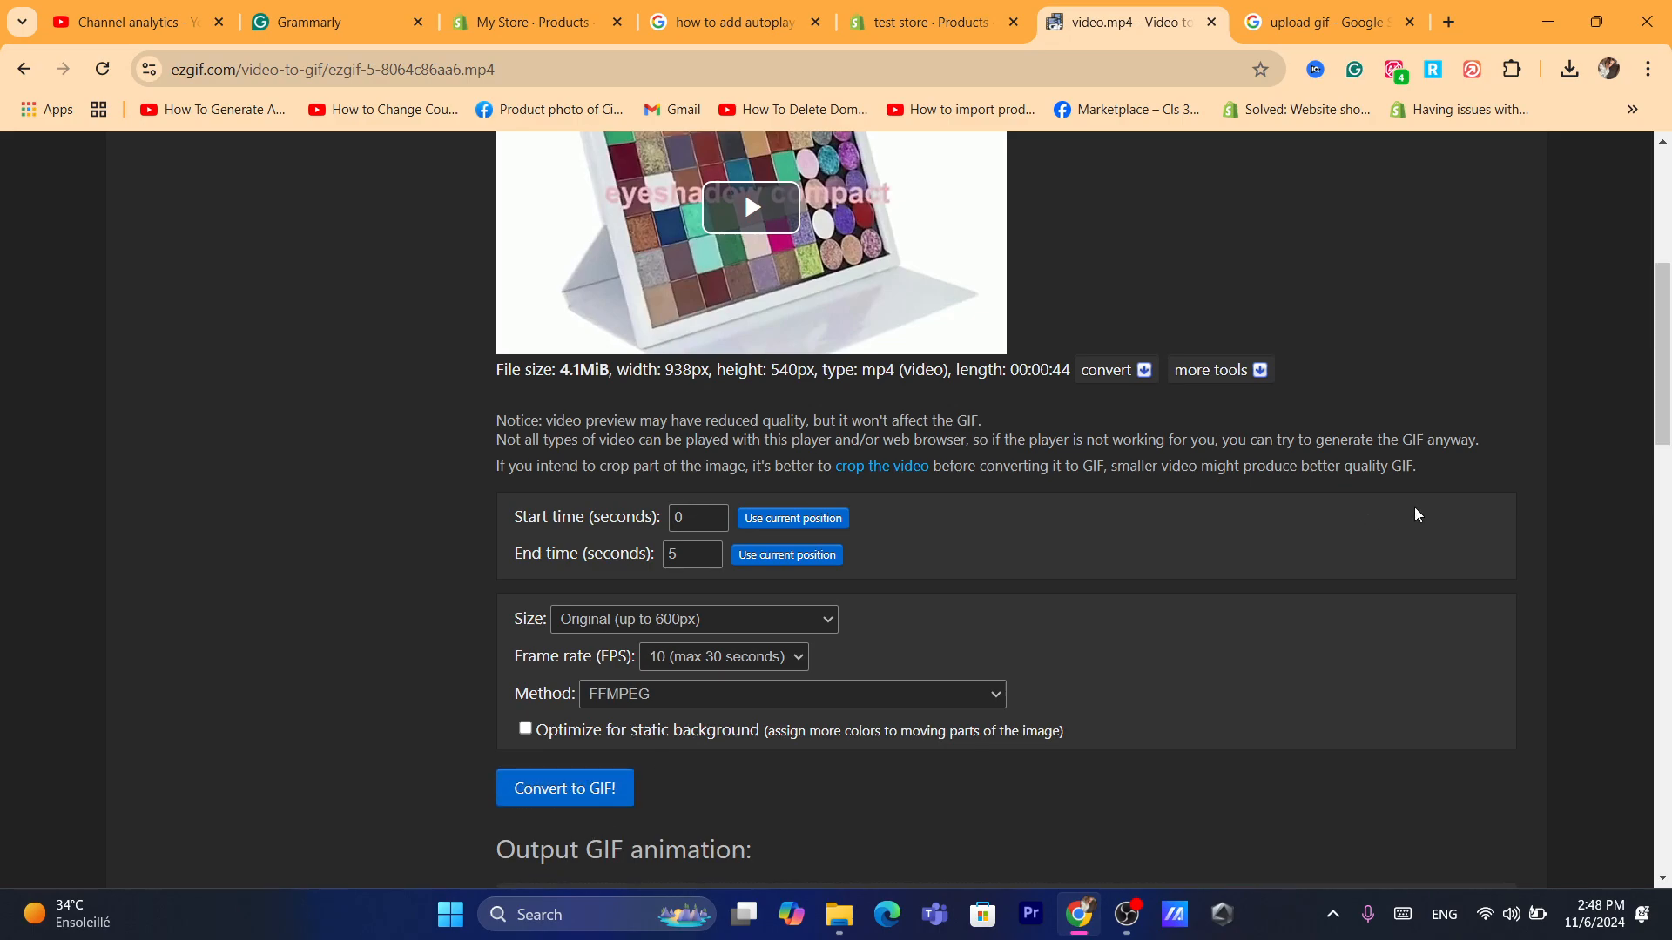
{"action": "left_click_drag", "start_coordinate": [1669, 438], "coordinate": [1669, 580]}
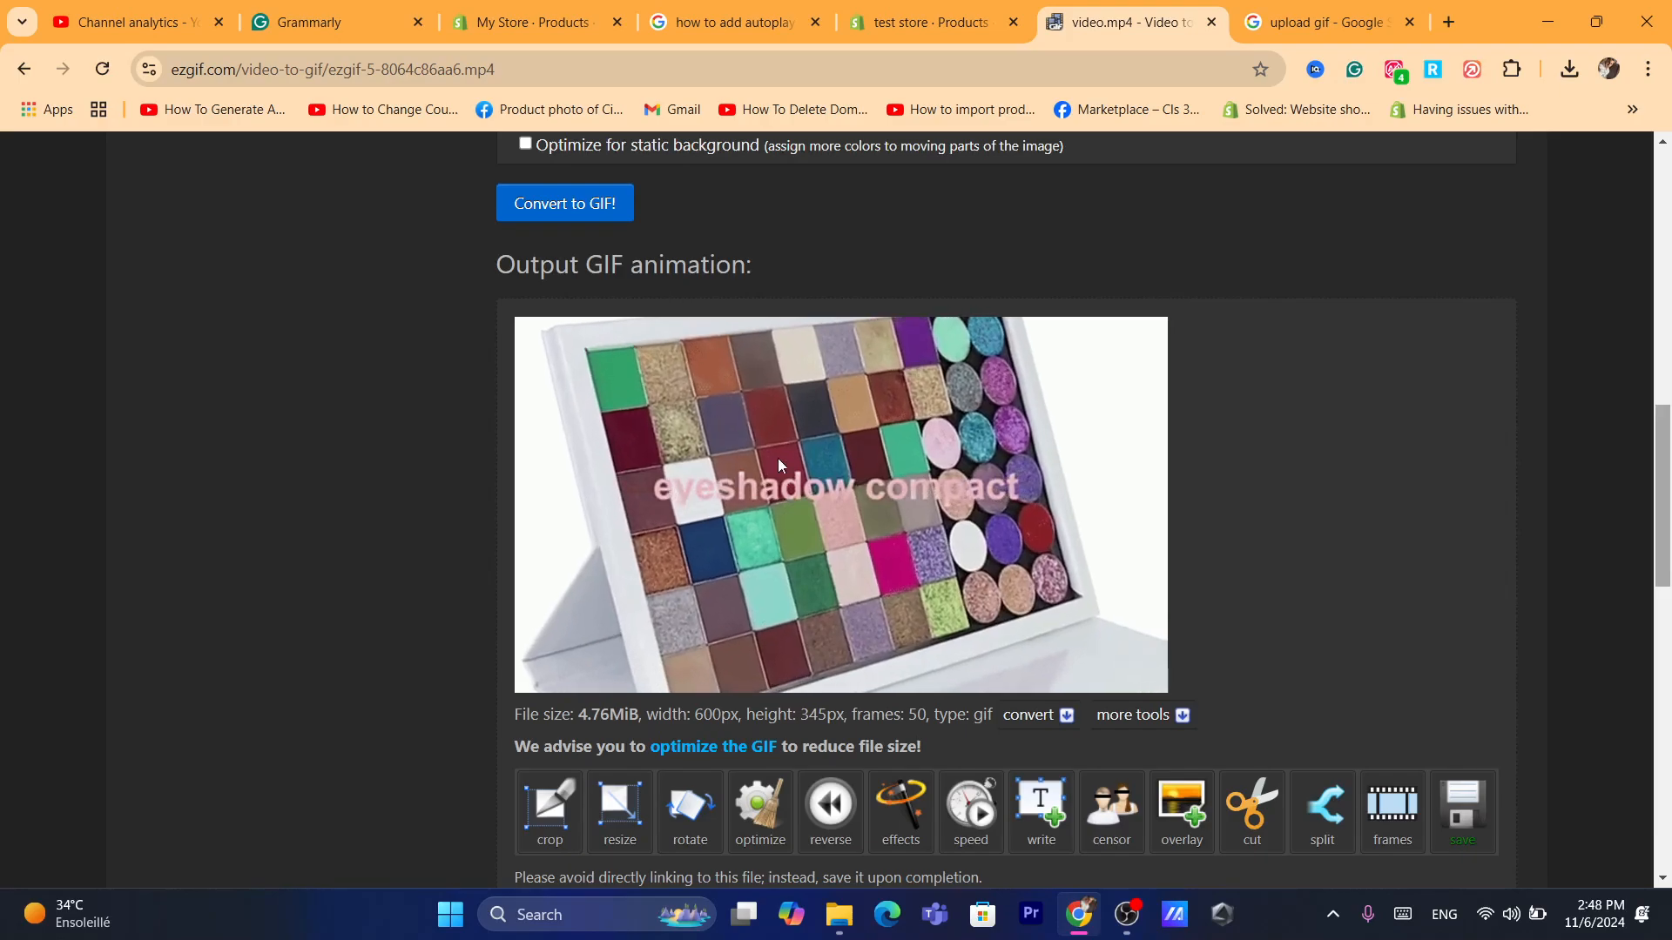
{"action": "right_click", "coordinate": [822, 527]}
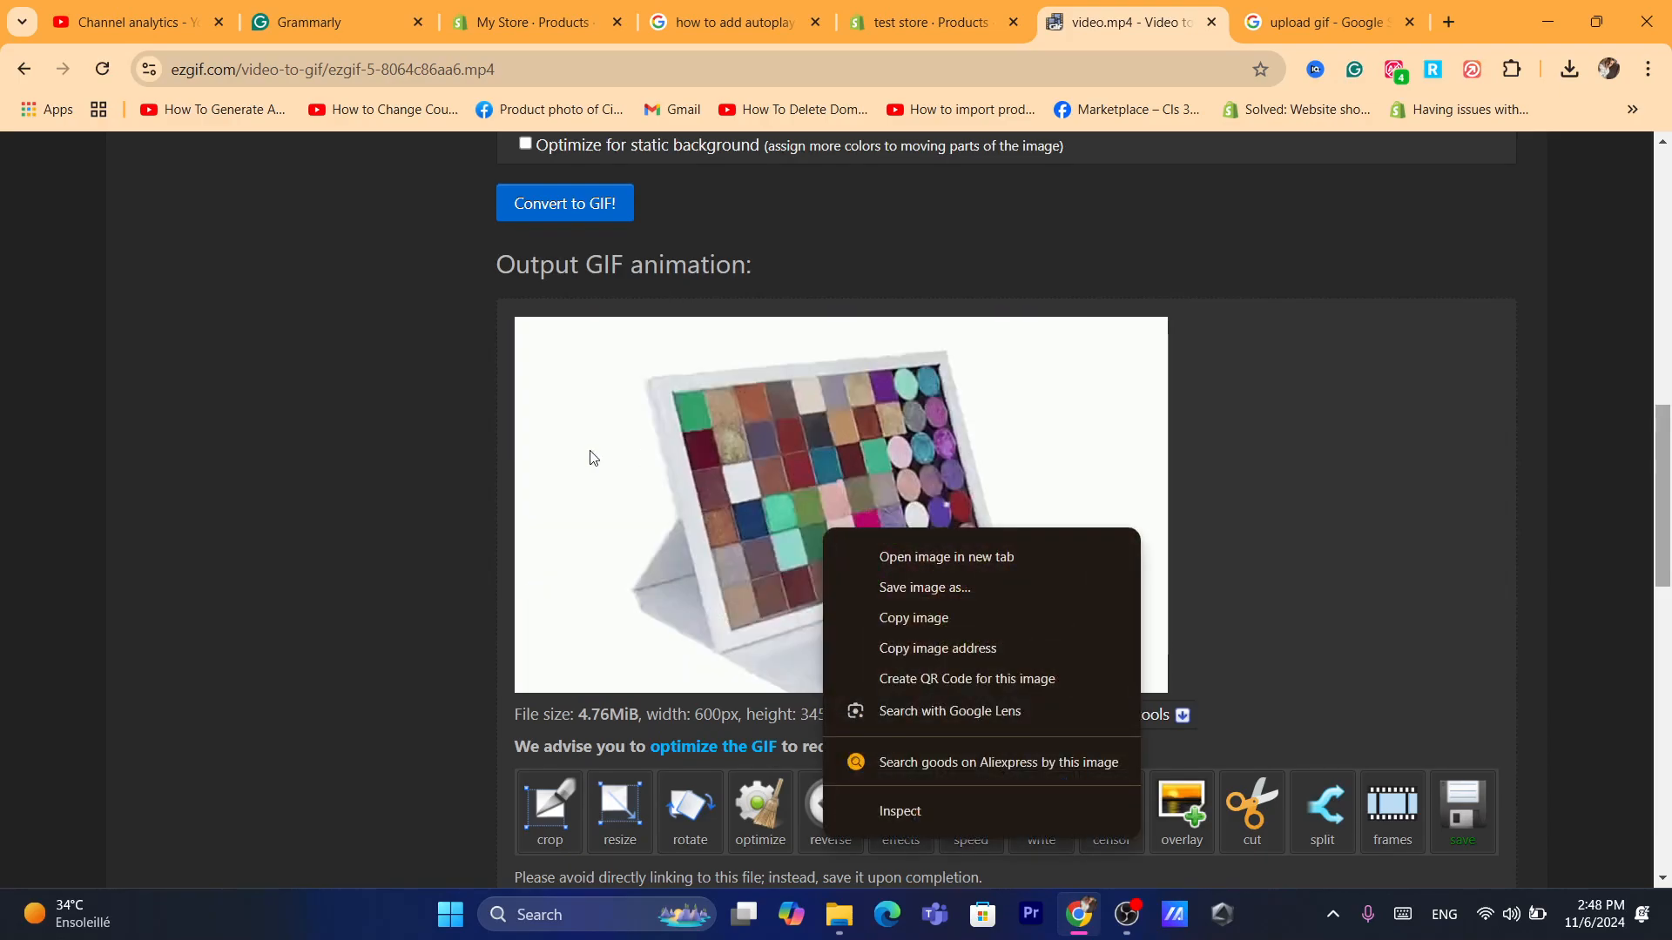
{"action": "right_click", "coordinate": [825, 453]}
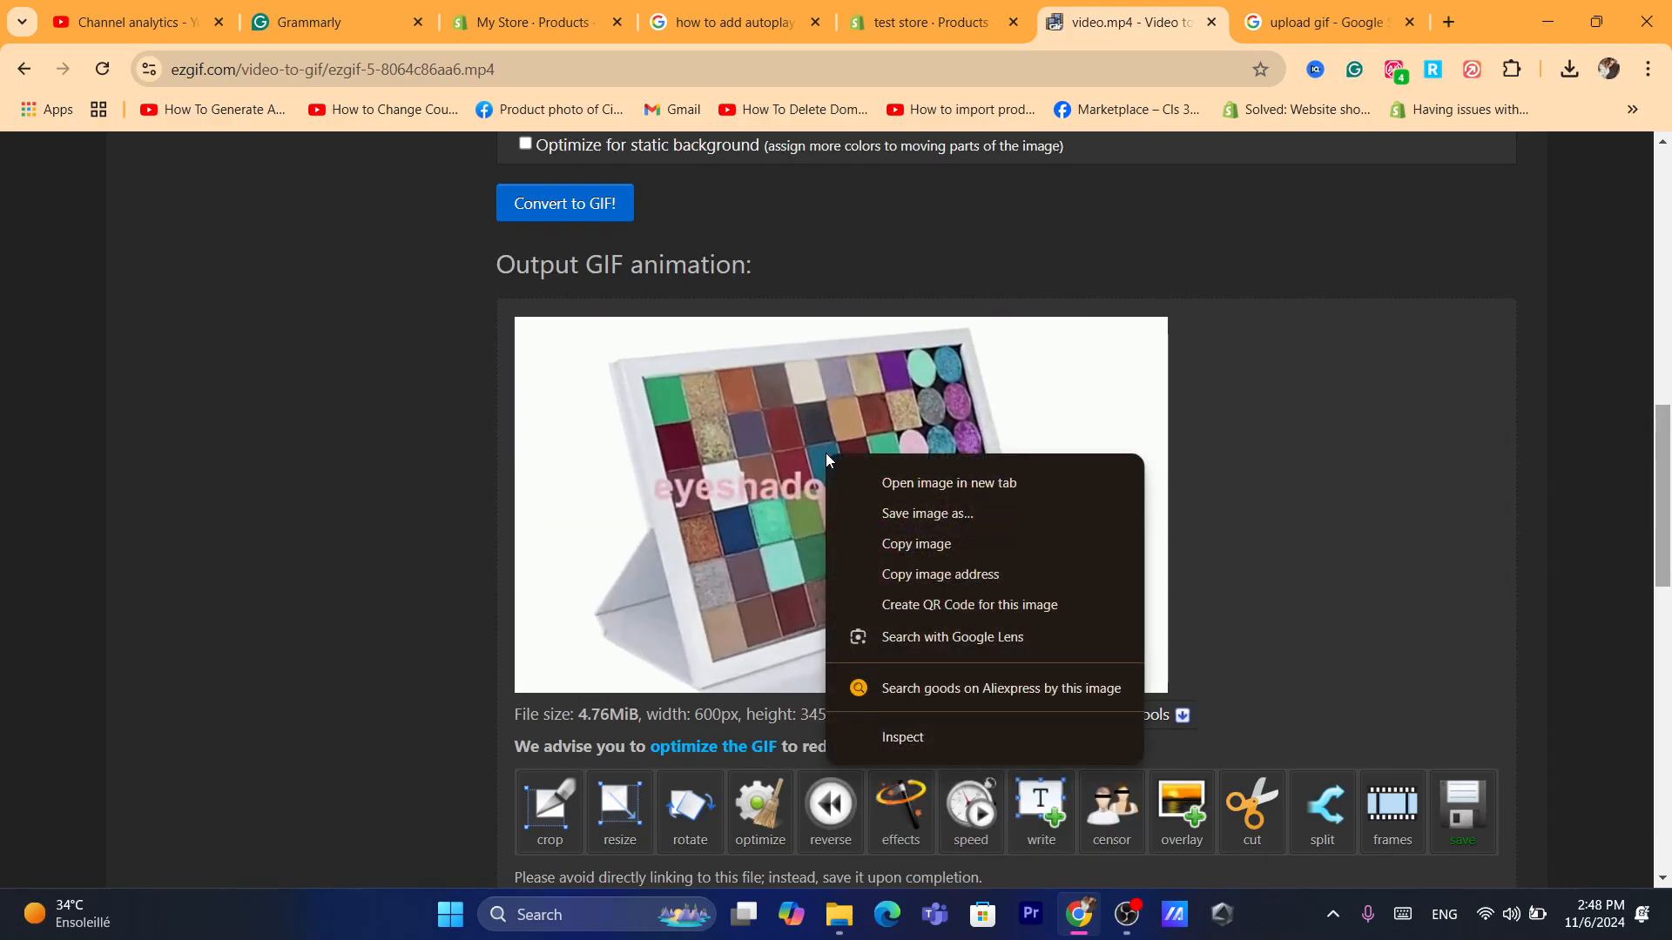
{"action": "left_click", "coordinate": [912, 515]}
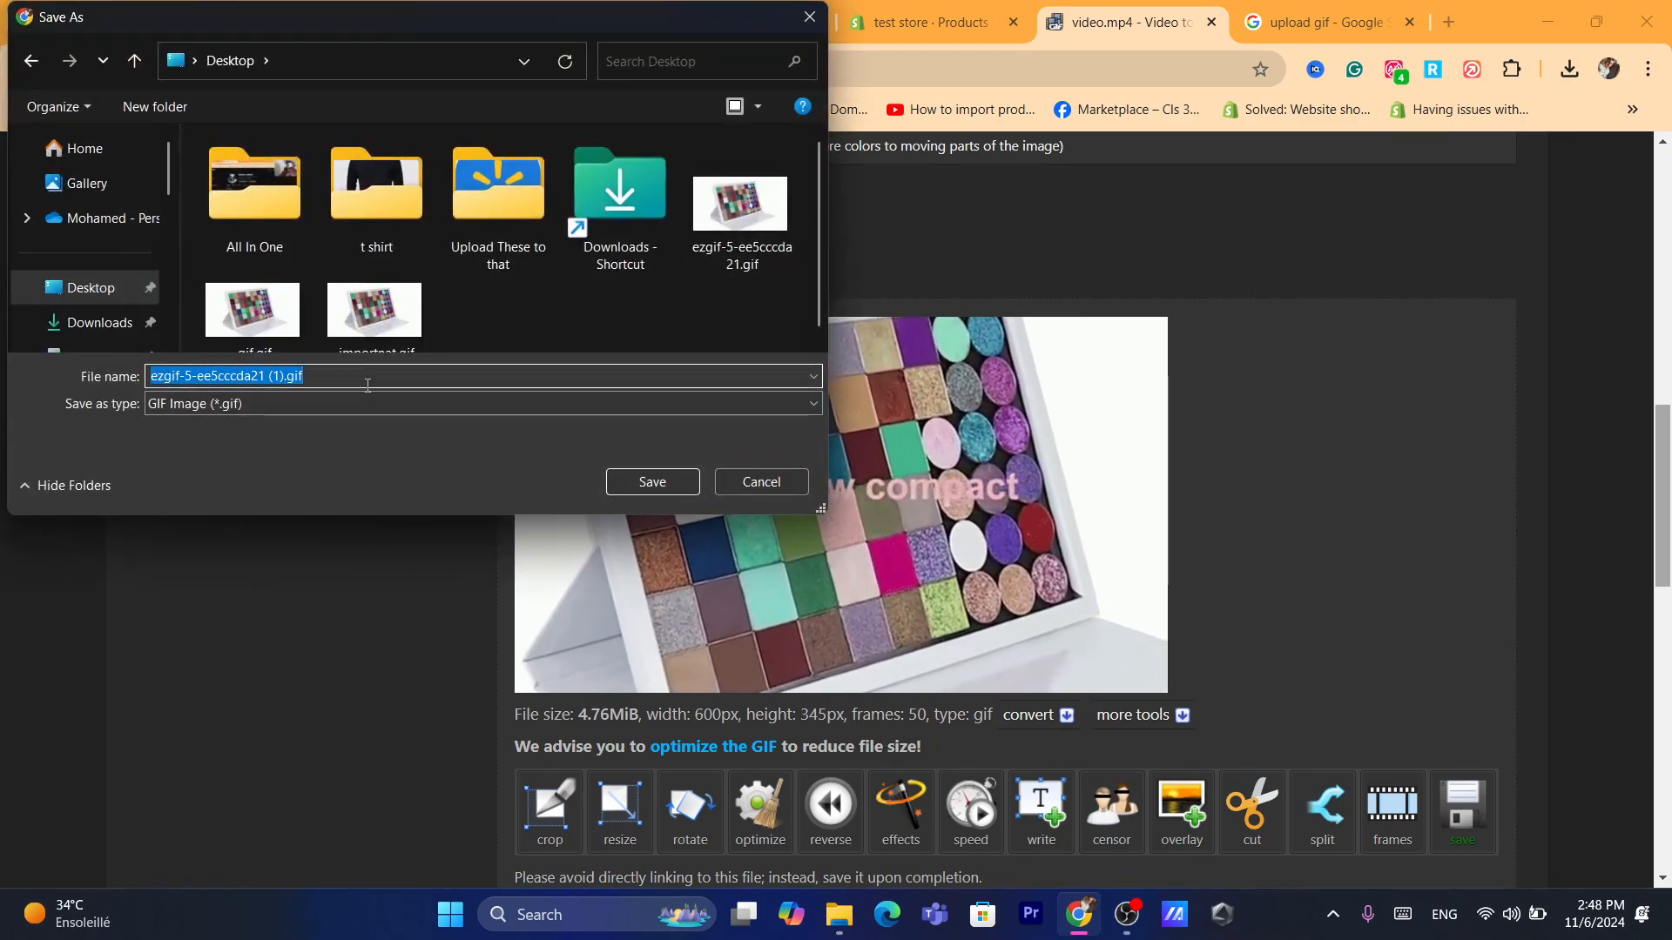
{"action": "type", "text": "imp"}
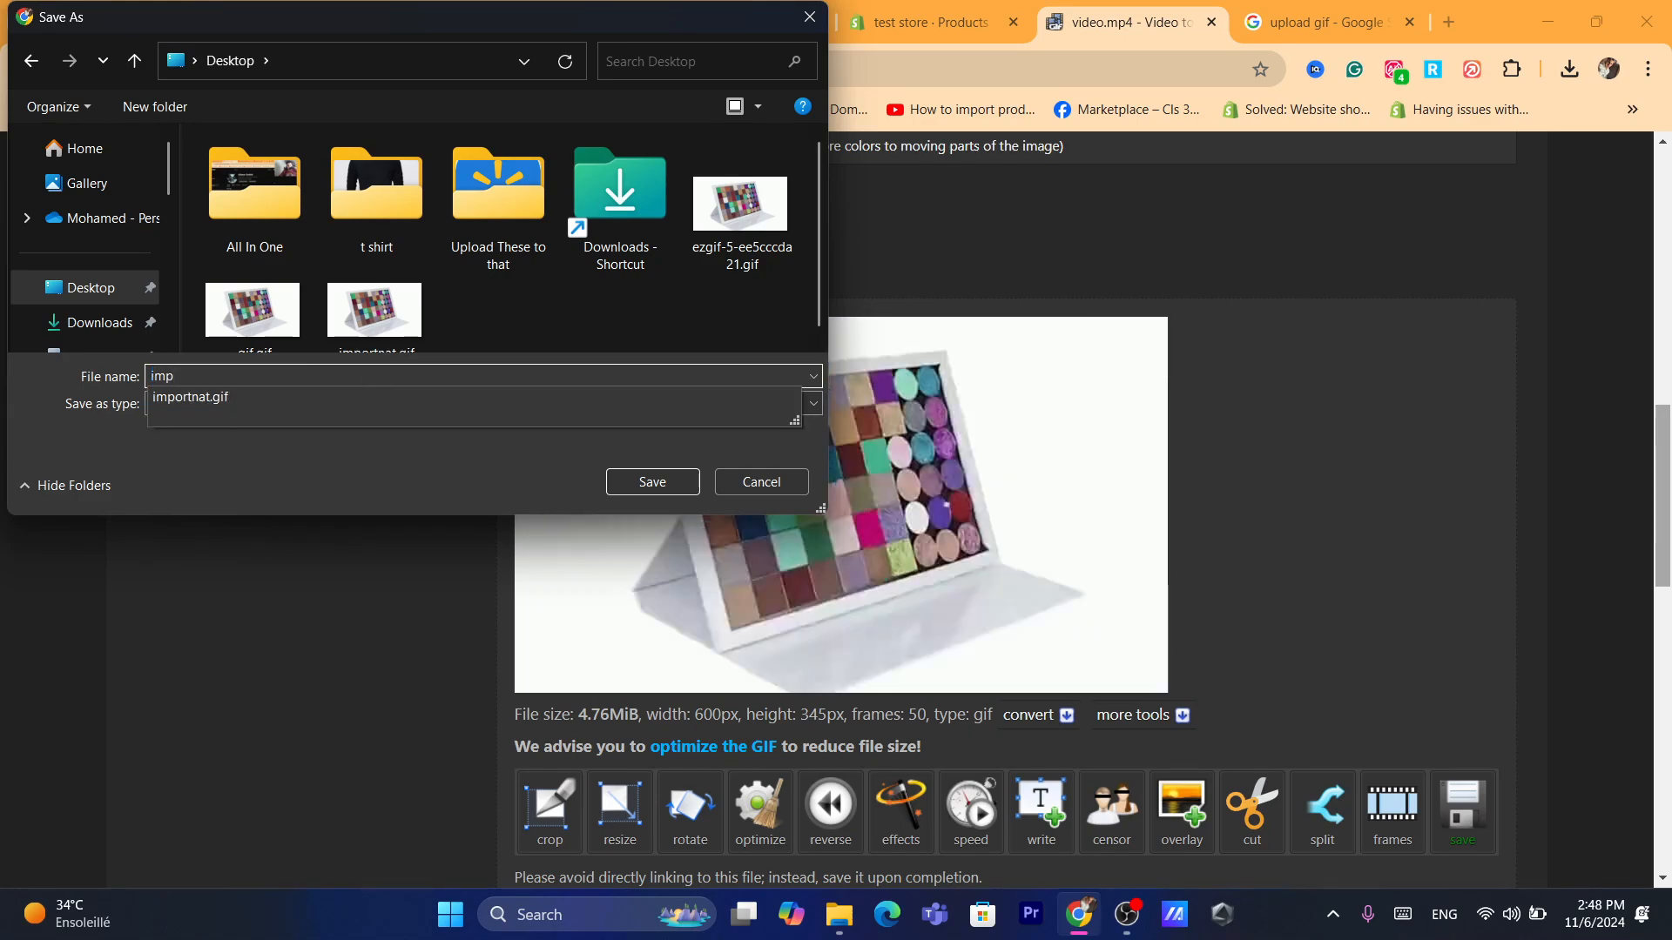
{"action": "type", "text": "or"}
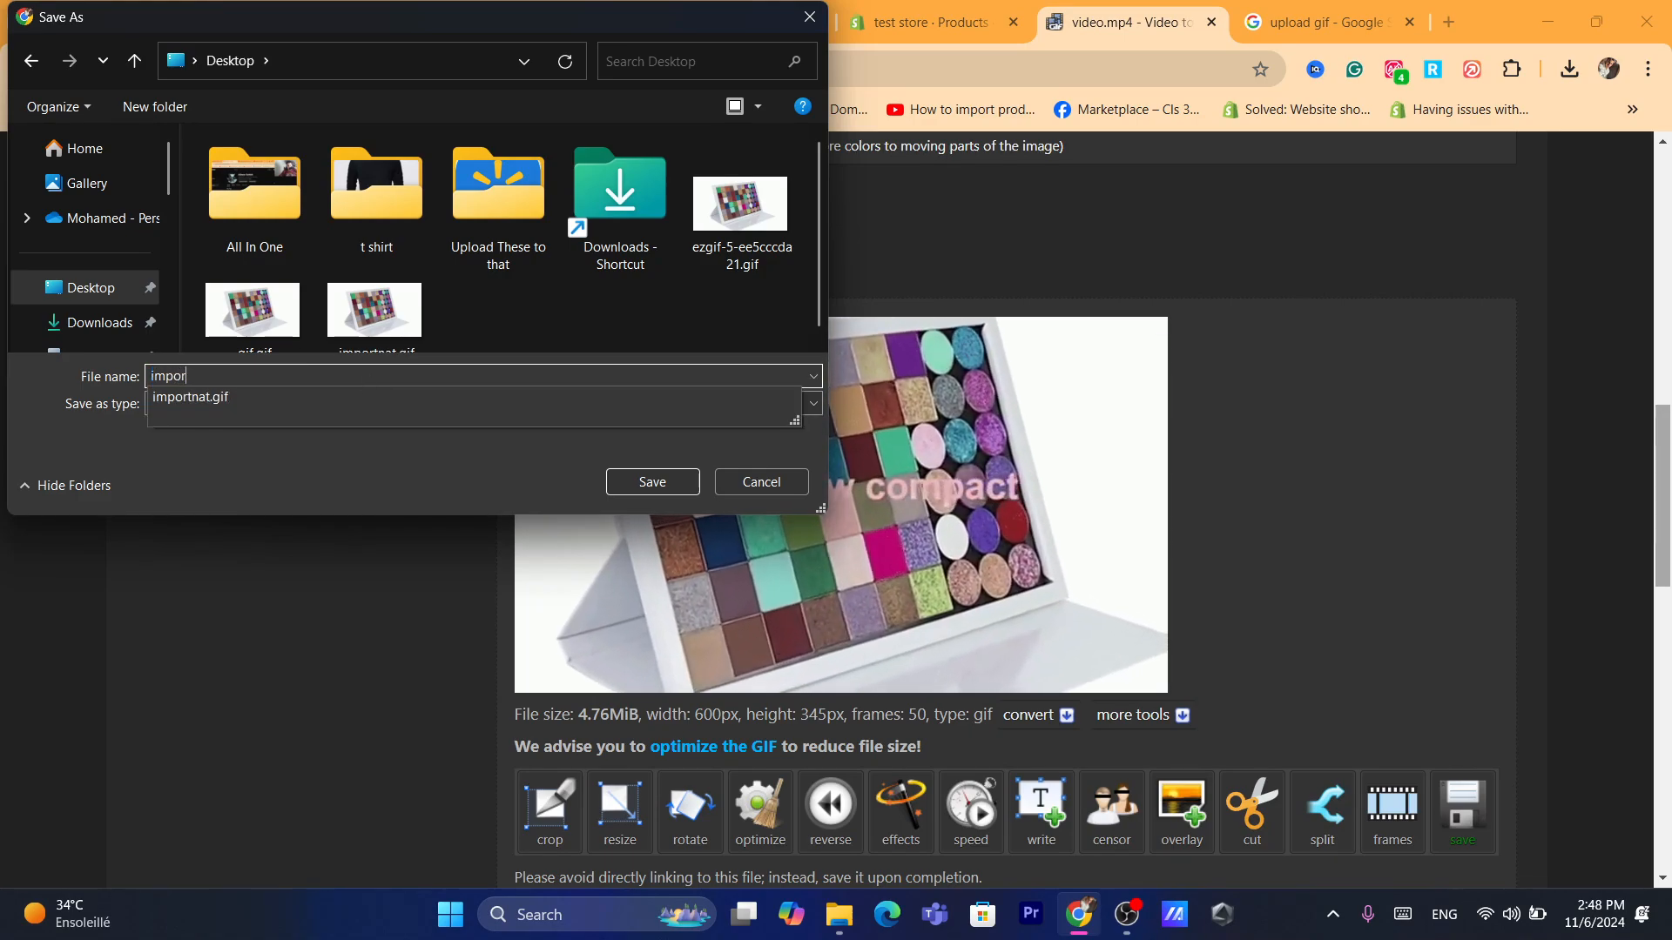
{"action": "type", "text": "tnat video"}
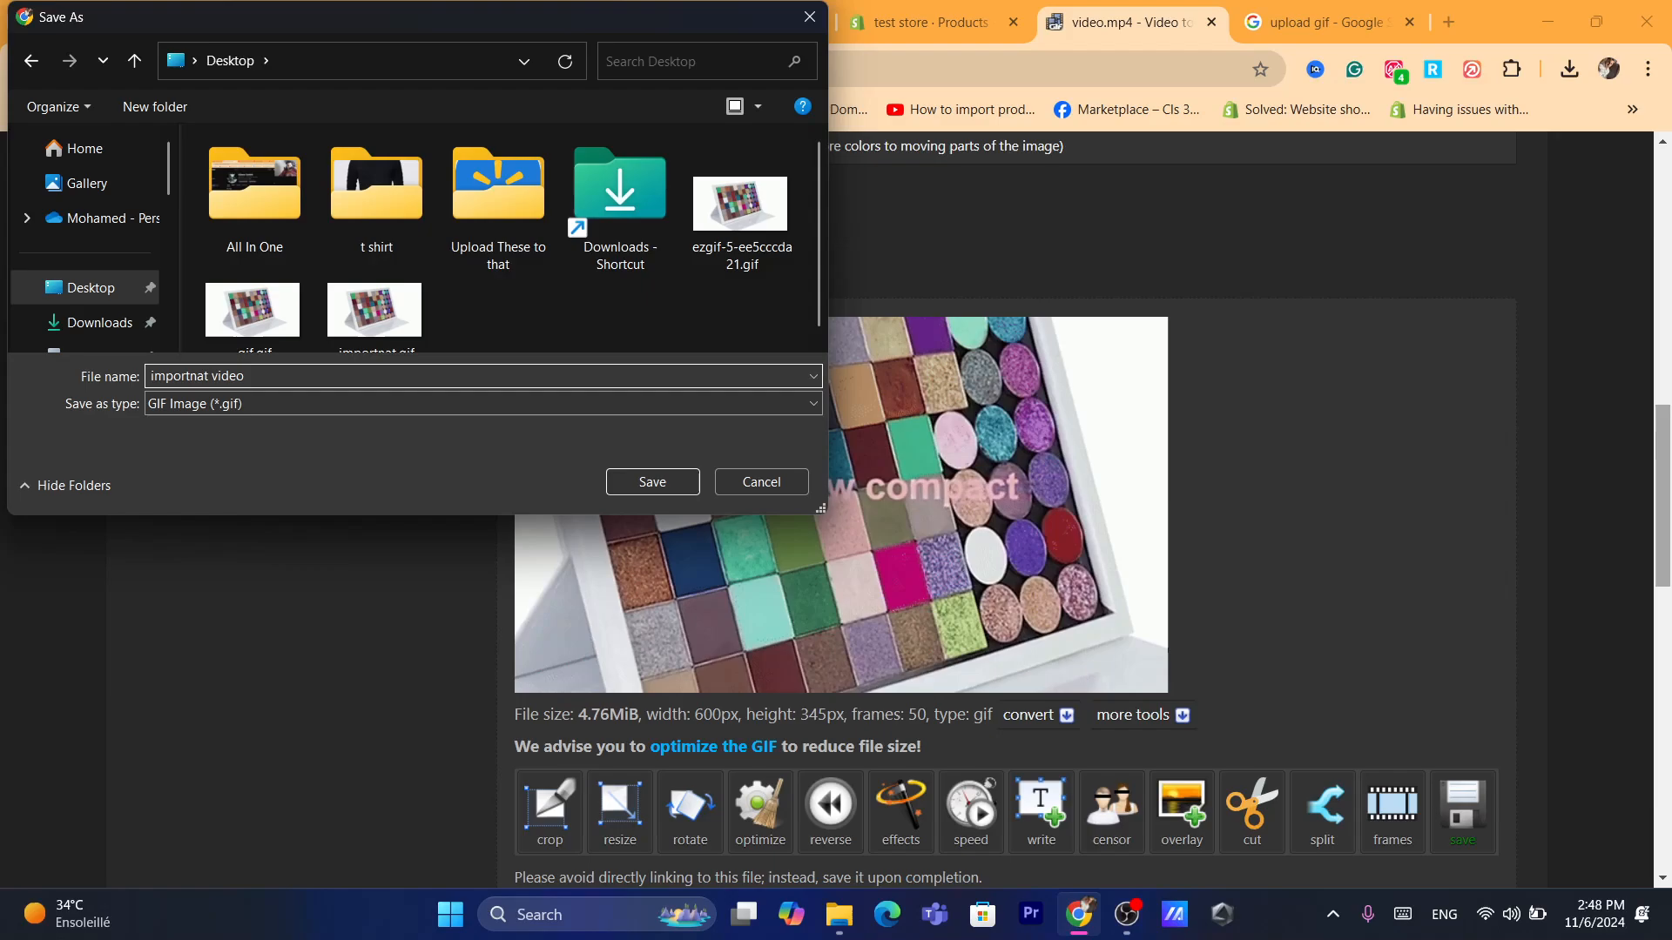
{"action": "key", "text": "Return"}
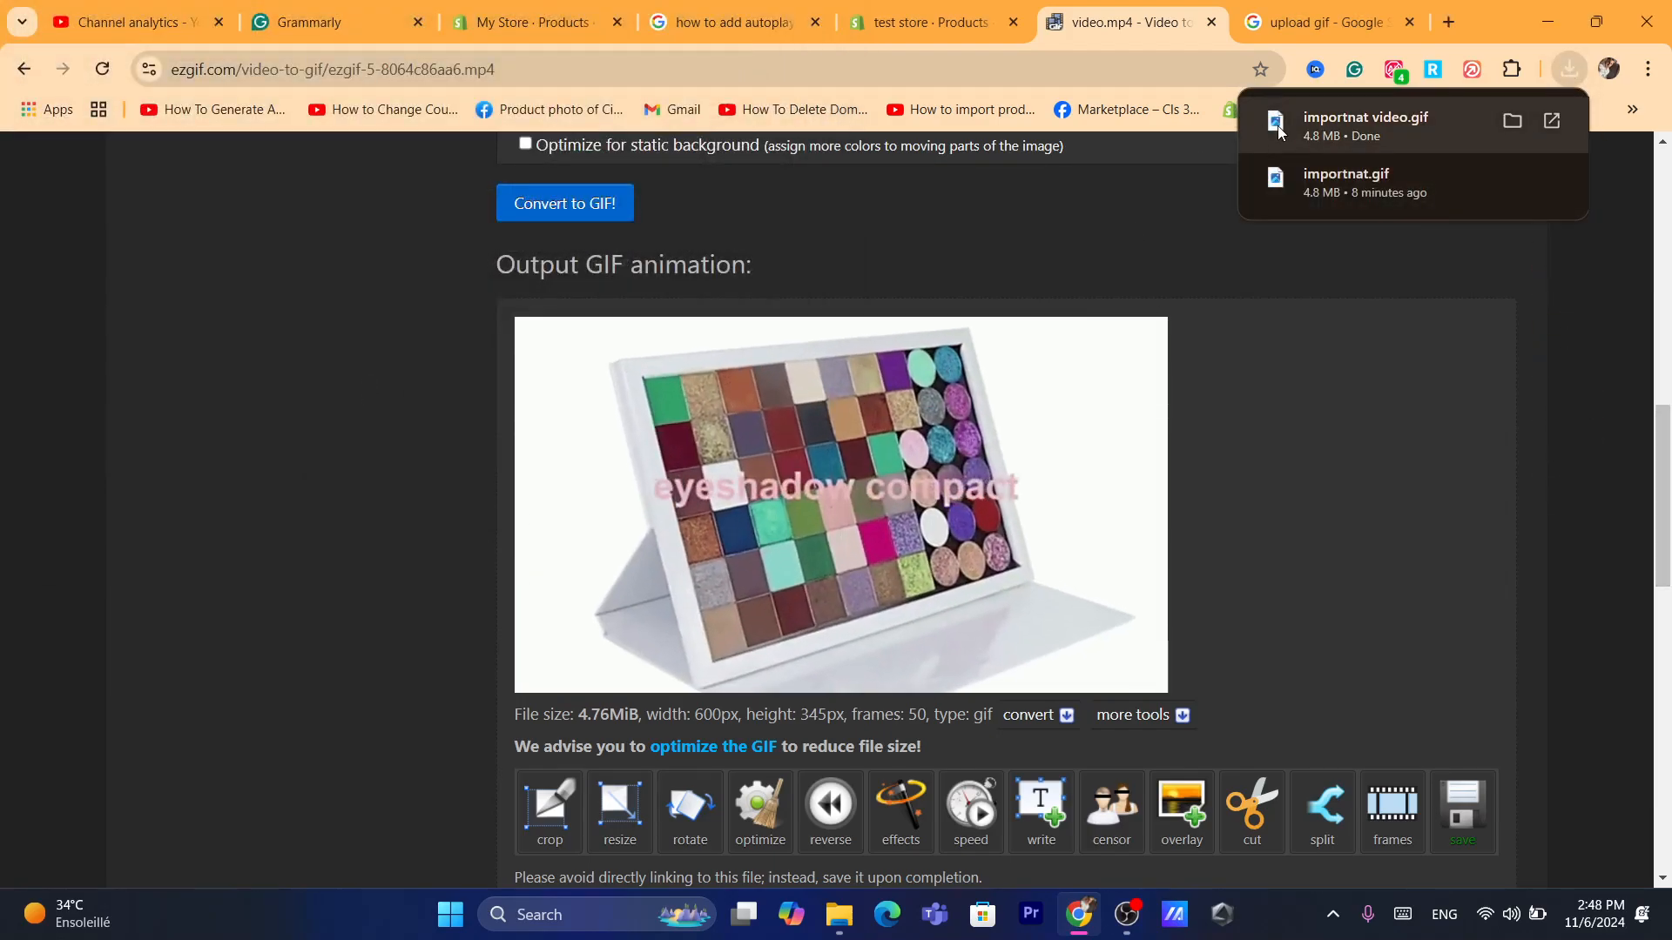
Search Google for "upload gif" and open GIPHY's page on uploading GIFs
{"action": "left_click", "coordinate": [930, 7]}
{"action": "left_click", "coordinate": [1258, 7]}
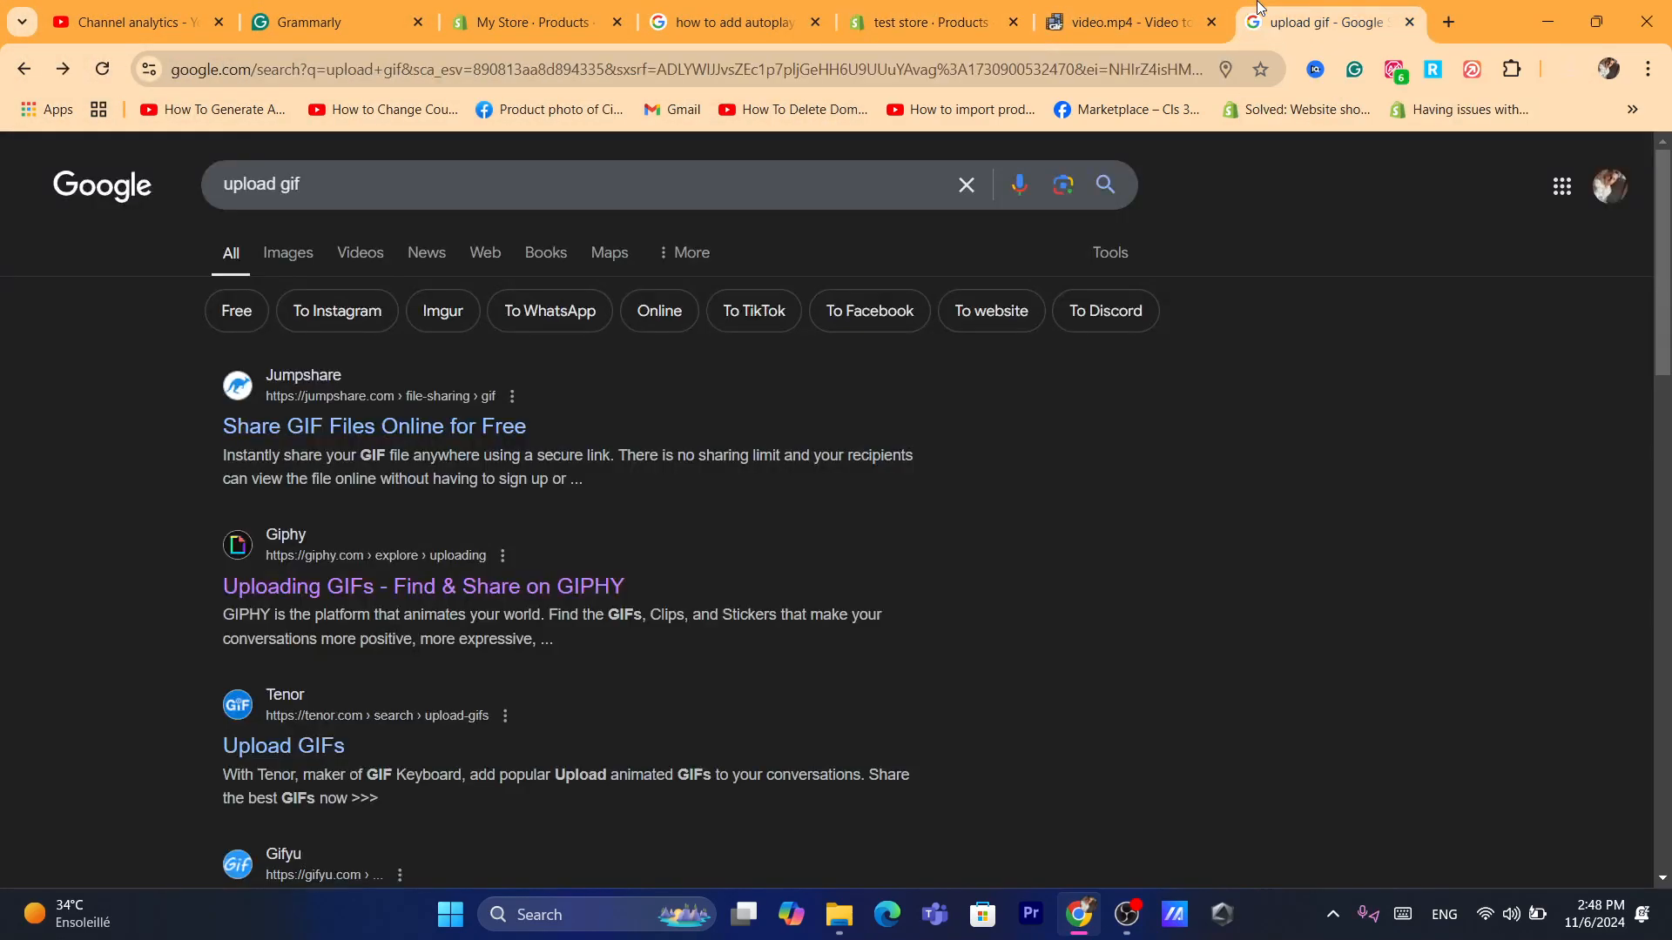
{"action": "left_click", "coordinate": [1062, 69]}
{"action": "type", "text": "upload gif"}
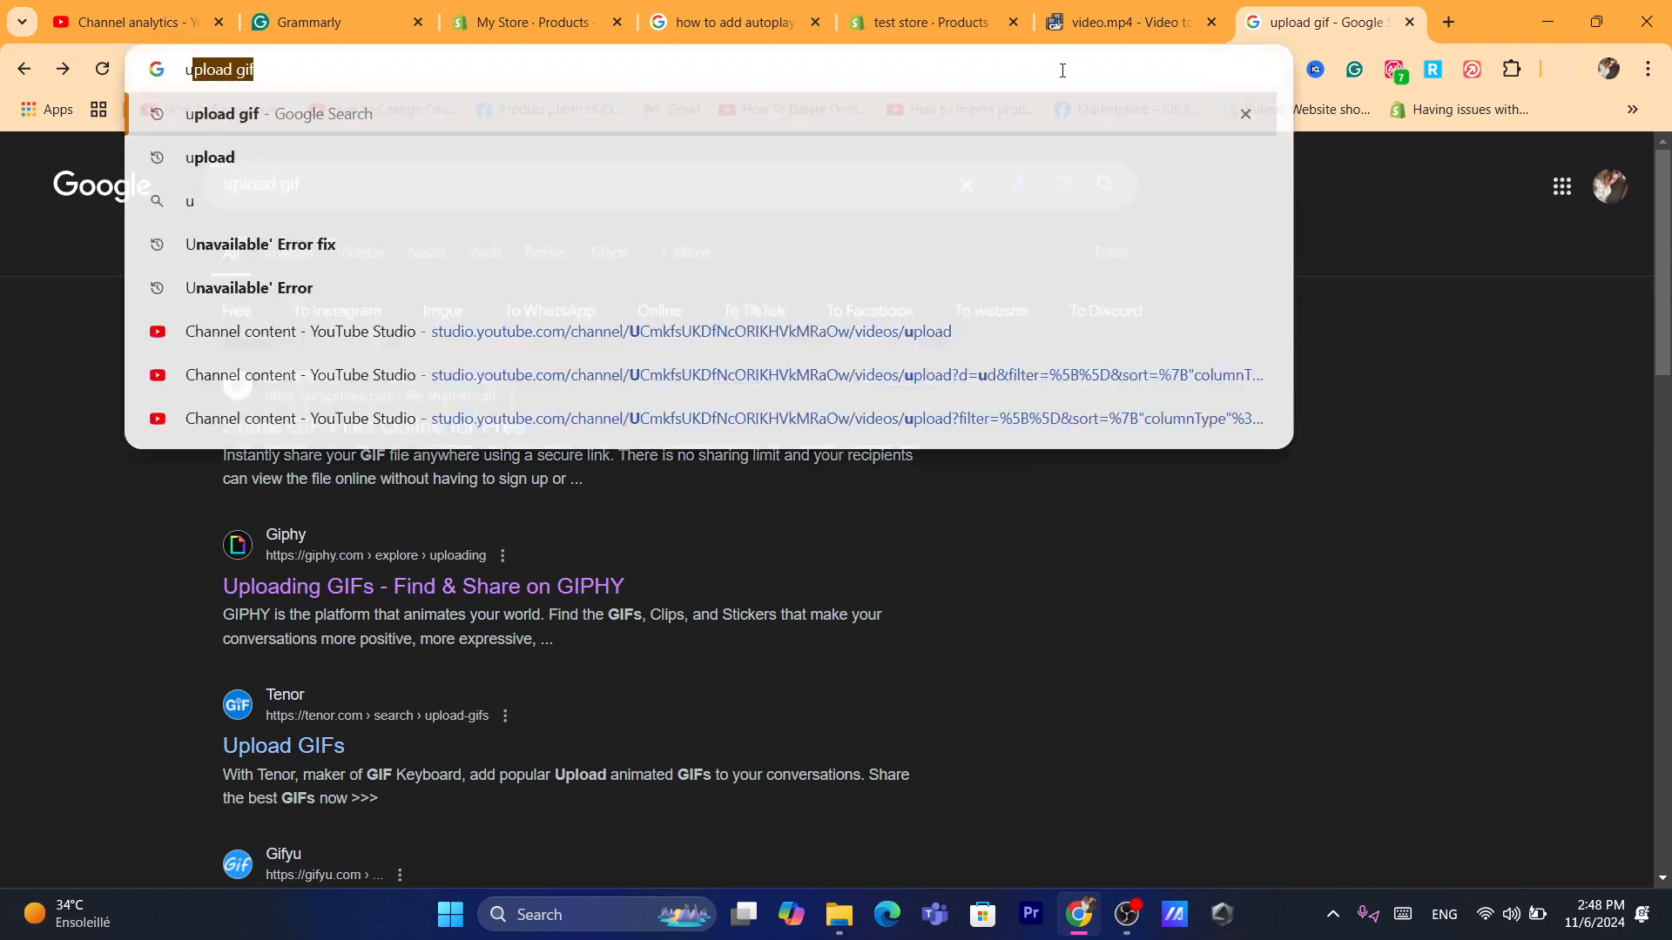
{"action": "key", "text": "Return"}
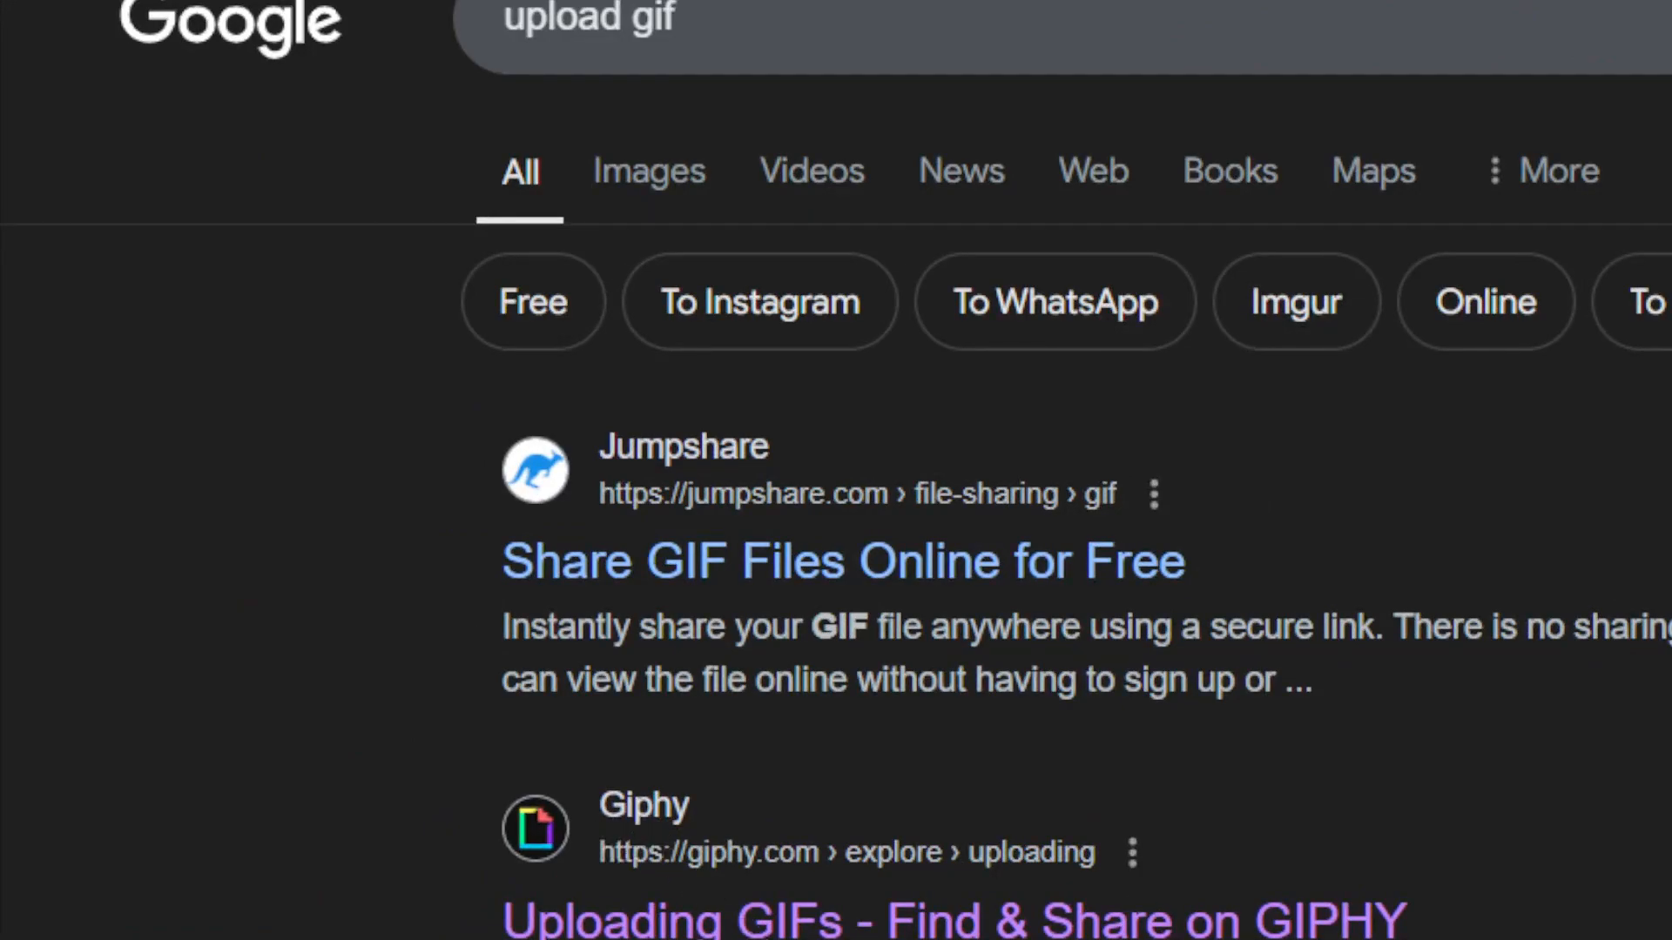
{"action": "left_click", "coordinate": [819, 922]}
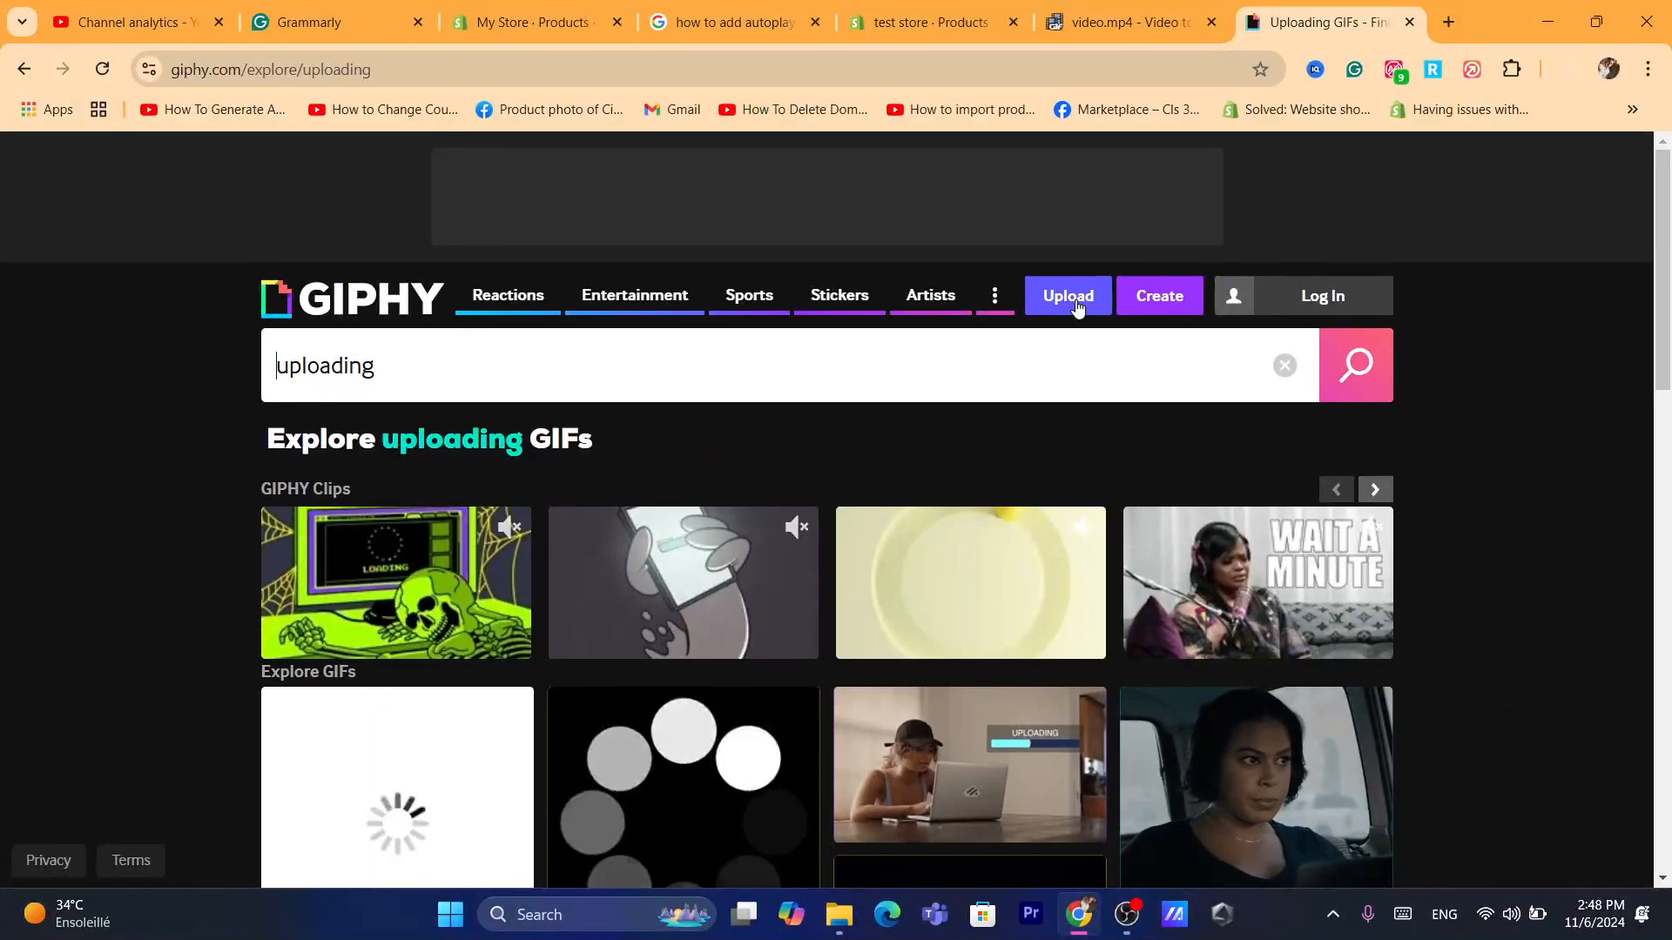
{"action": "left_click", "coordinate": [1029, 71]}
{"action": "type", "text": "shopify.com"}
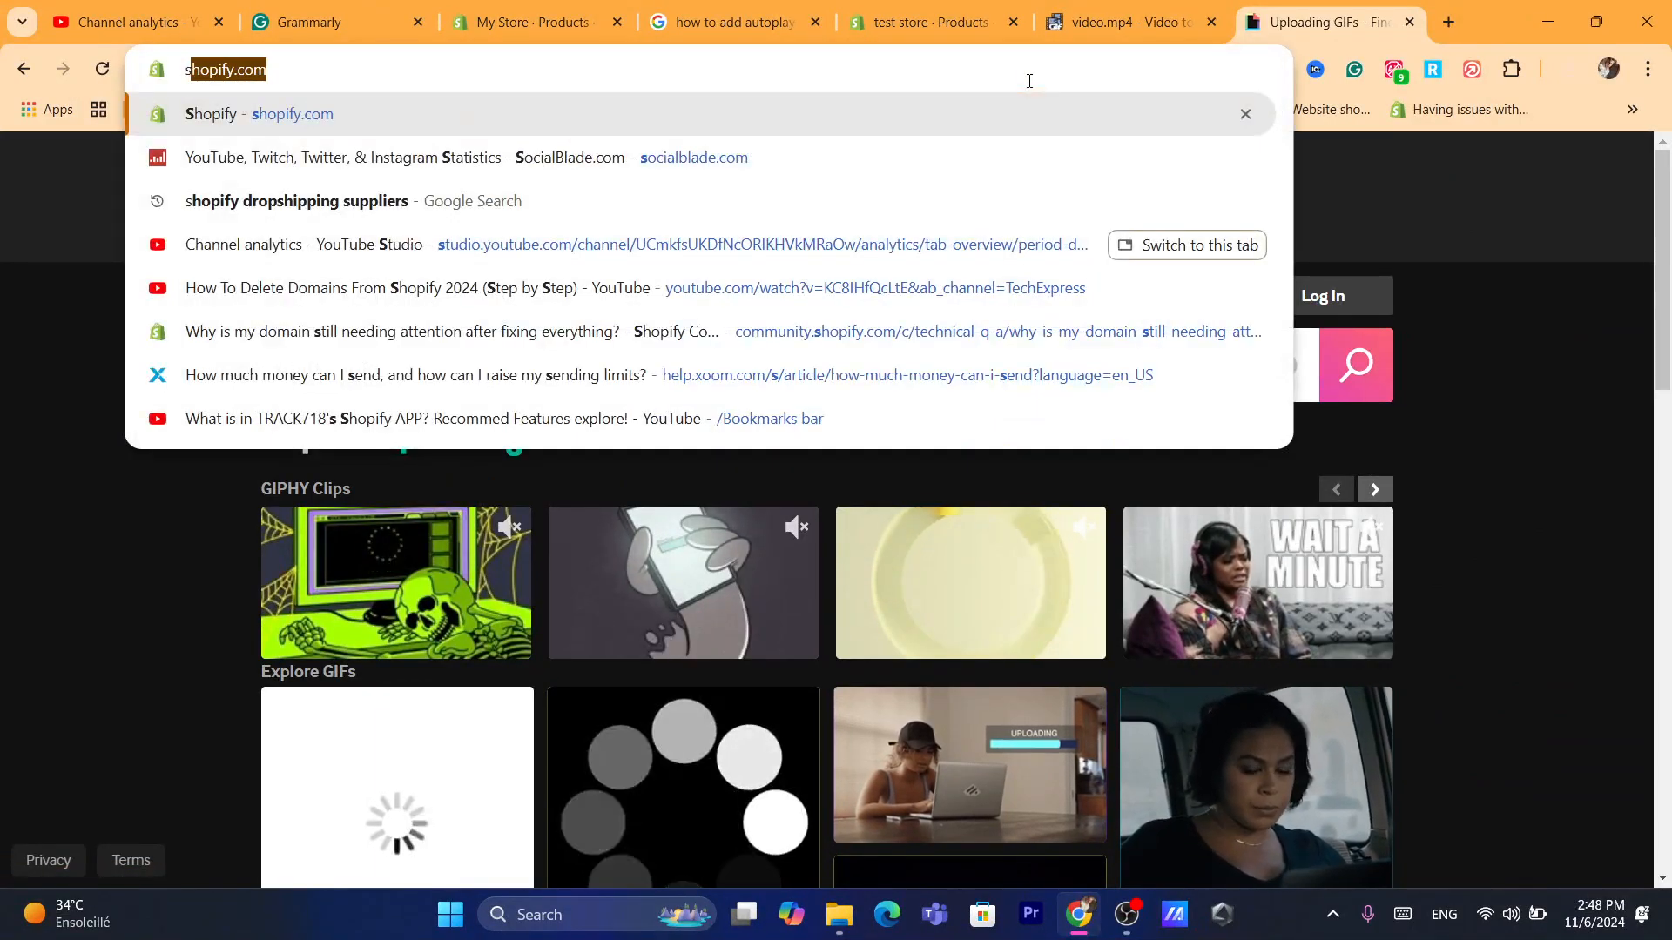
{"action": "left_click", "coordinate": [1605, 407]}
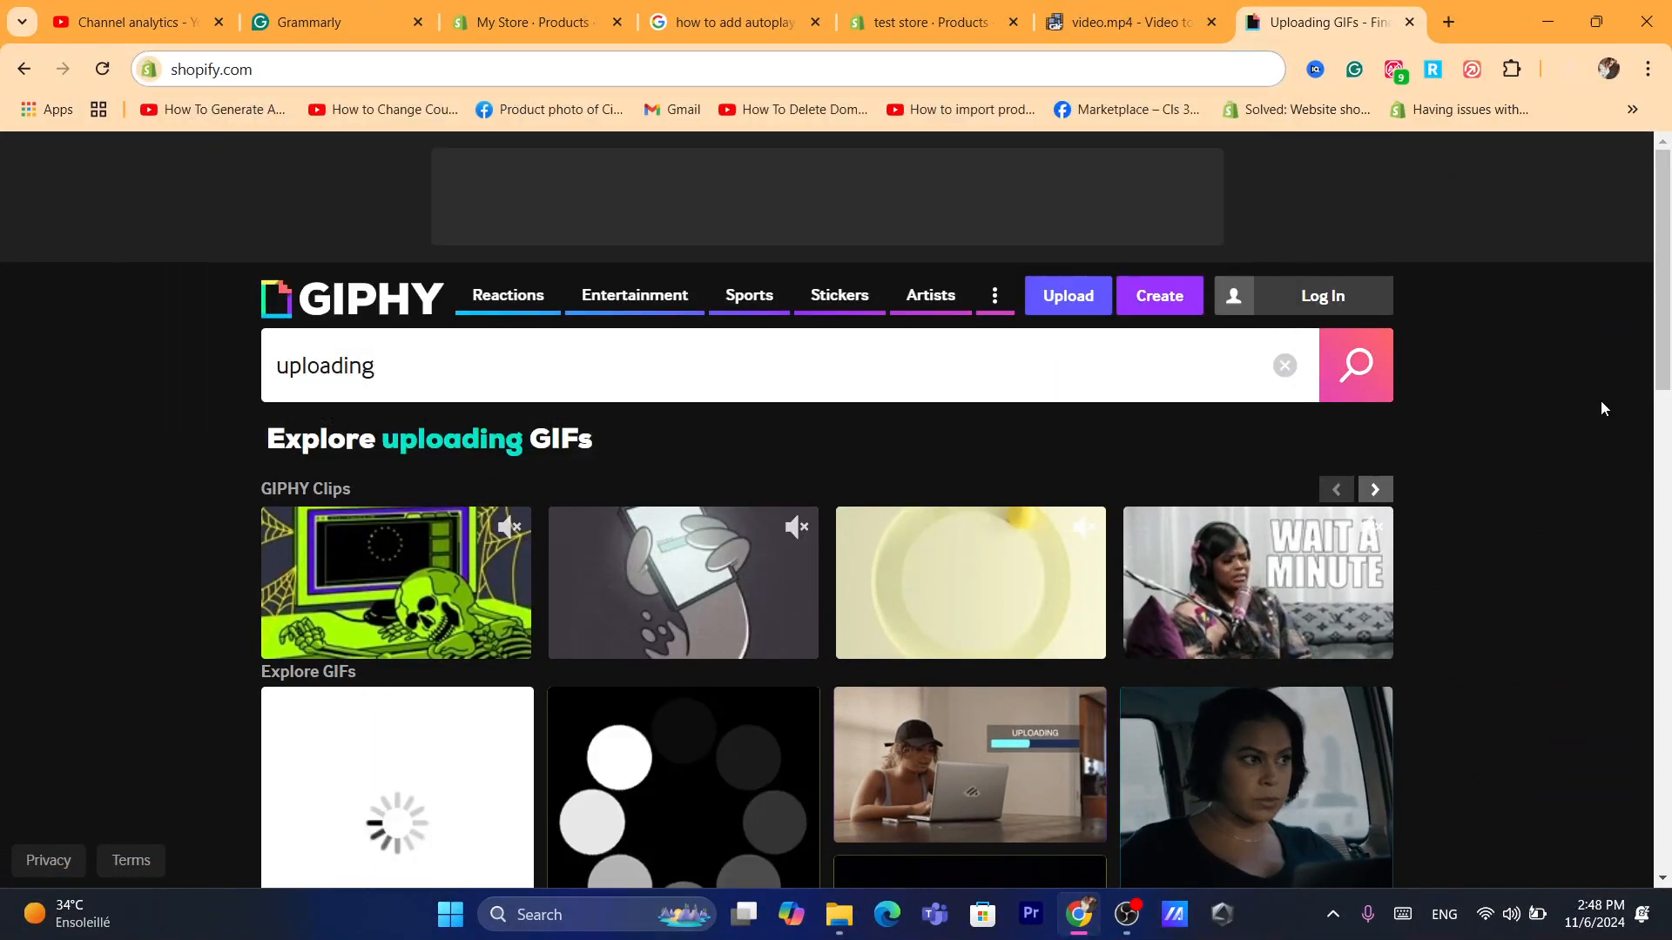
Open GIPHY's upload page and try to upload "importnat video.gif" from the Desktop as a GIF
{"action": "left_click", "coordinate": [1080, 296]}
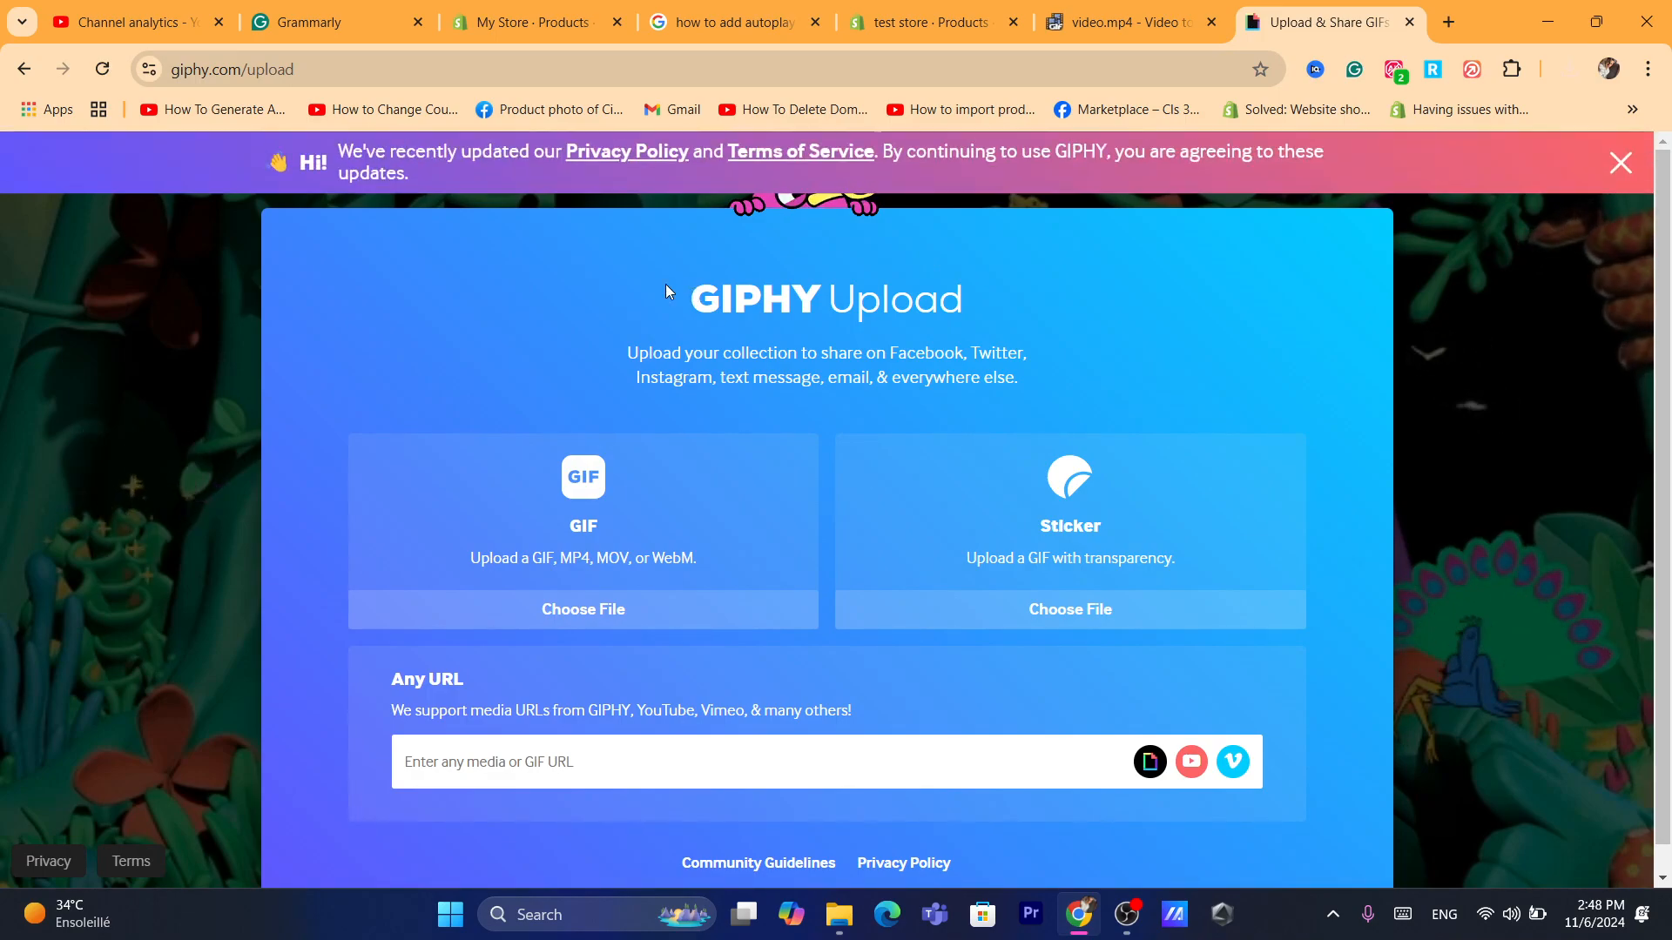
{"action": "left_click", "coordinate": [552, 625]}
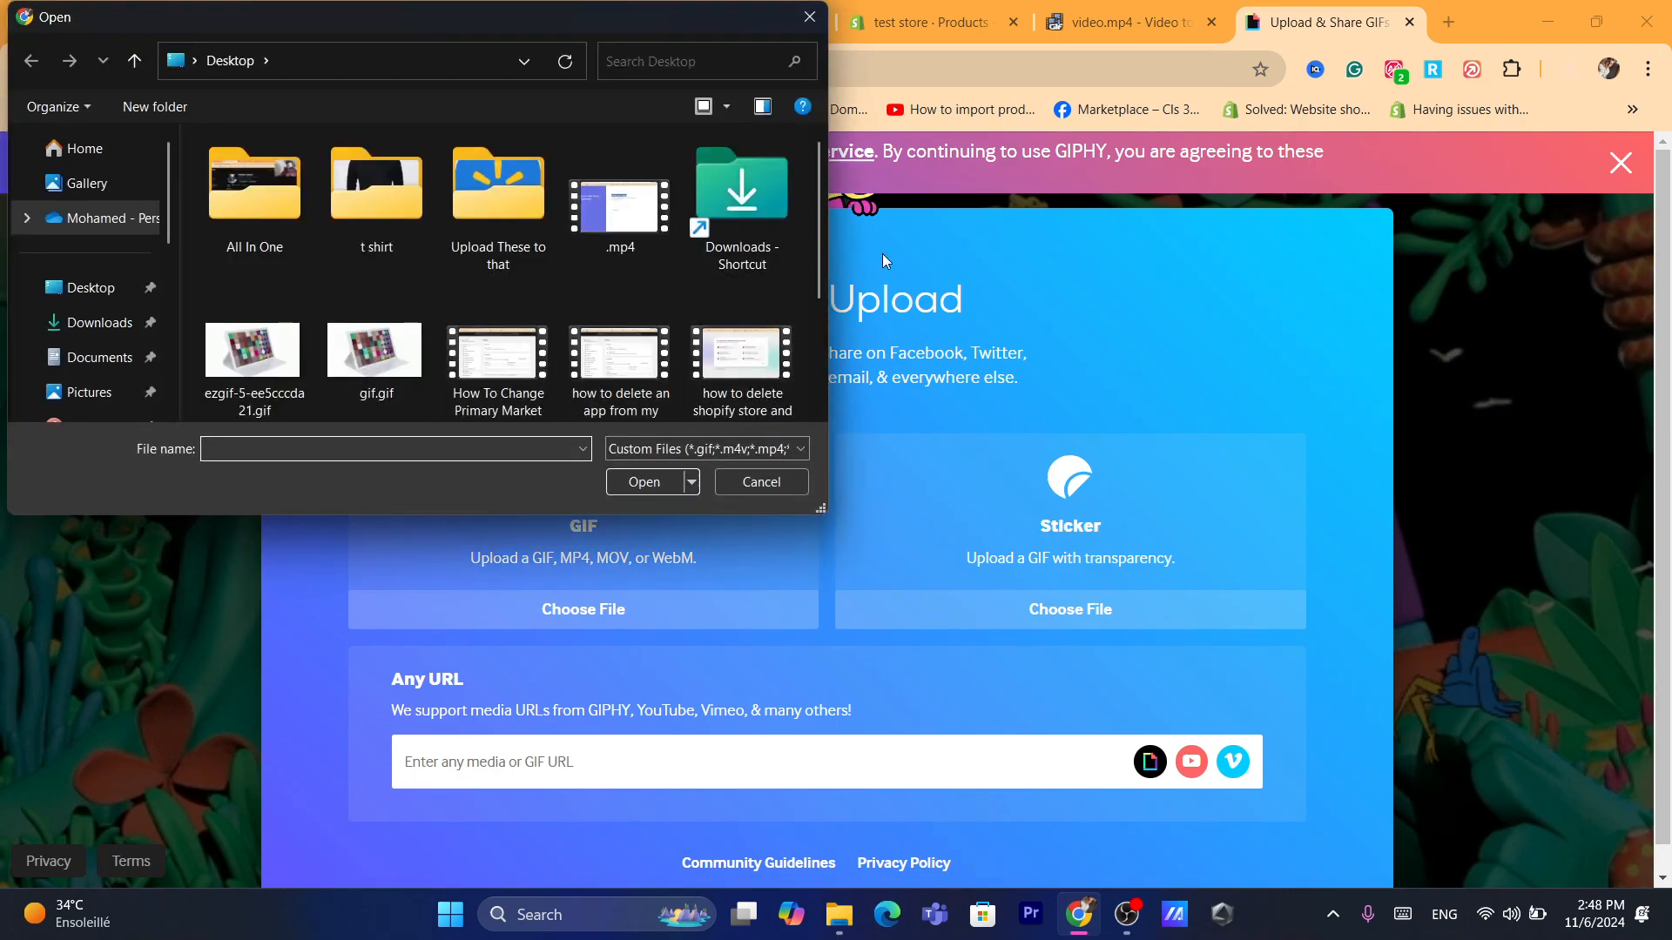
{"action": "left_click_drag", "start_coordinate": [817, 258], "coordinate": [815, 383]}
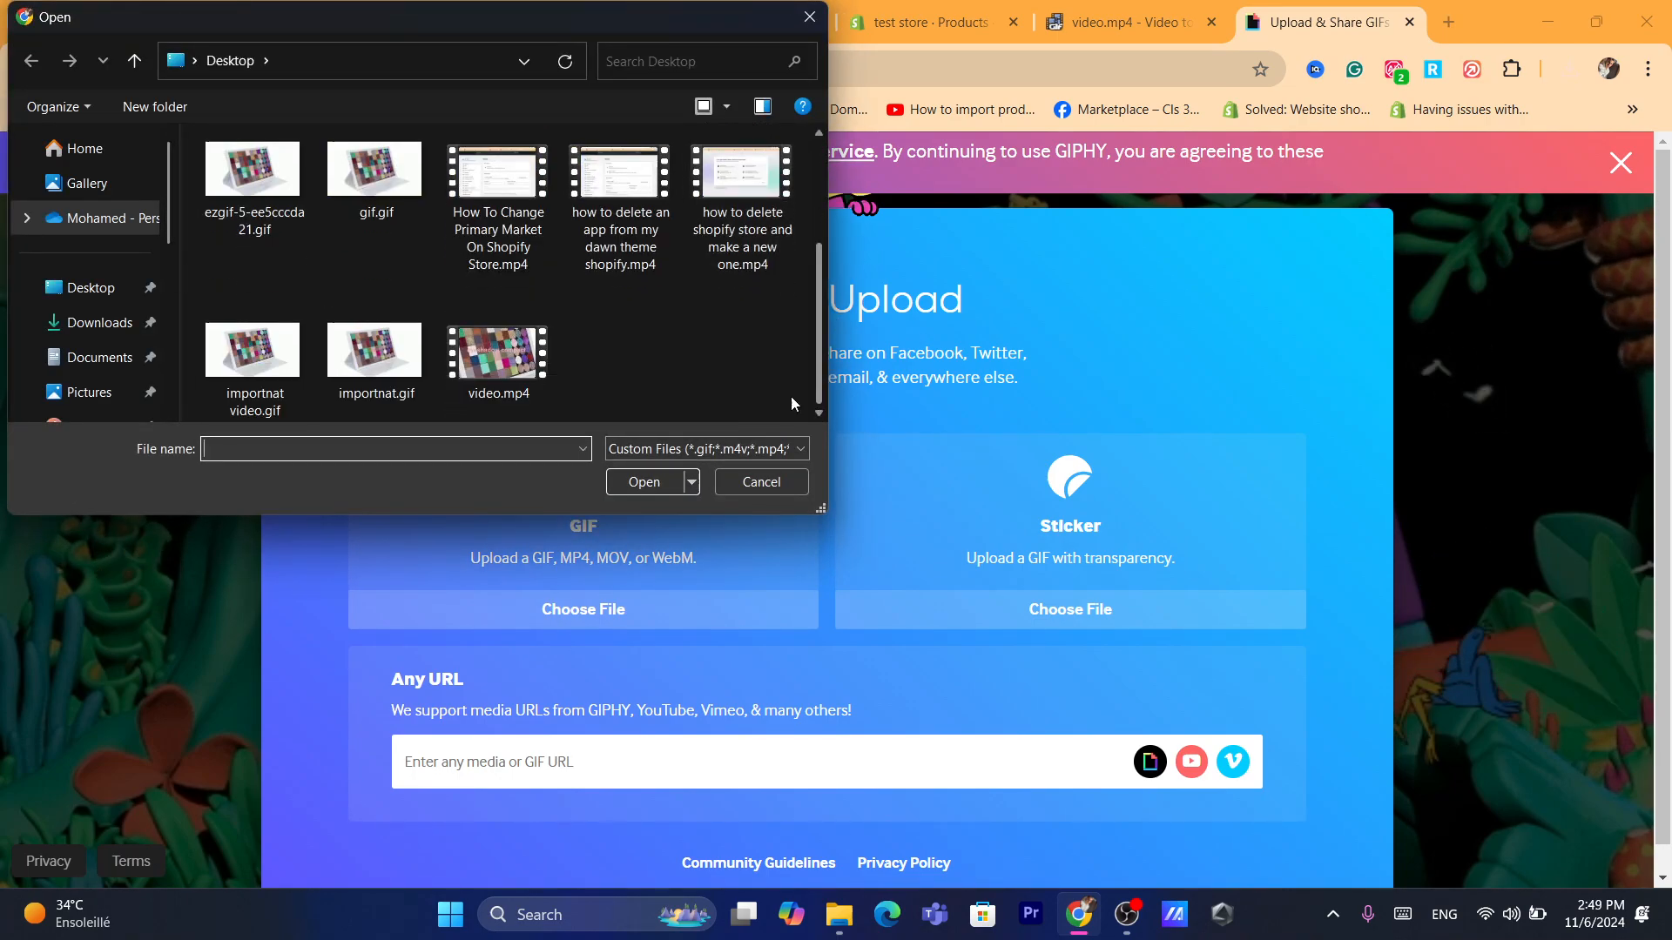
{"action": "double_click", "coordinate": [250, 362]}
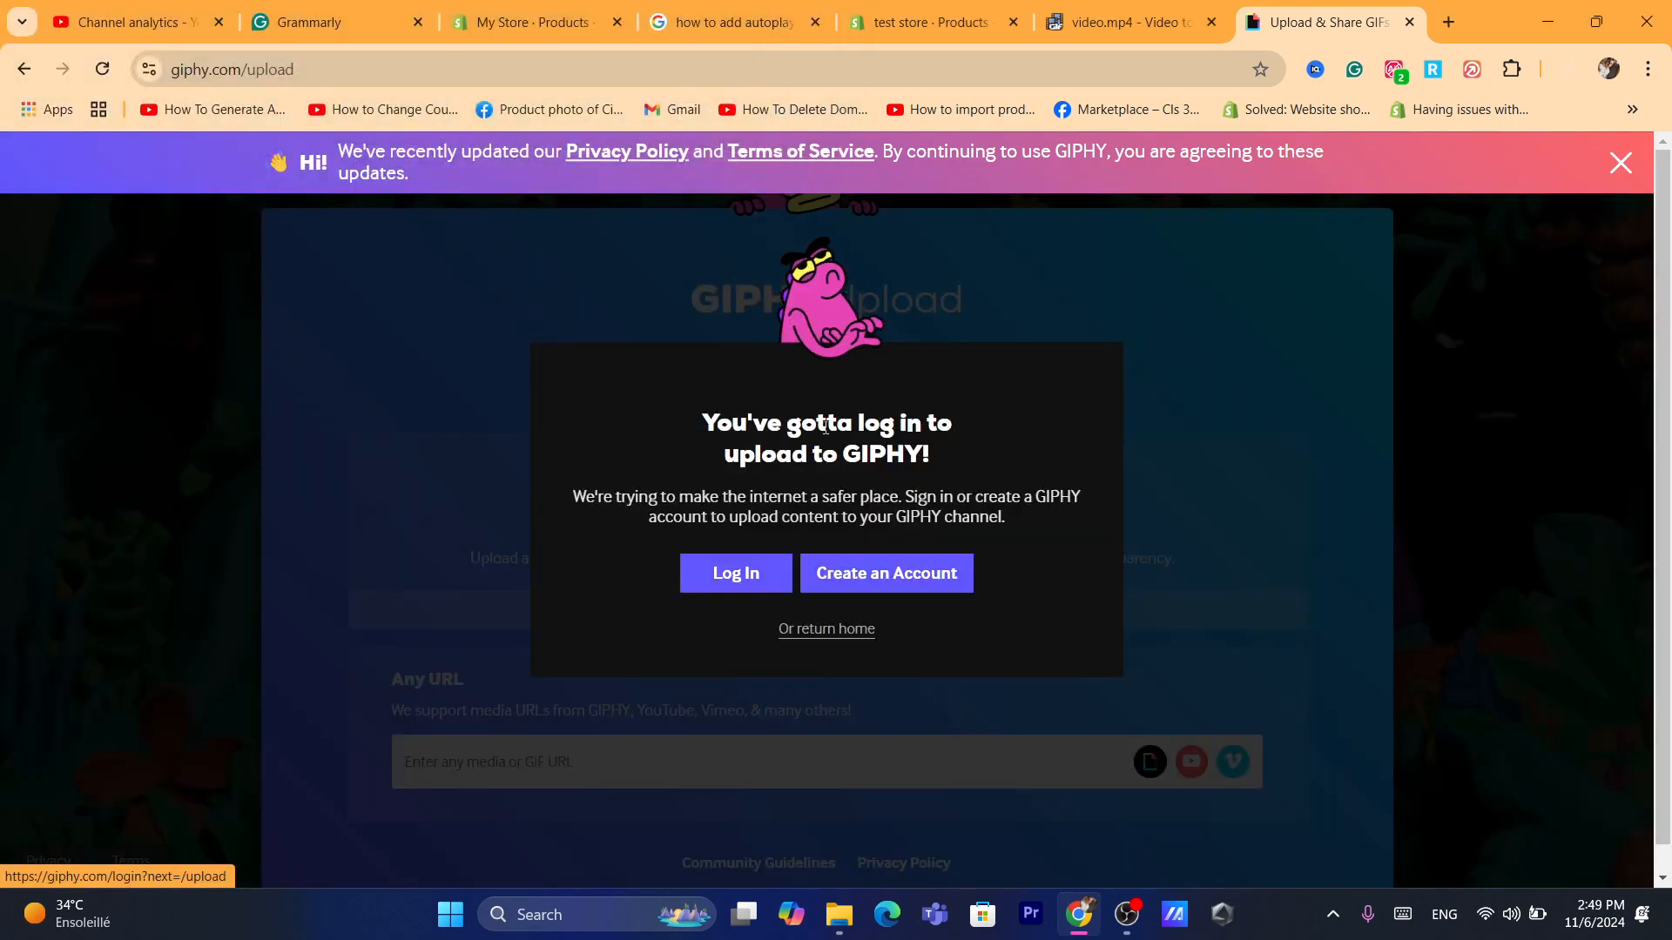
Open GIPHY's account creation form and start on its e-mail address field
{"action": "left_click", "coordinate": [882, 572]}
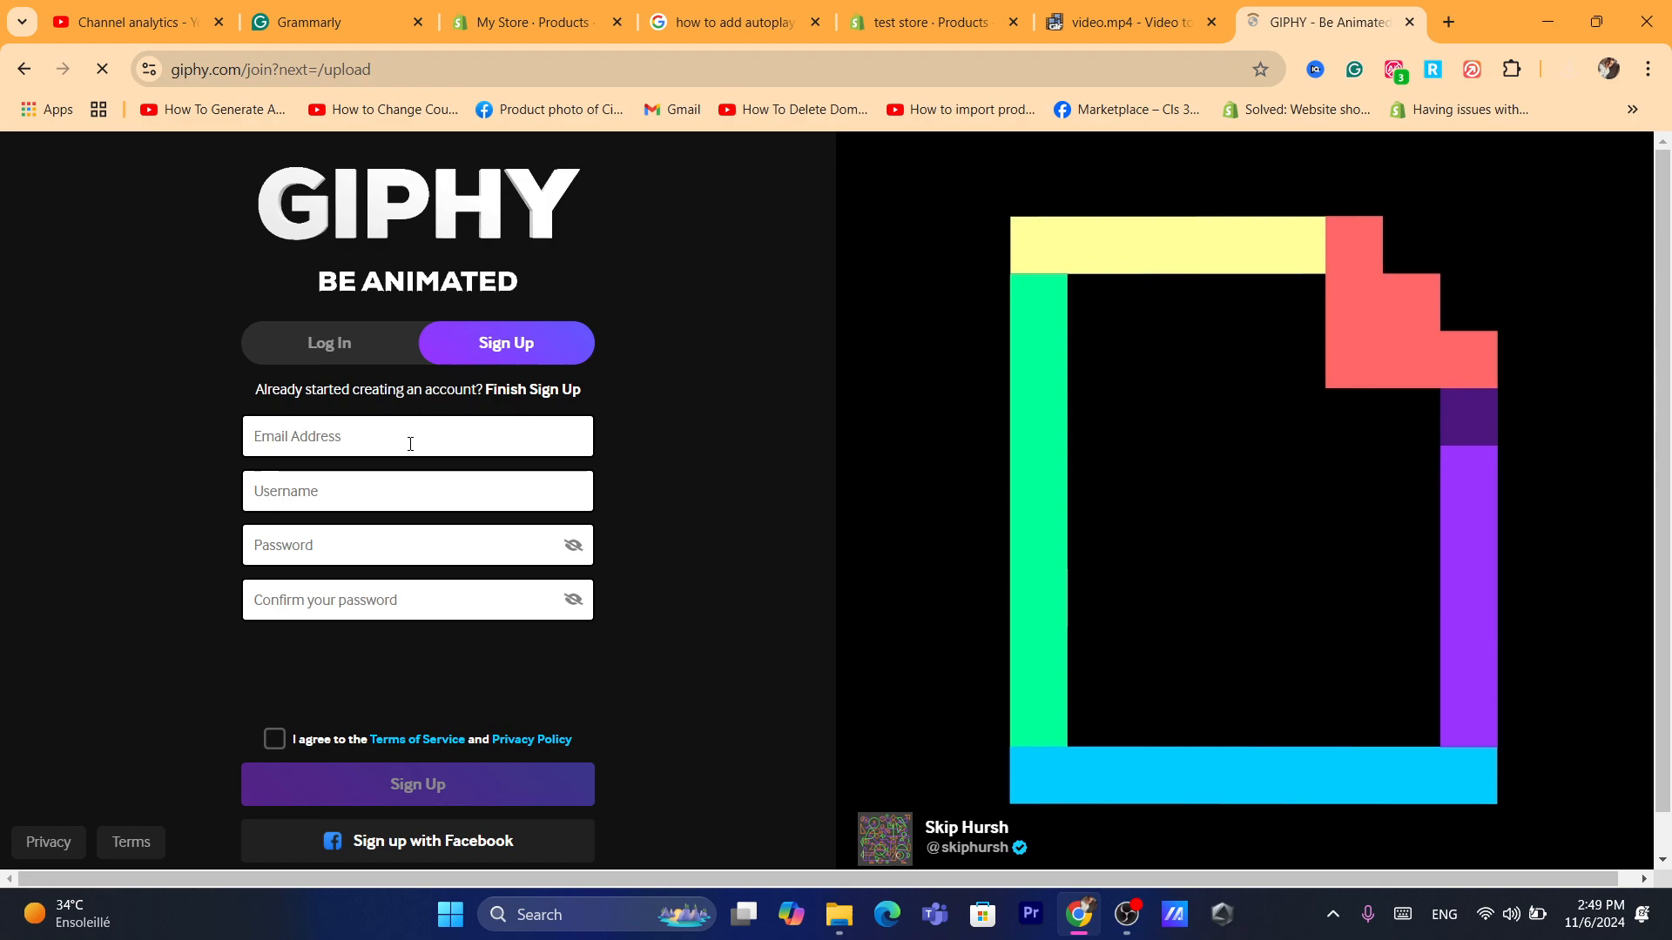
{"action": "left_click", "coordinate": [410, 444]}
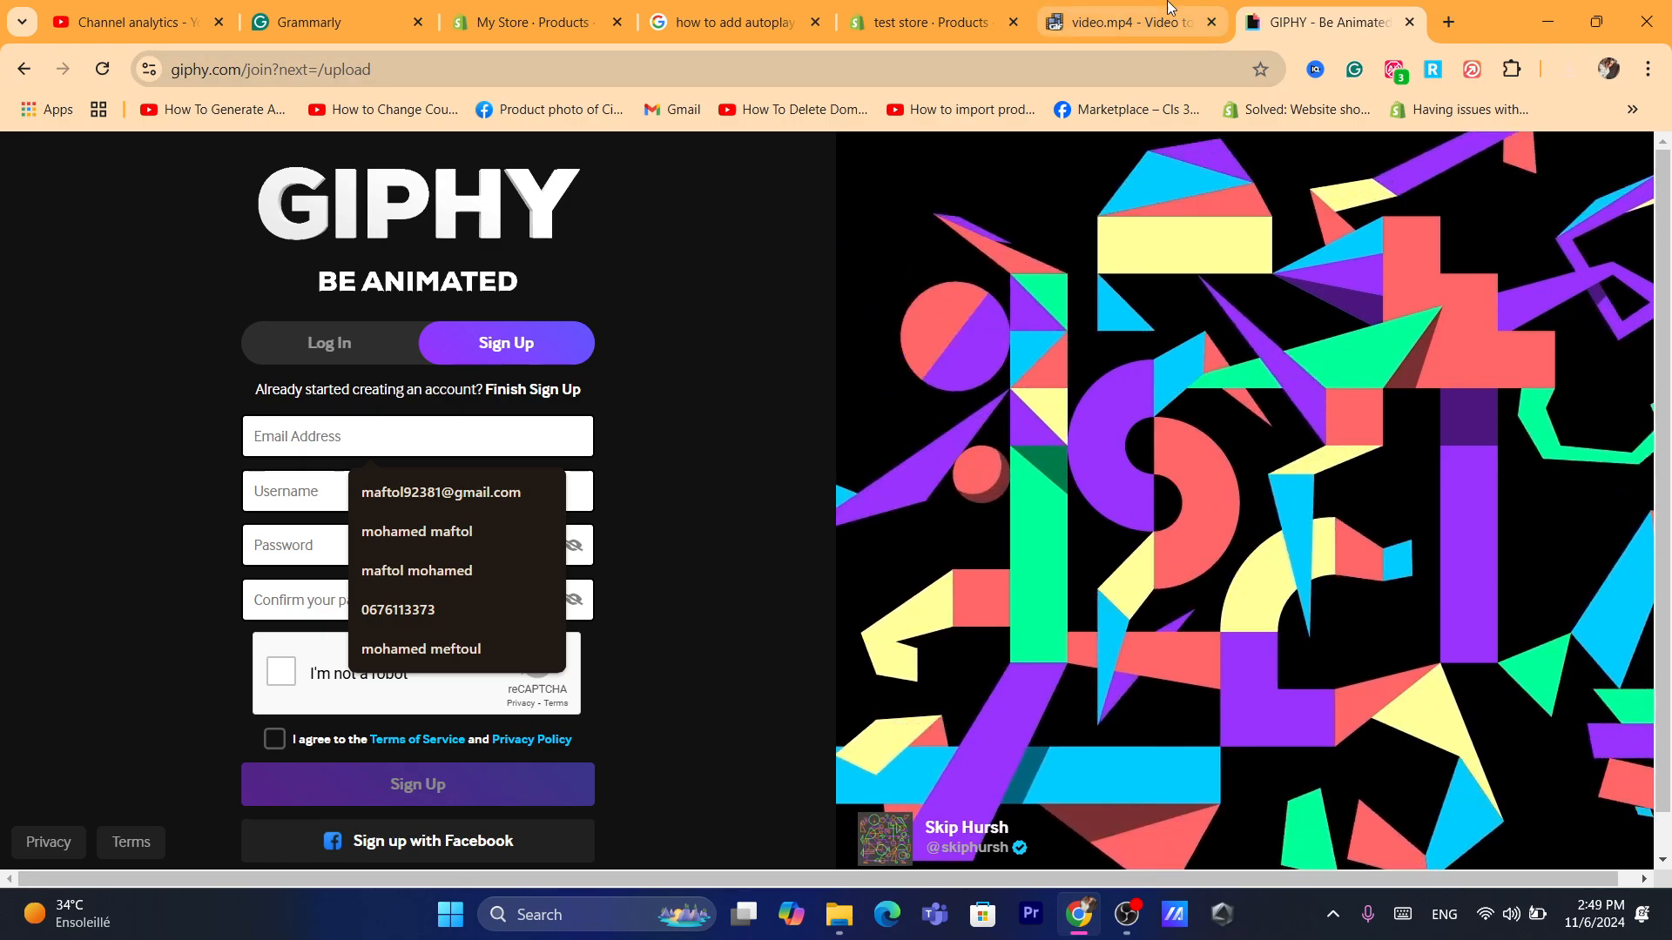
{"action": "left_click", "coordinate": [1132, 22]}
{"action": "left_click", "coordinate": [1243, 11]}
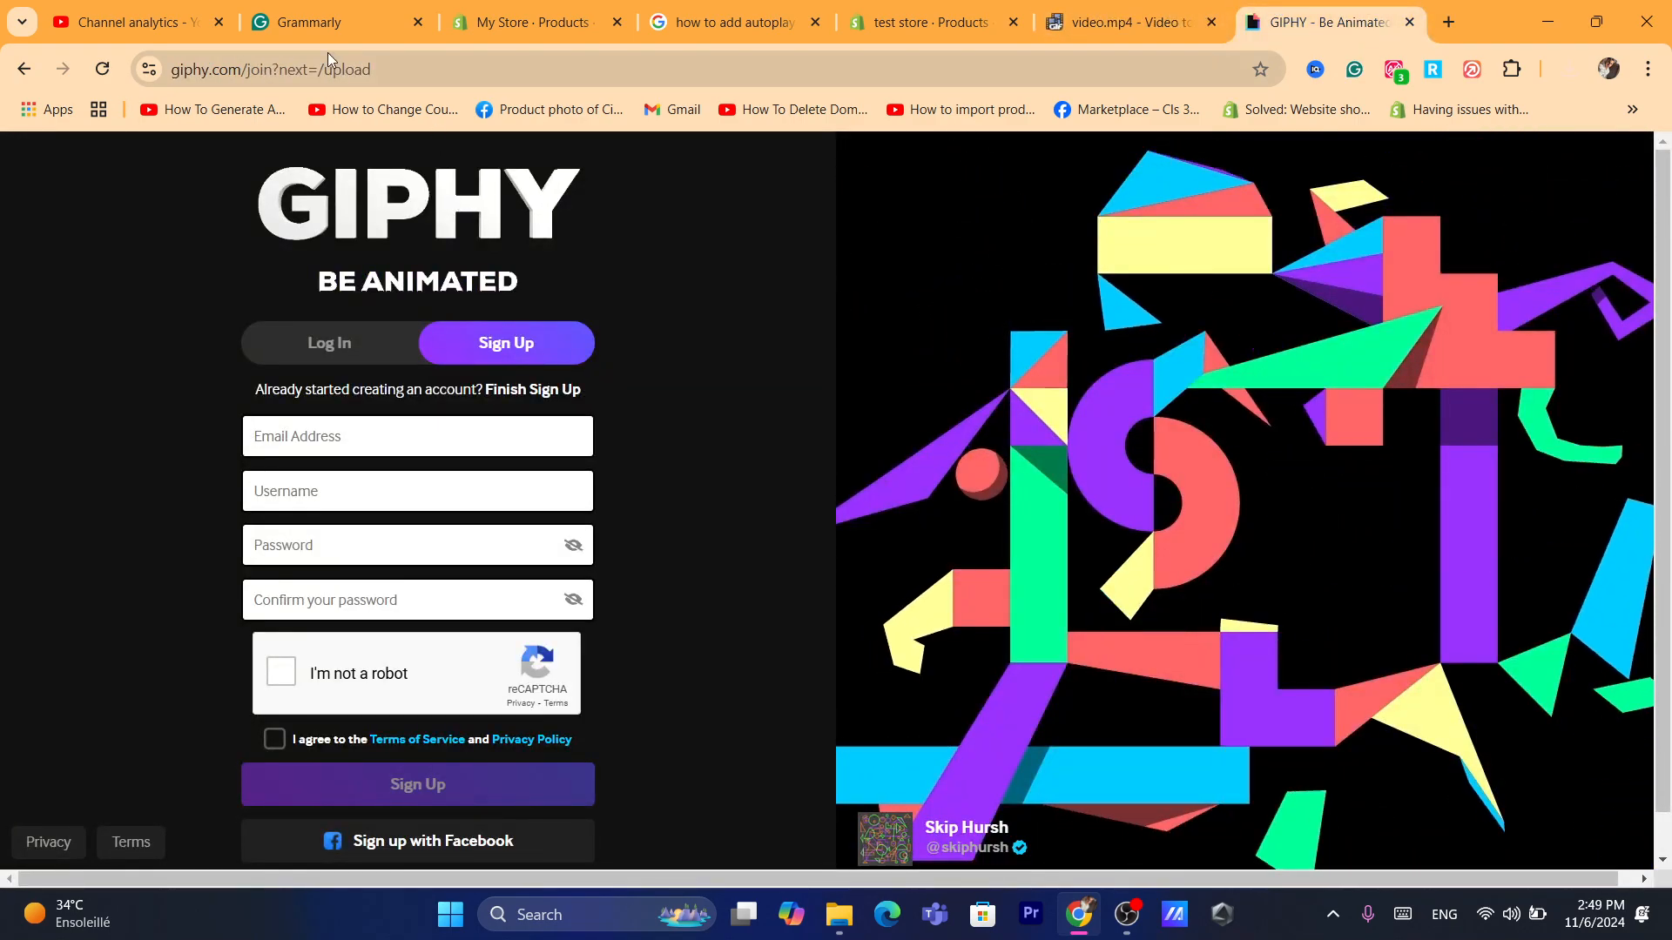
Go to the giphy.com home page, open the trending Election Night GIF by PBS News and copy its embed code
{"action": "left_click_drag", "start_coordinate": [242, 69], "coordinate": [587, 75]}
{"action": "key", "text": "BackSpace"}
{"action": "key", "text": "Return"}
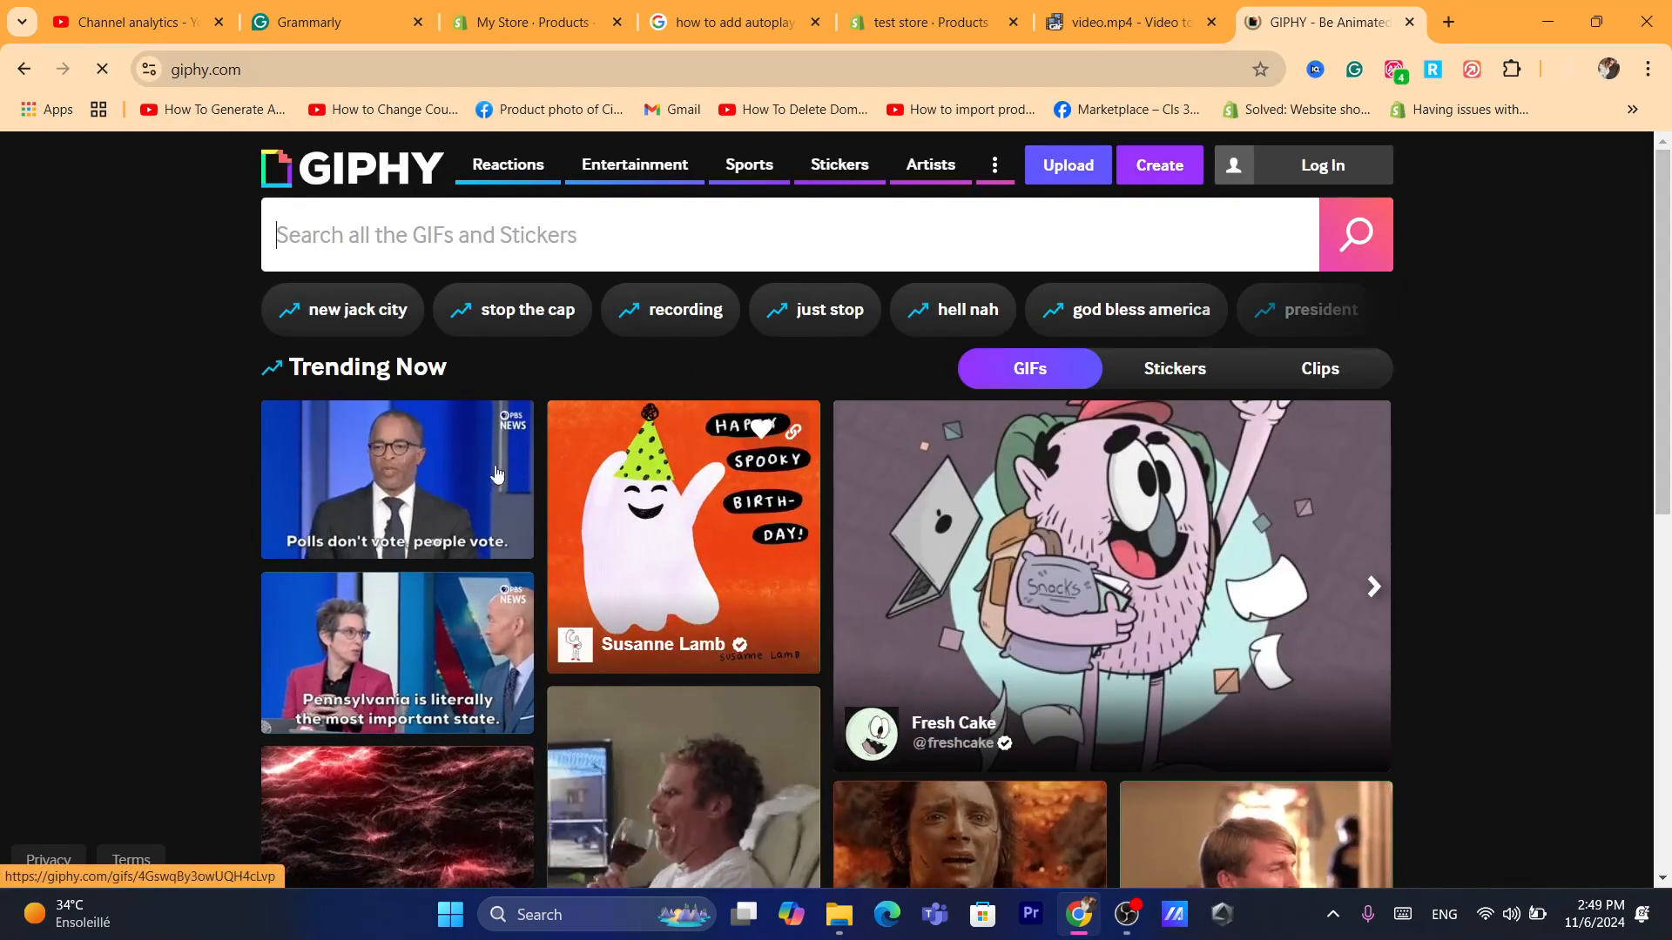
{"action": "left_click", "coordinate": [374, 493]}
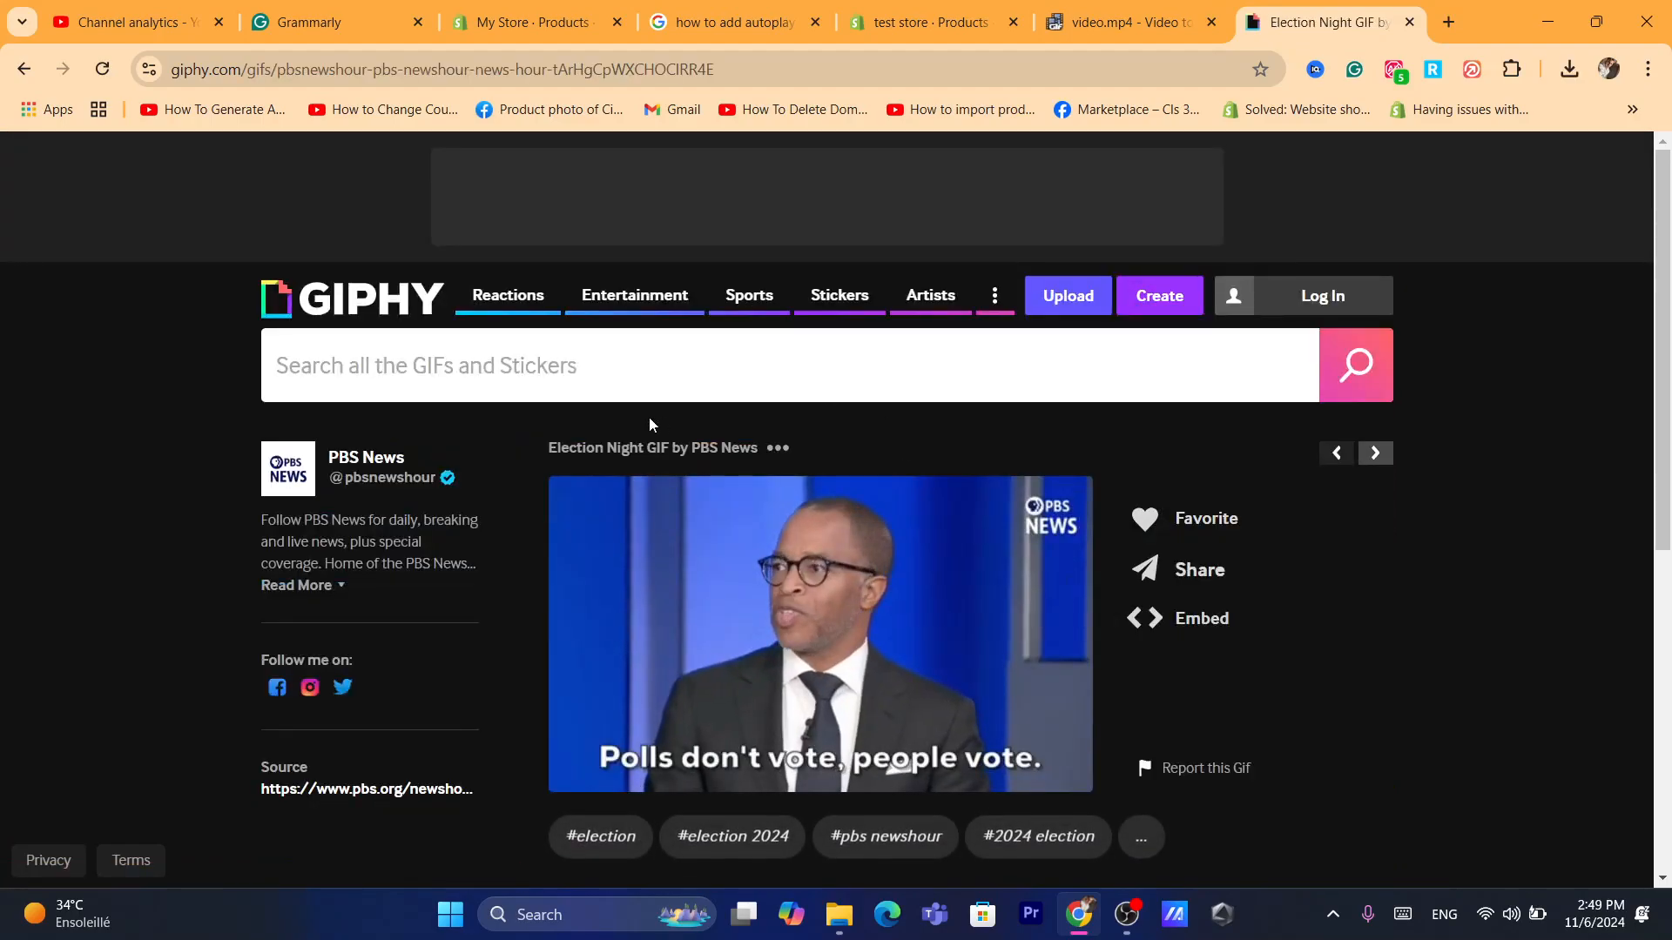
{"action": "left_click", "coordinate": [1200, 638]}
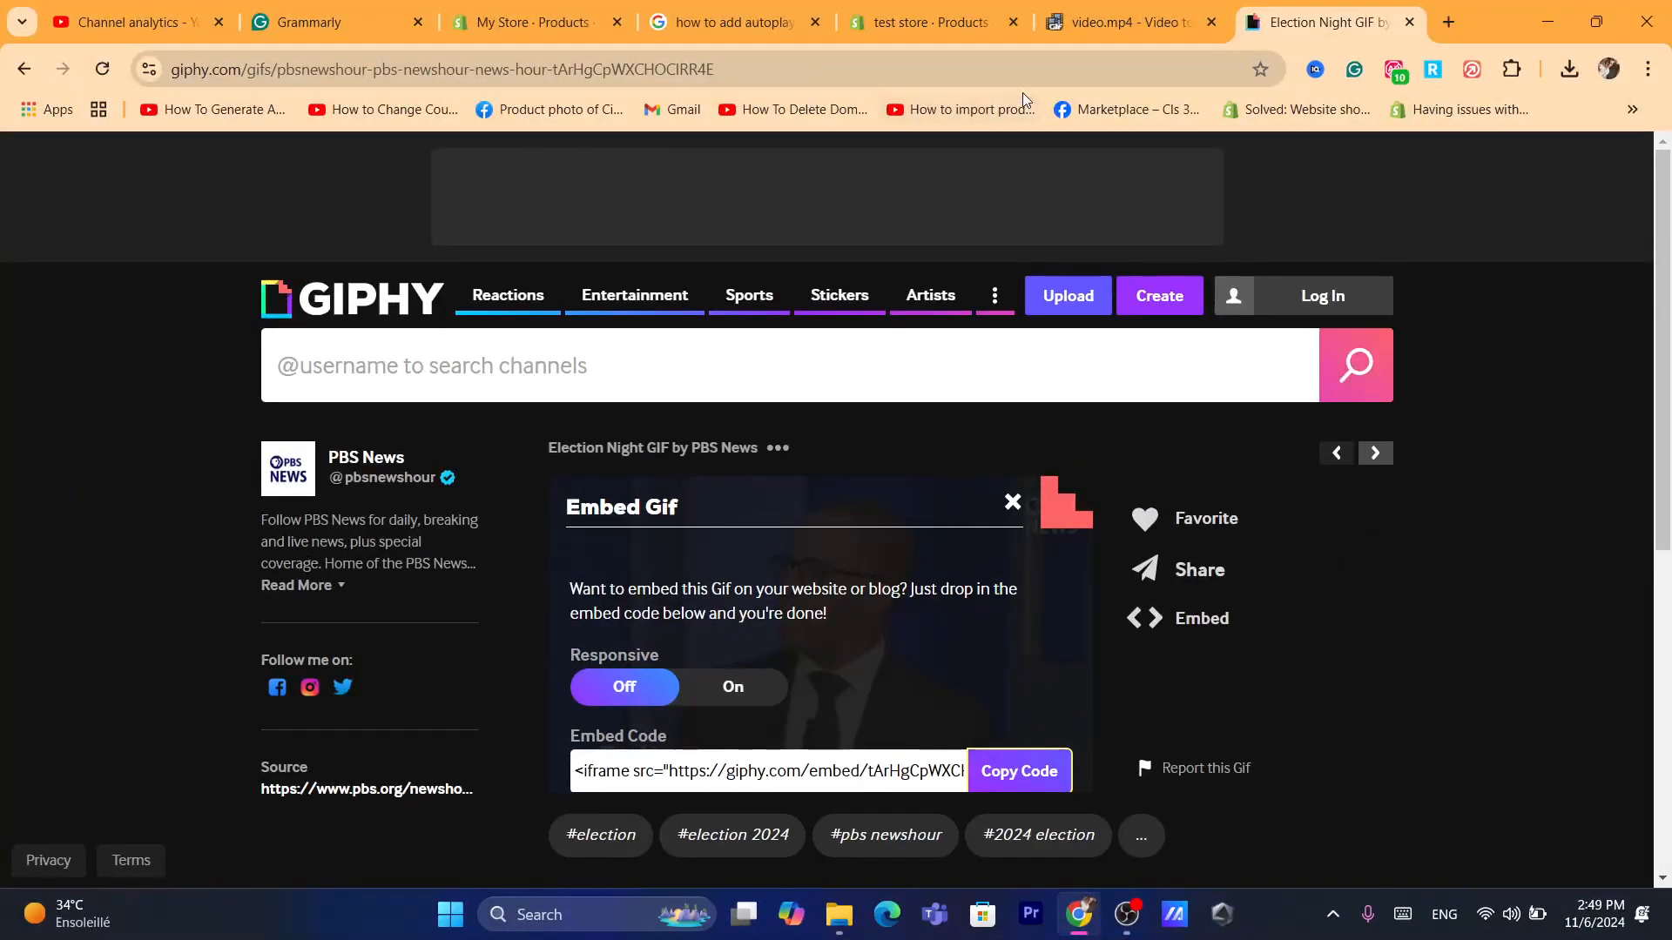
Paste the GIPHY iframe code into the RollsTimi Pagani watch's product description, save, and re-enter the code over the existing text
{"action": "left_click", "coordinate": [999, 64]}
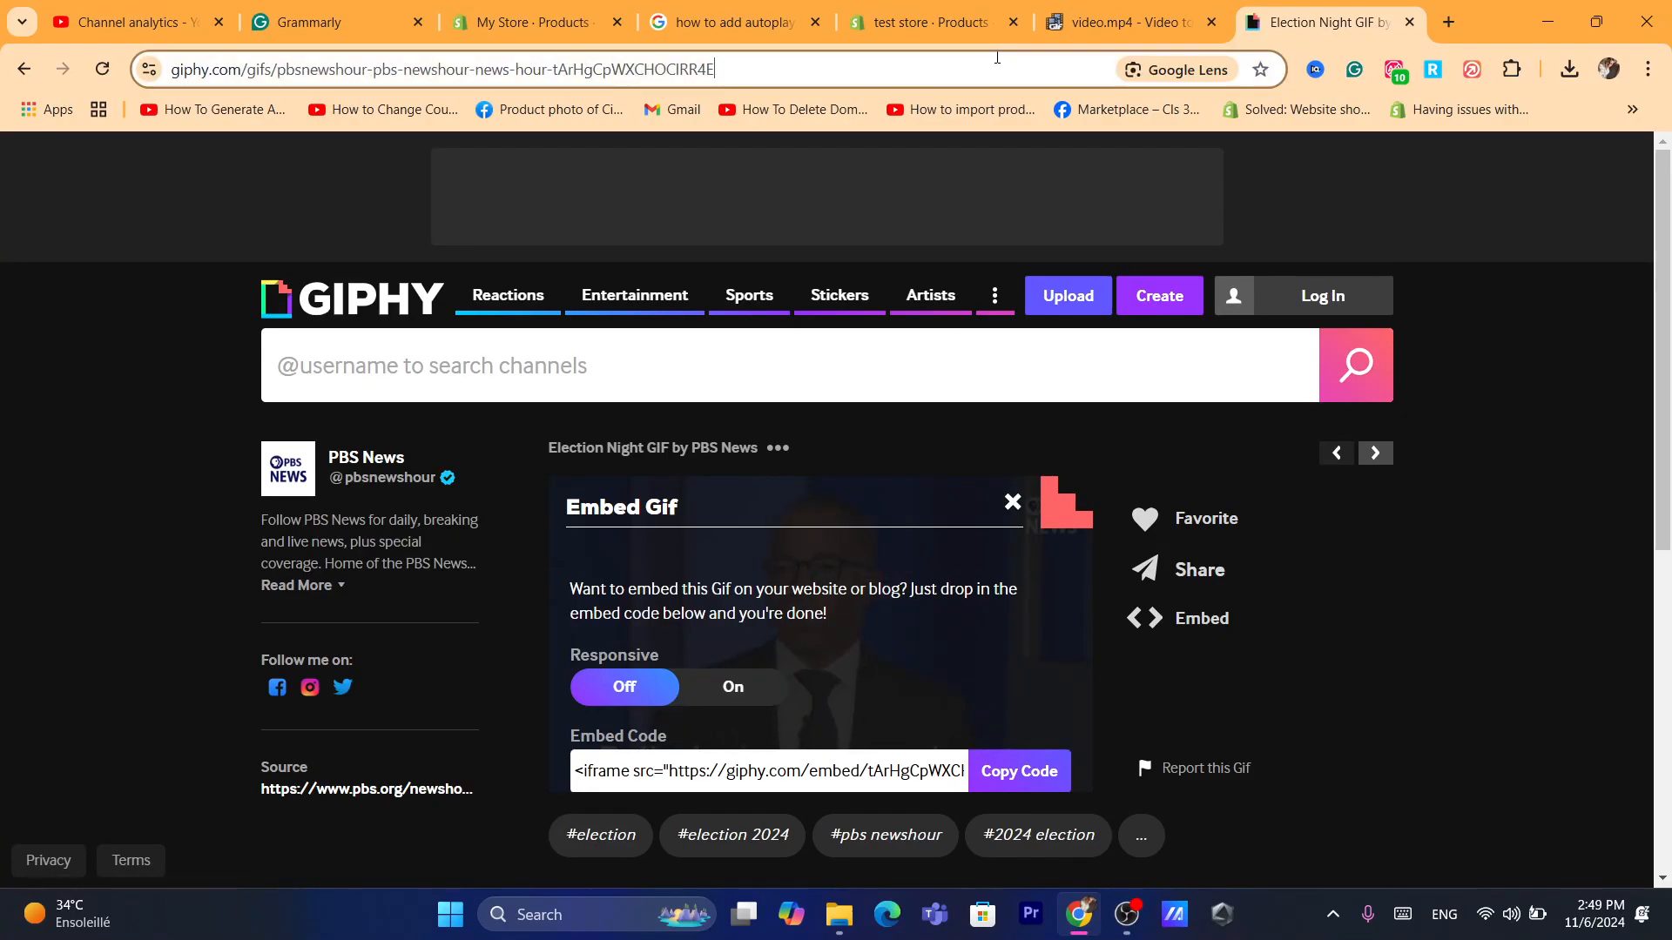
{"action": "type", "text": "d"}
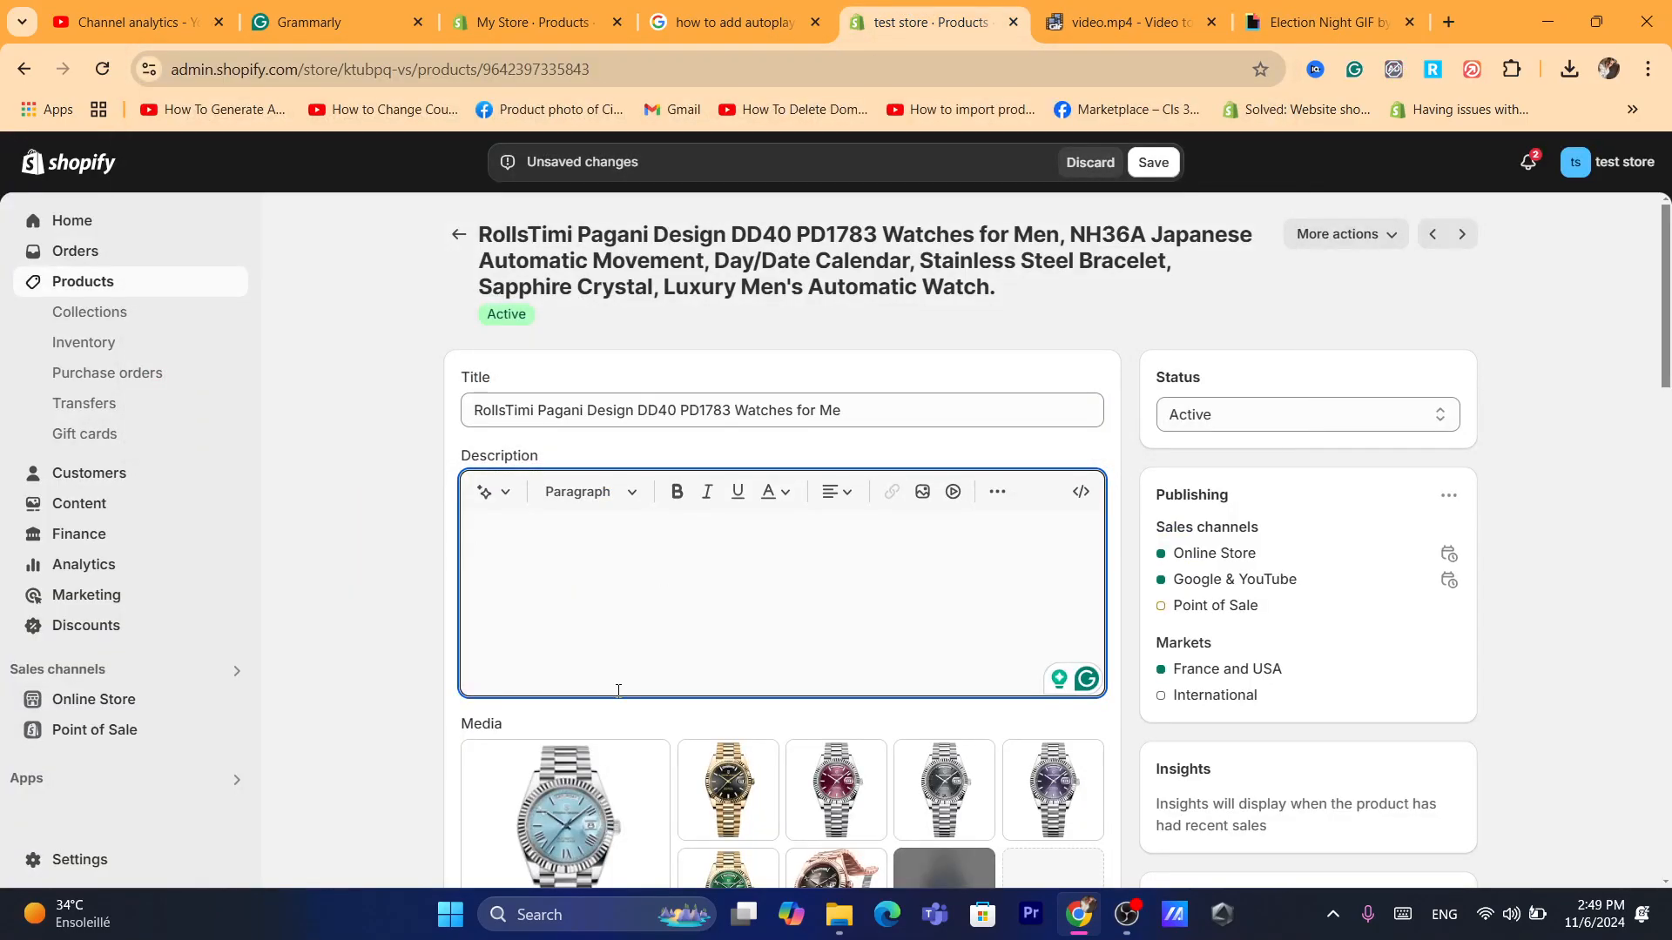
{"action": "type", "text": "<iframe src=\"https://giphy.com/embed/tArHgCpWXCHOCIRR4E\" width=\"480\" height=\"278\" style=\"\" frameBorder=\"0\" class=\"giphy-embed\" allowFullScreen></iframe><p><a href=\"https://giphy.com/gifs/pbsnewshour-pbs-newshour-news-hour-tArHgCpWXCHOCIRR4E\">via GIPHY</a></p>"}
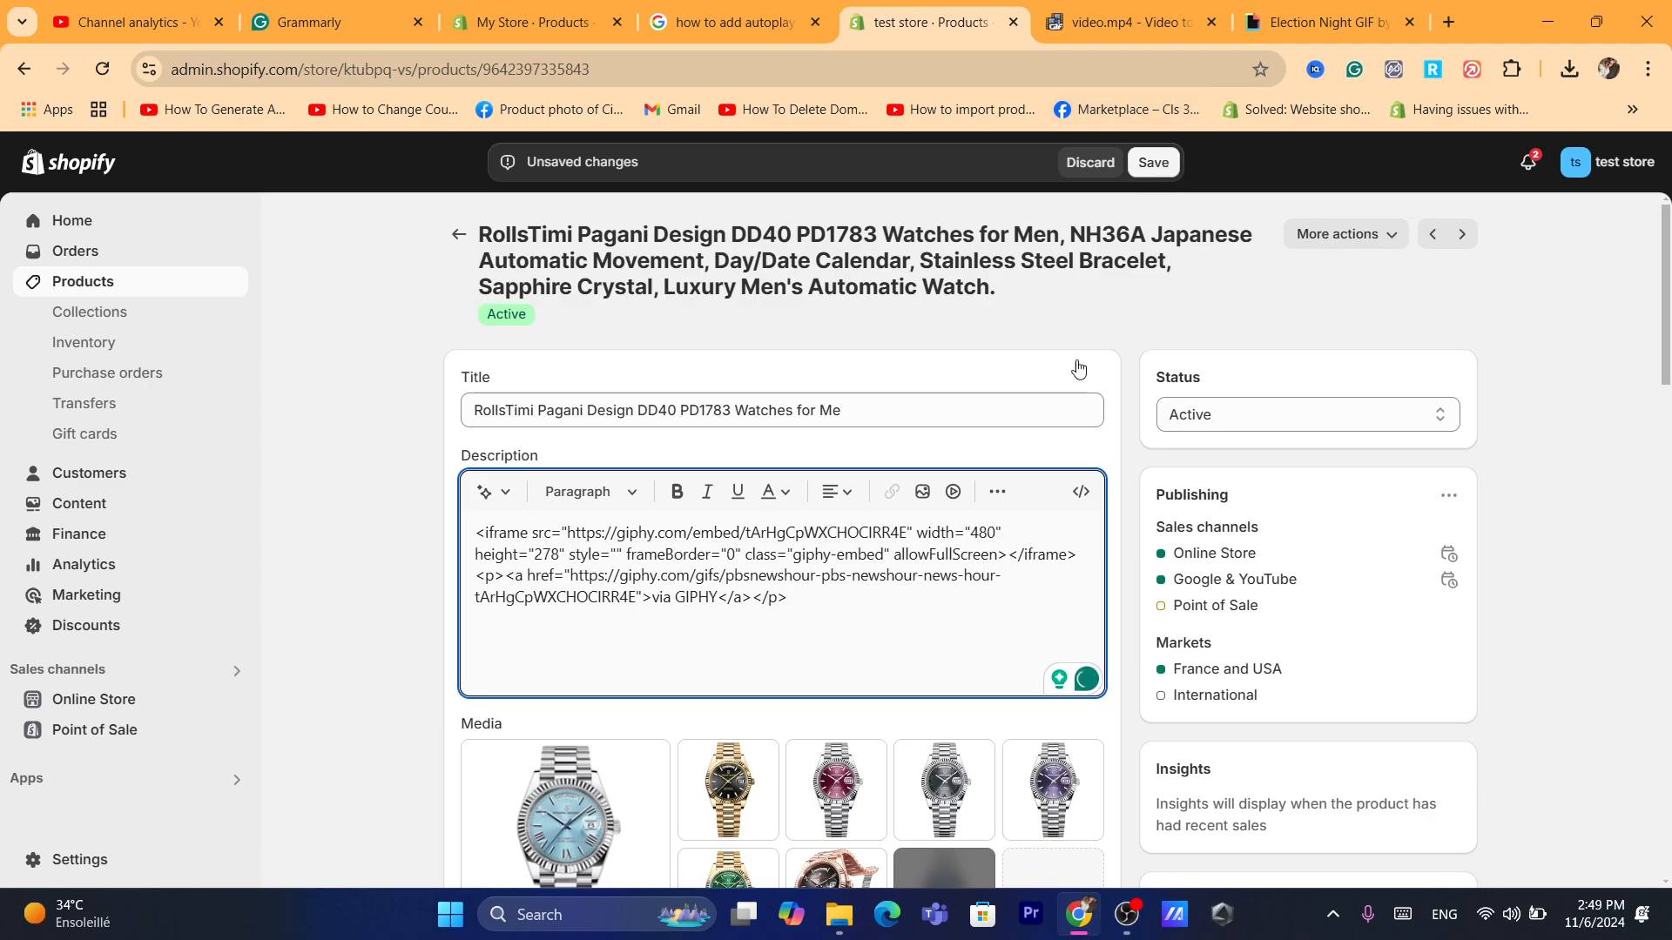
{"action": "left_click", "coordinate": [1153, 162]}
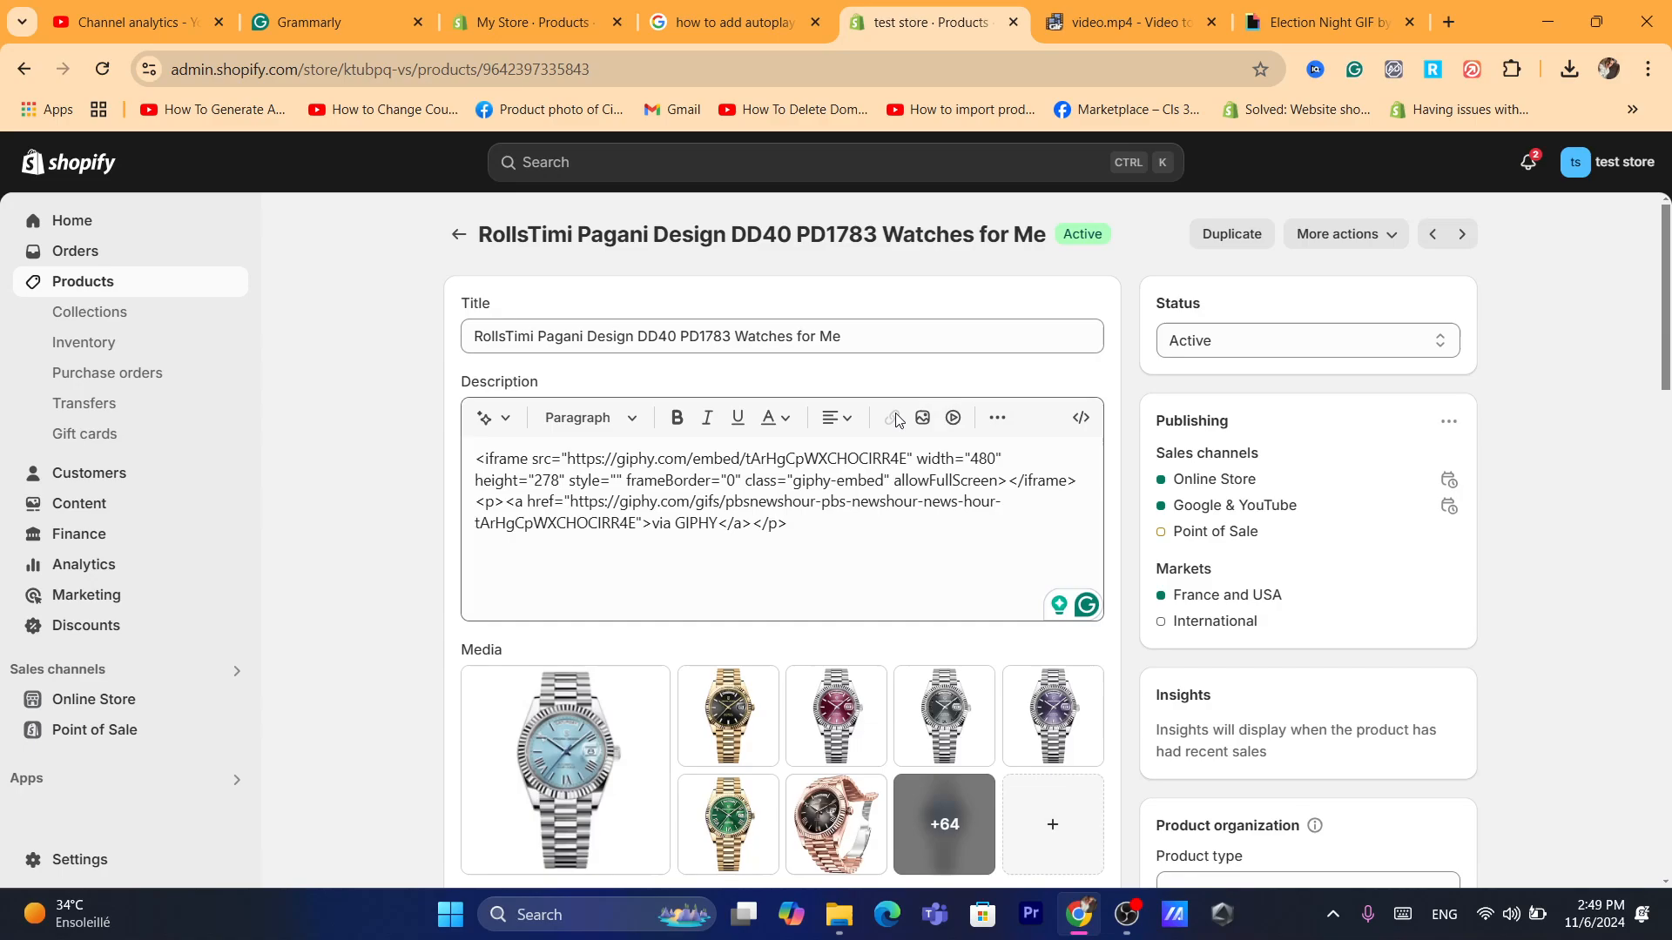
{"action": "triple_click", "coordinate": [882, 481]}
{"action": "type", "text": "<iframe src=\"https://giphy.com/embed/tArHgCpWXCHOCIRR4E\" width=\"480\" height=\"278\" style=\"\" frameBorder=\"0\" class=\"giphy-embed\" allowFullScreen></iframe><p><a href=\"https://giphy.com/gifs/pbsnewshour-pbs-newshour-news-hour-tArHgCpWXCHOCIRR4E\">via GIPHY</a></p>"}
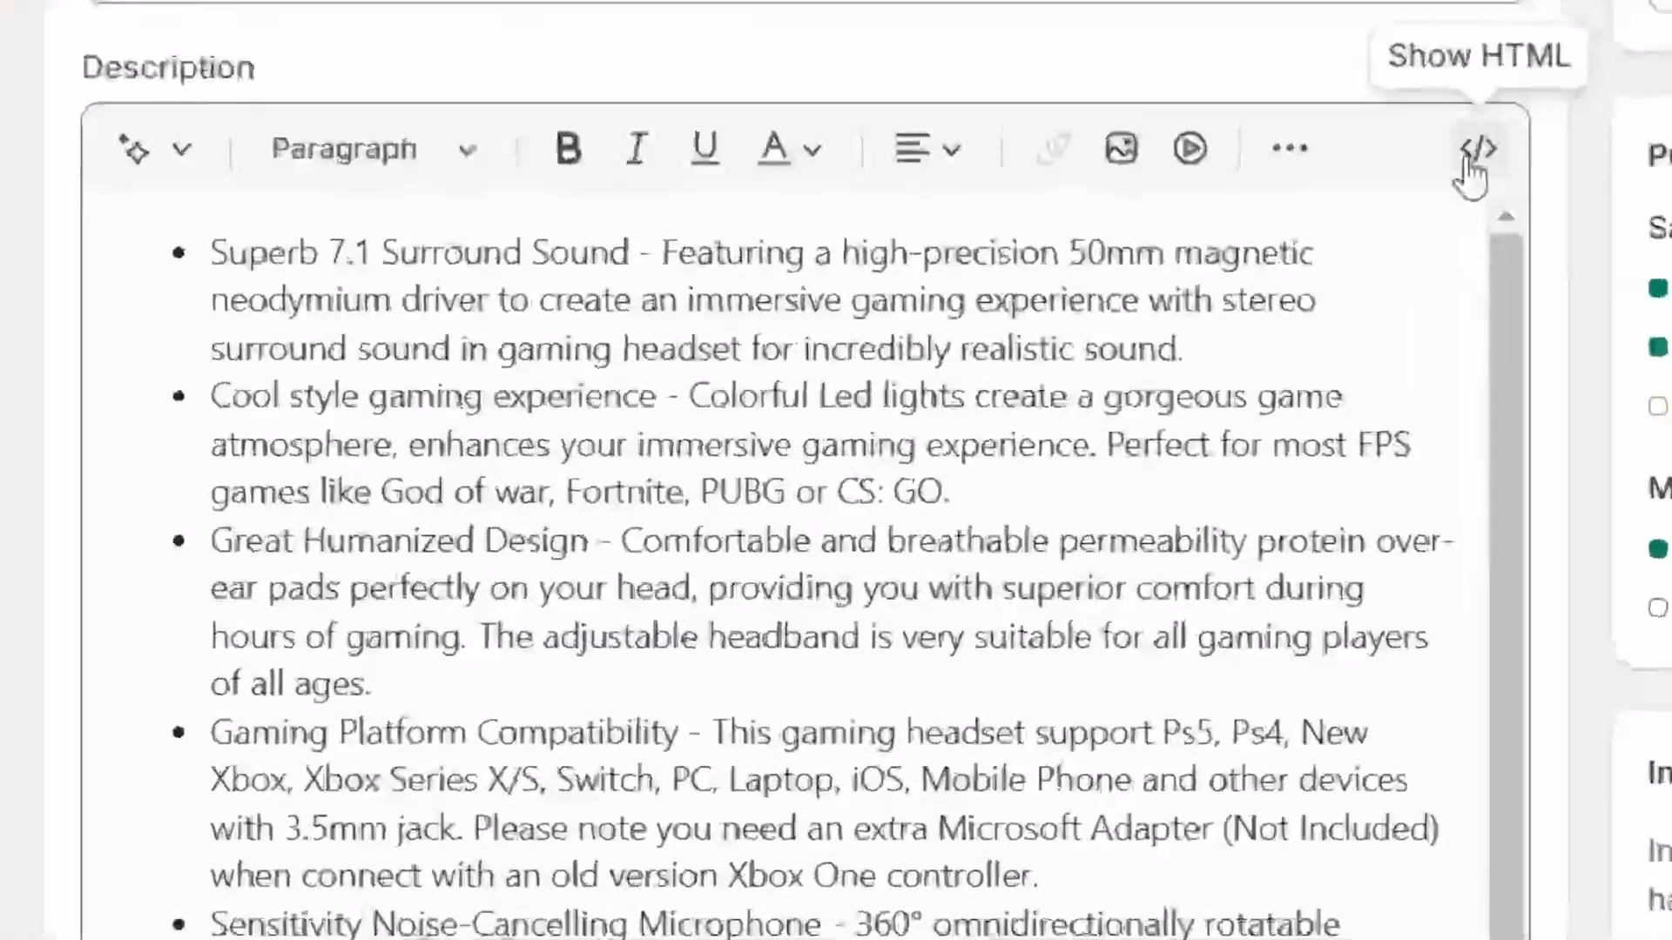
Paste the GIPHY iframe code on a new line after the closing div tags in the Gaming Headset description's HTML and save the product
{"action": "left_click", "coordinate": [1477, 152]}
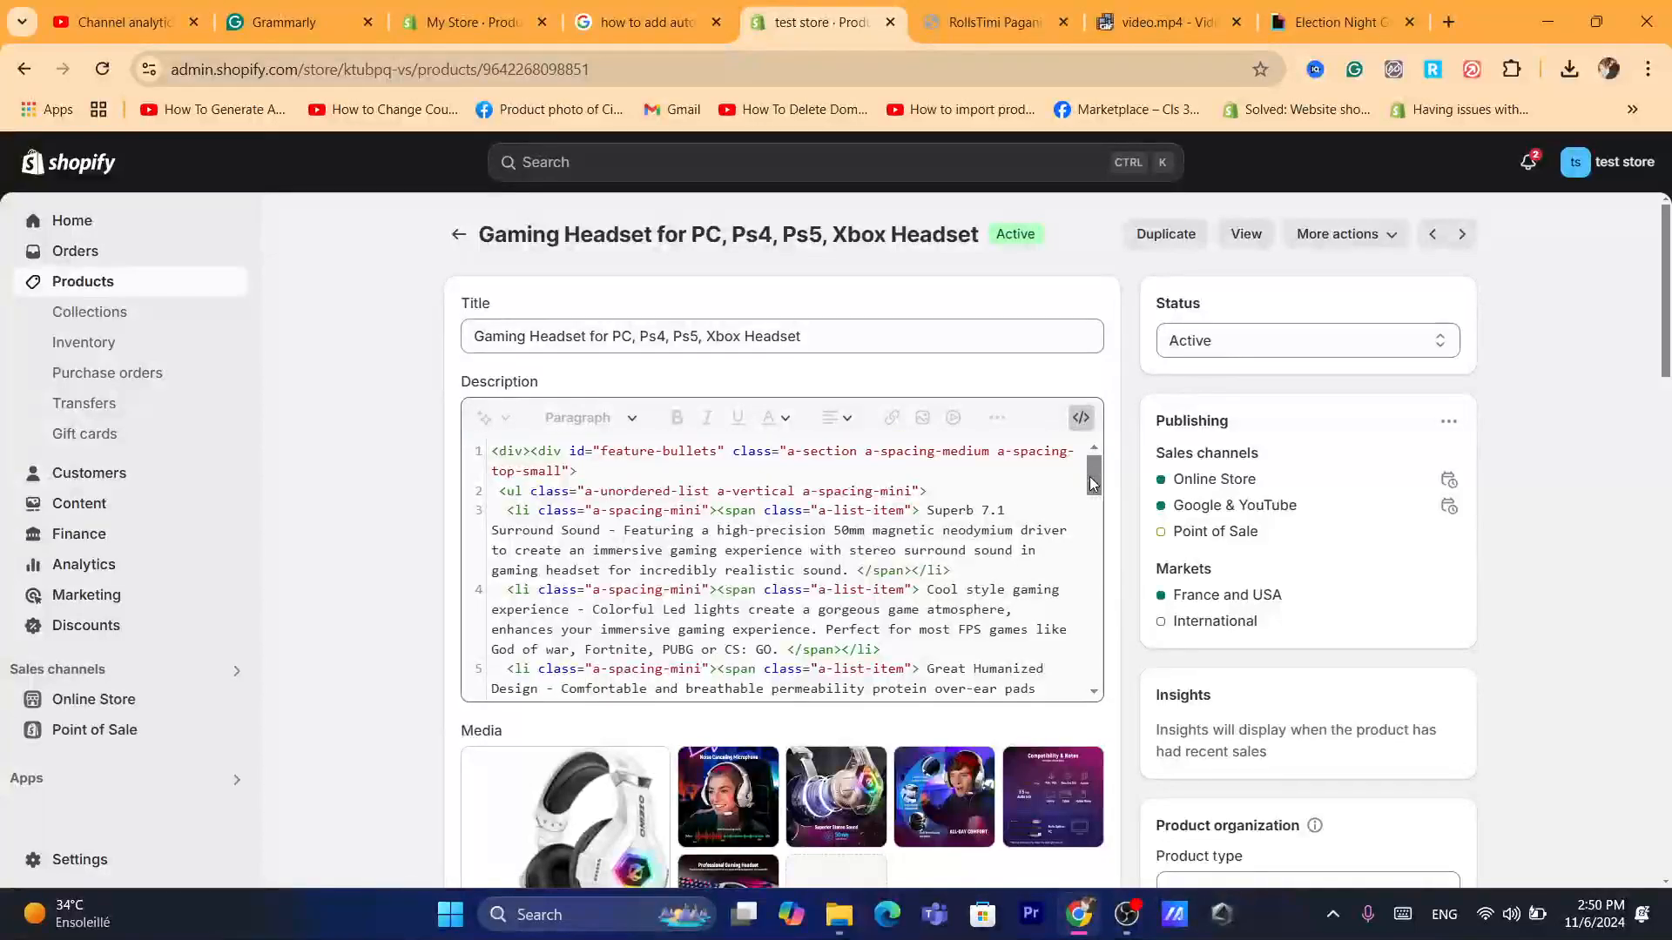
{"action": "left_click_drag", "start_coordinate": [1094, 485], "coordinate": [1094, 673]}
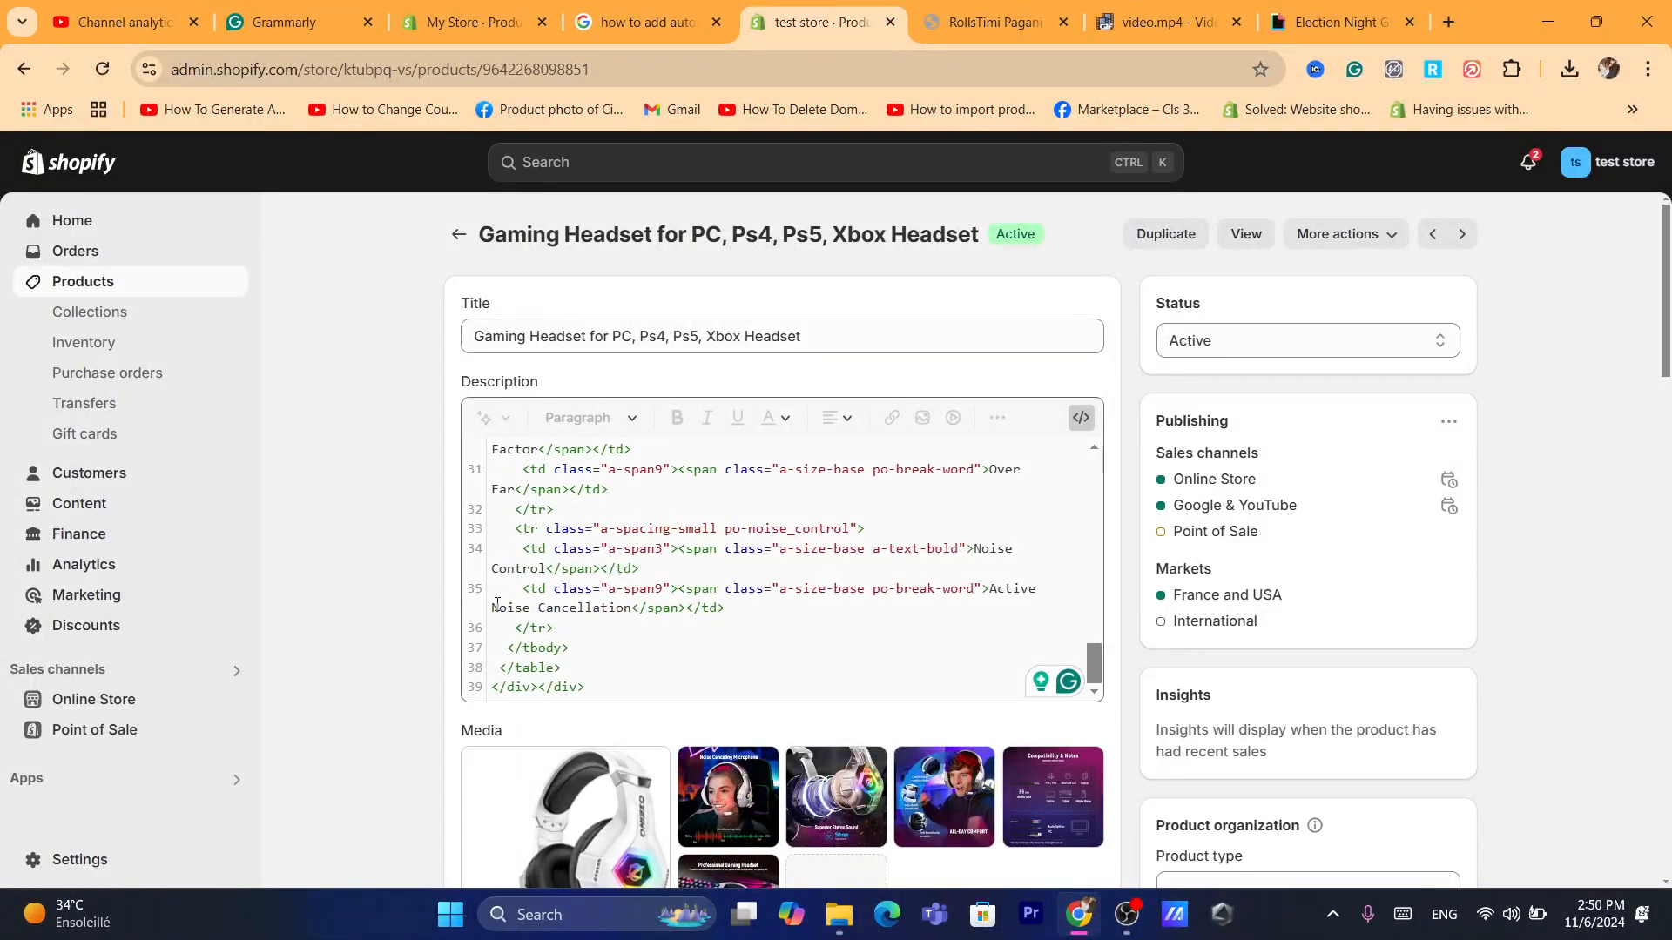
{"action": "left_click", "coordinate": [602, 686]}
{"action": "key", "text": "Return"}
{"action": "key", "text": "Return"}
{"action": "key", "text": "Tab"}
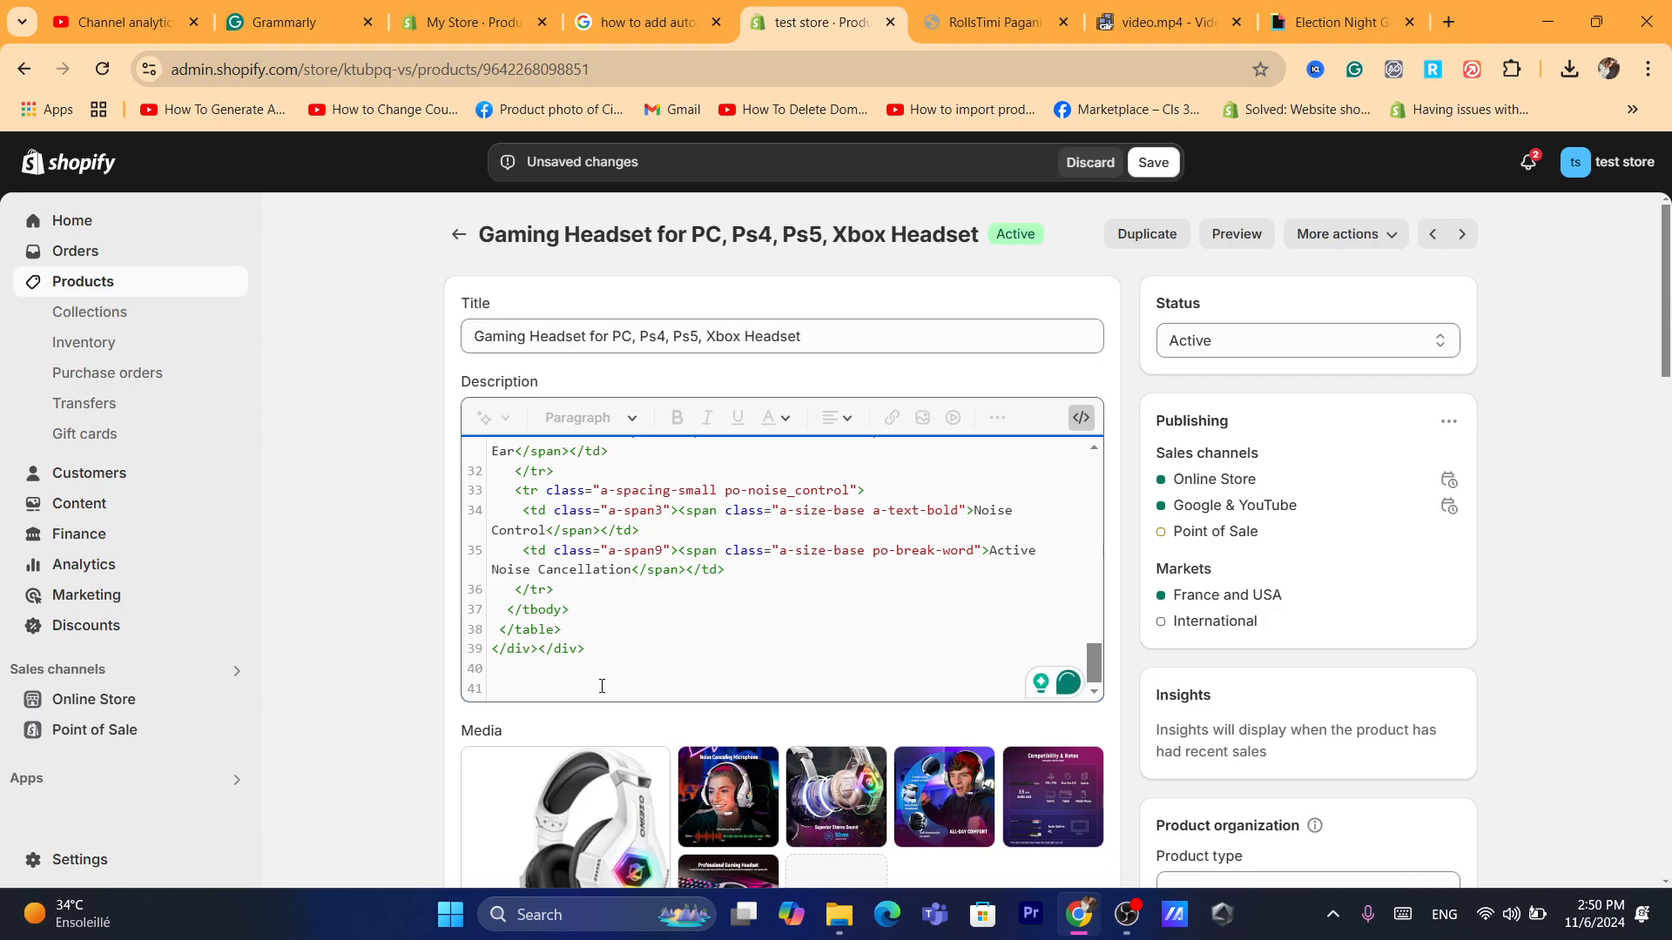
{"action": "key", "text": "ctrl+v"}
{"action": "left_click", "coordinate": [1153, 163]}
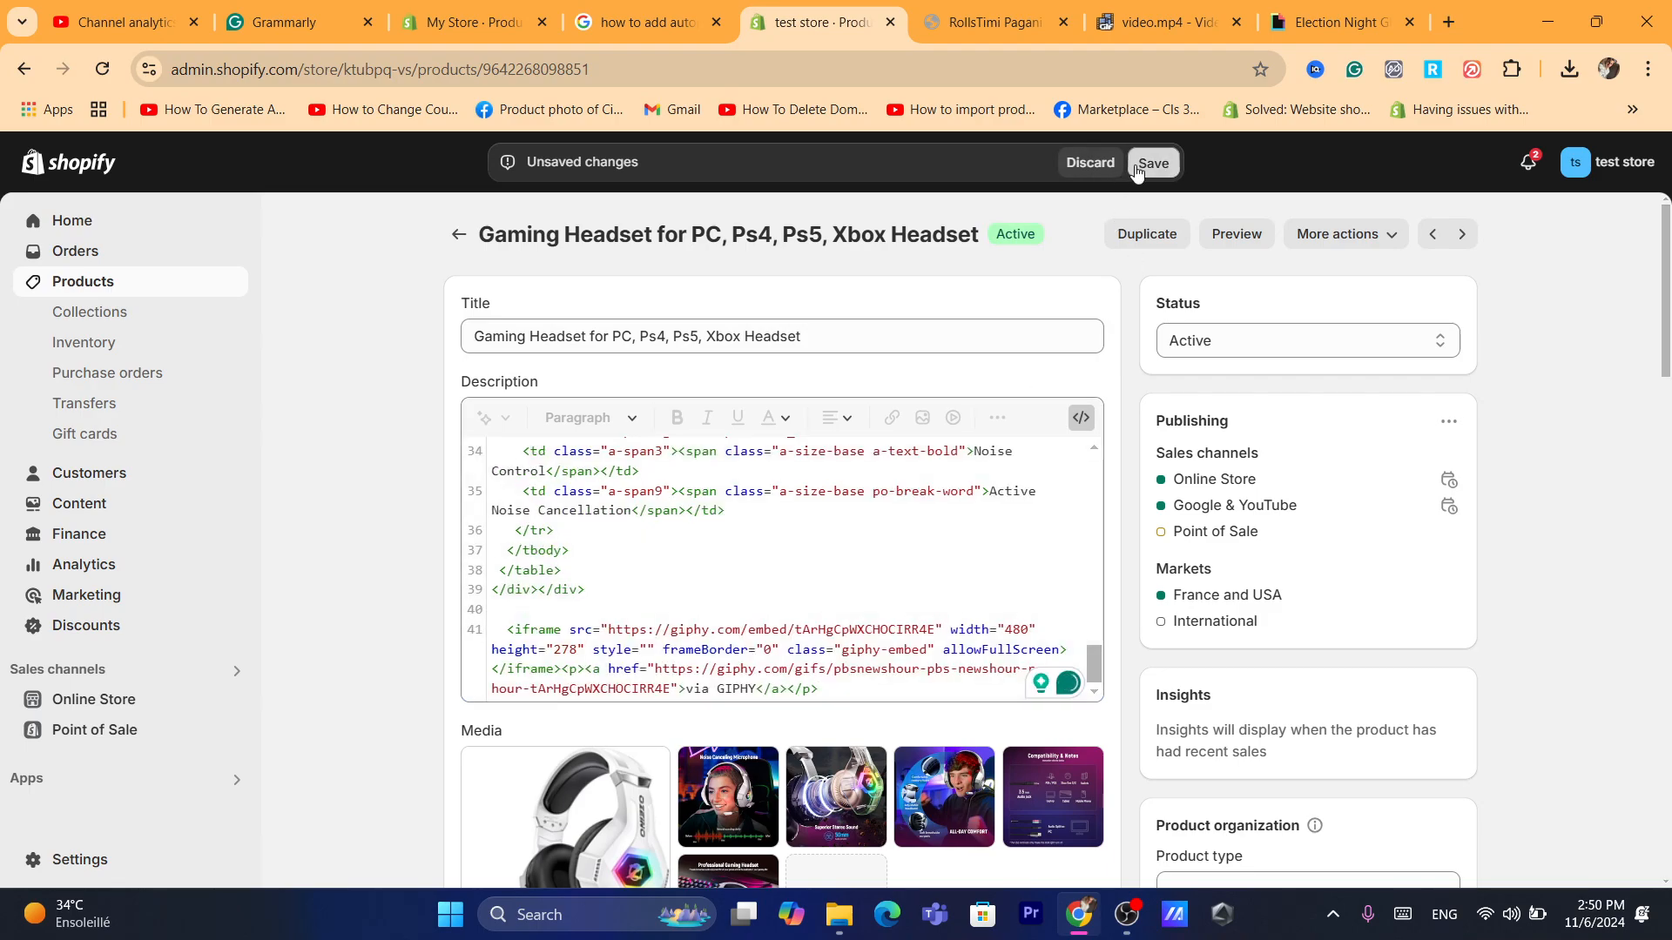
{"action": "left_click", "coordinate": [1081, 418]}
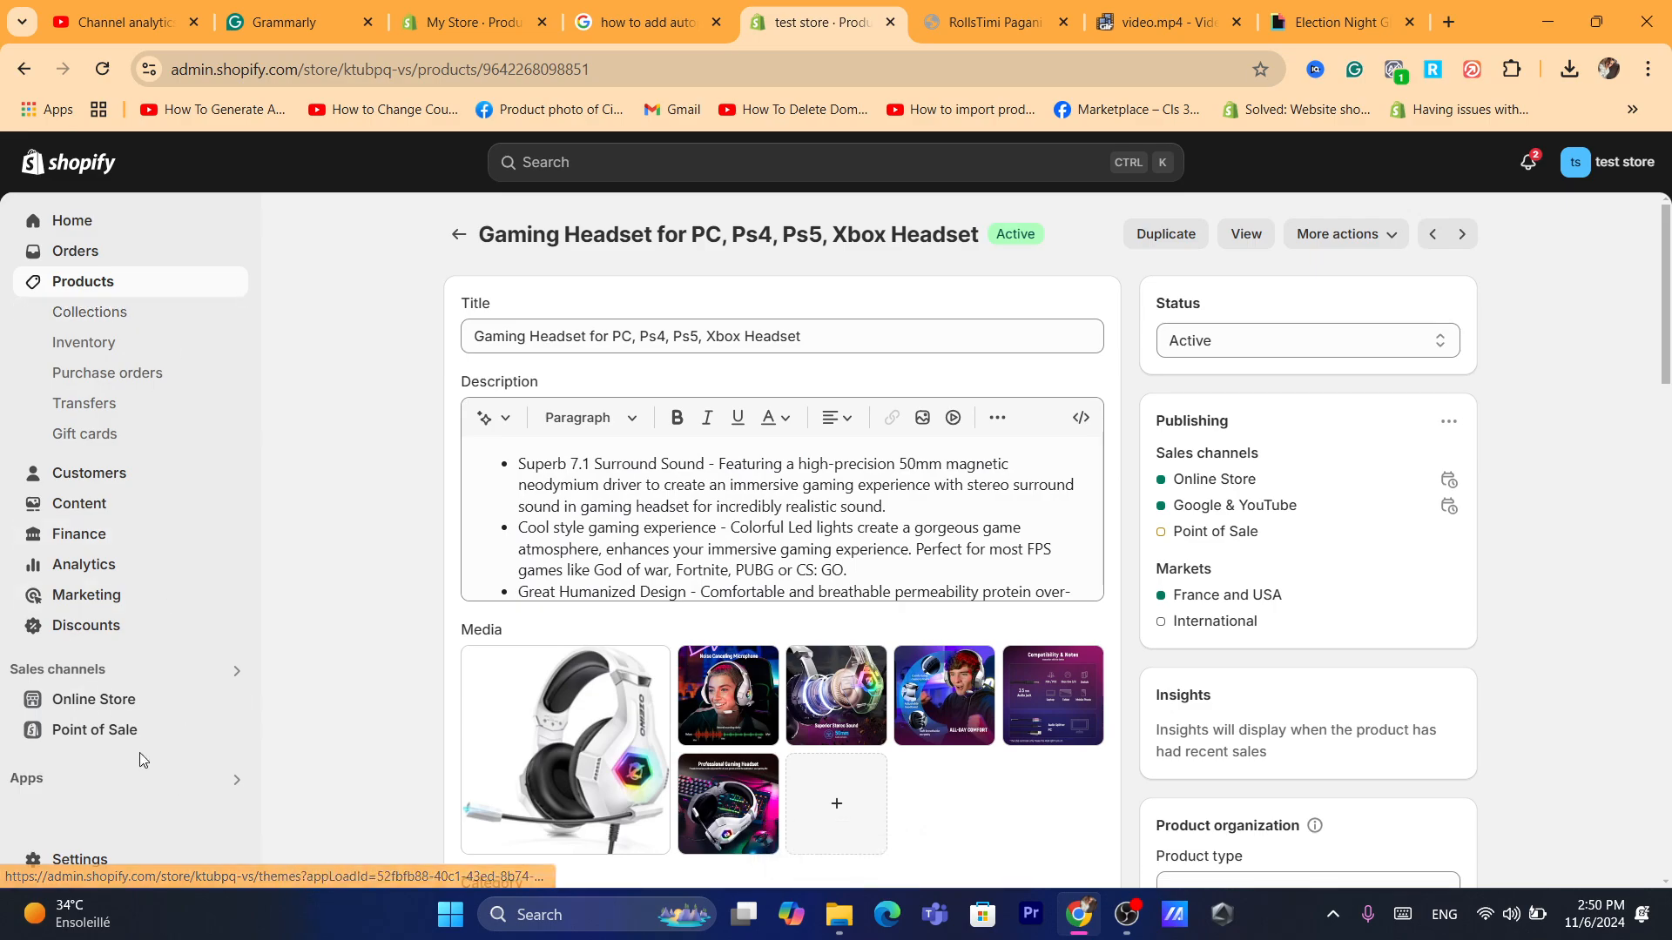
View the online store, open the Gaming Headset product page and check the embedded GIF at the end of its description
{"action": "left_click", "coordinate": [233, 702]}
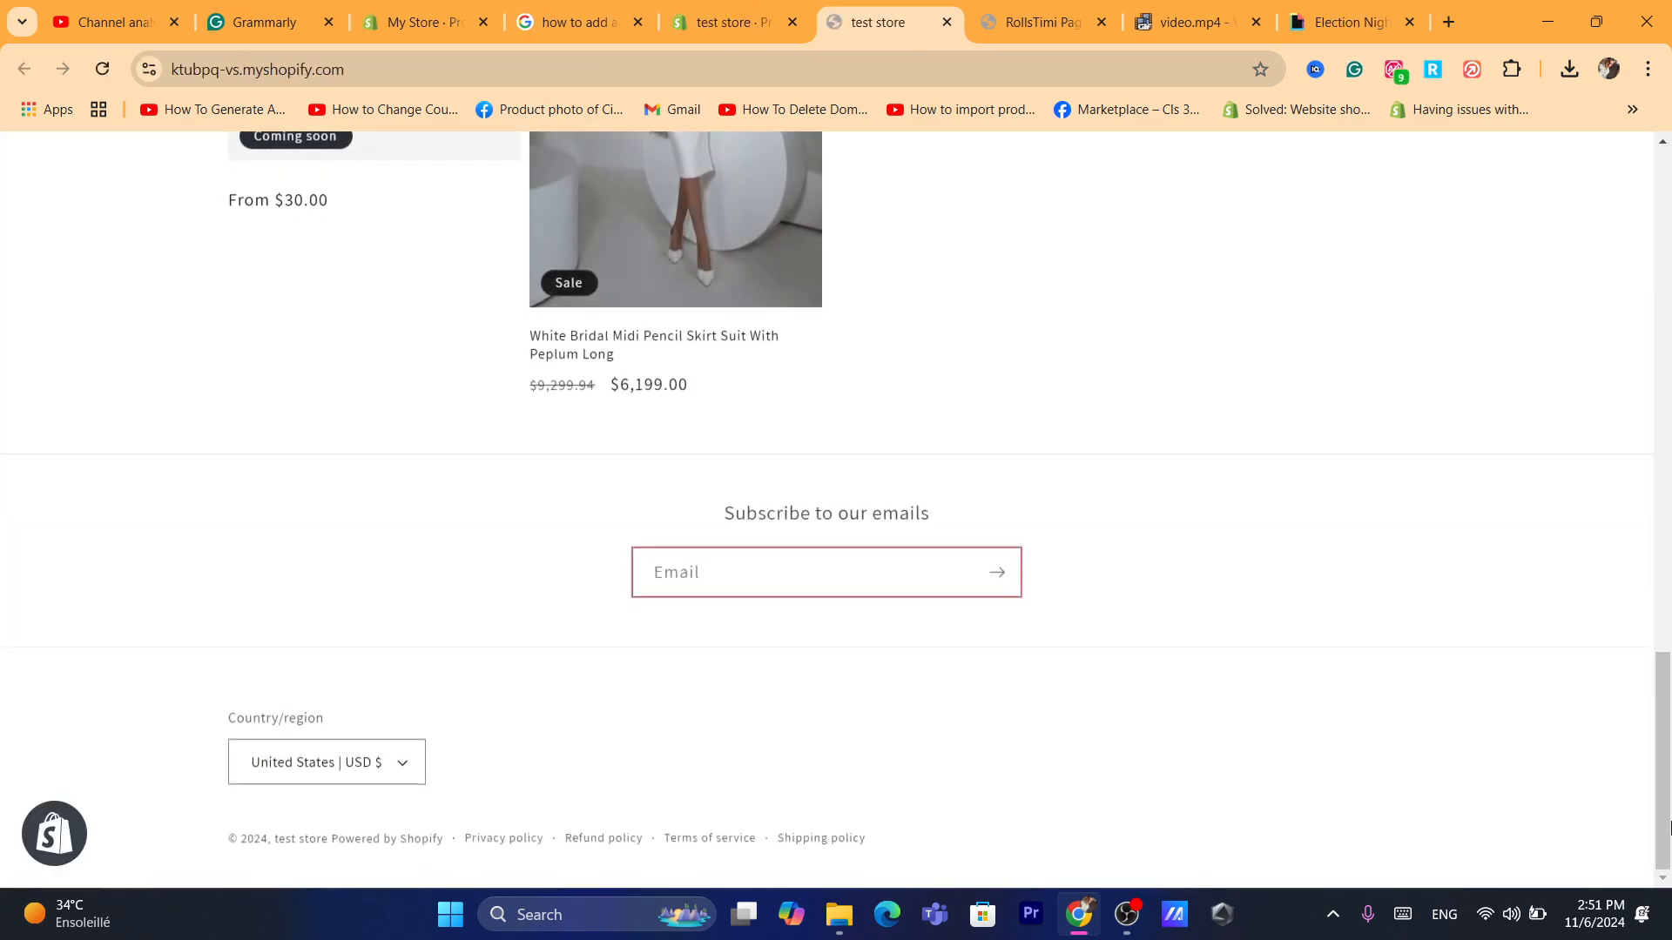
{"action": "scroll", "coordinate": [1659, 696], "scroll_direction": "up", "scroll_amount": 5}
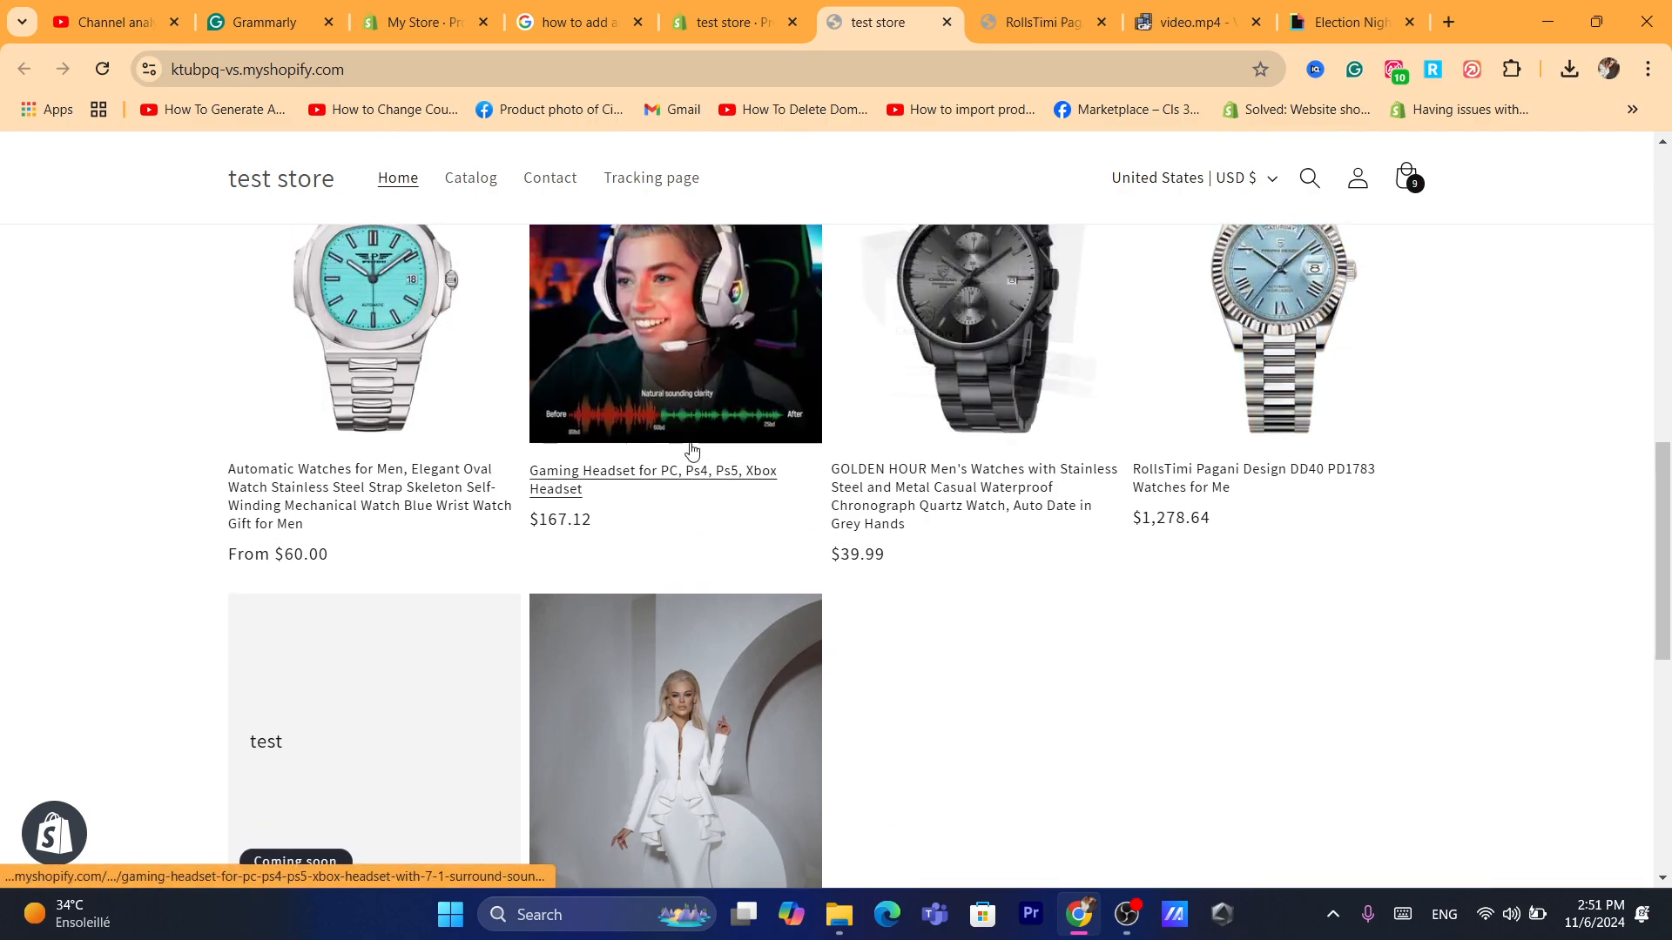
{"action": "left_click", "coordinate": [674, 348]}
{"action": "left_click_drag", "start_coordinate": [1668, 316], "coordinate": [1668, 774]}
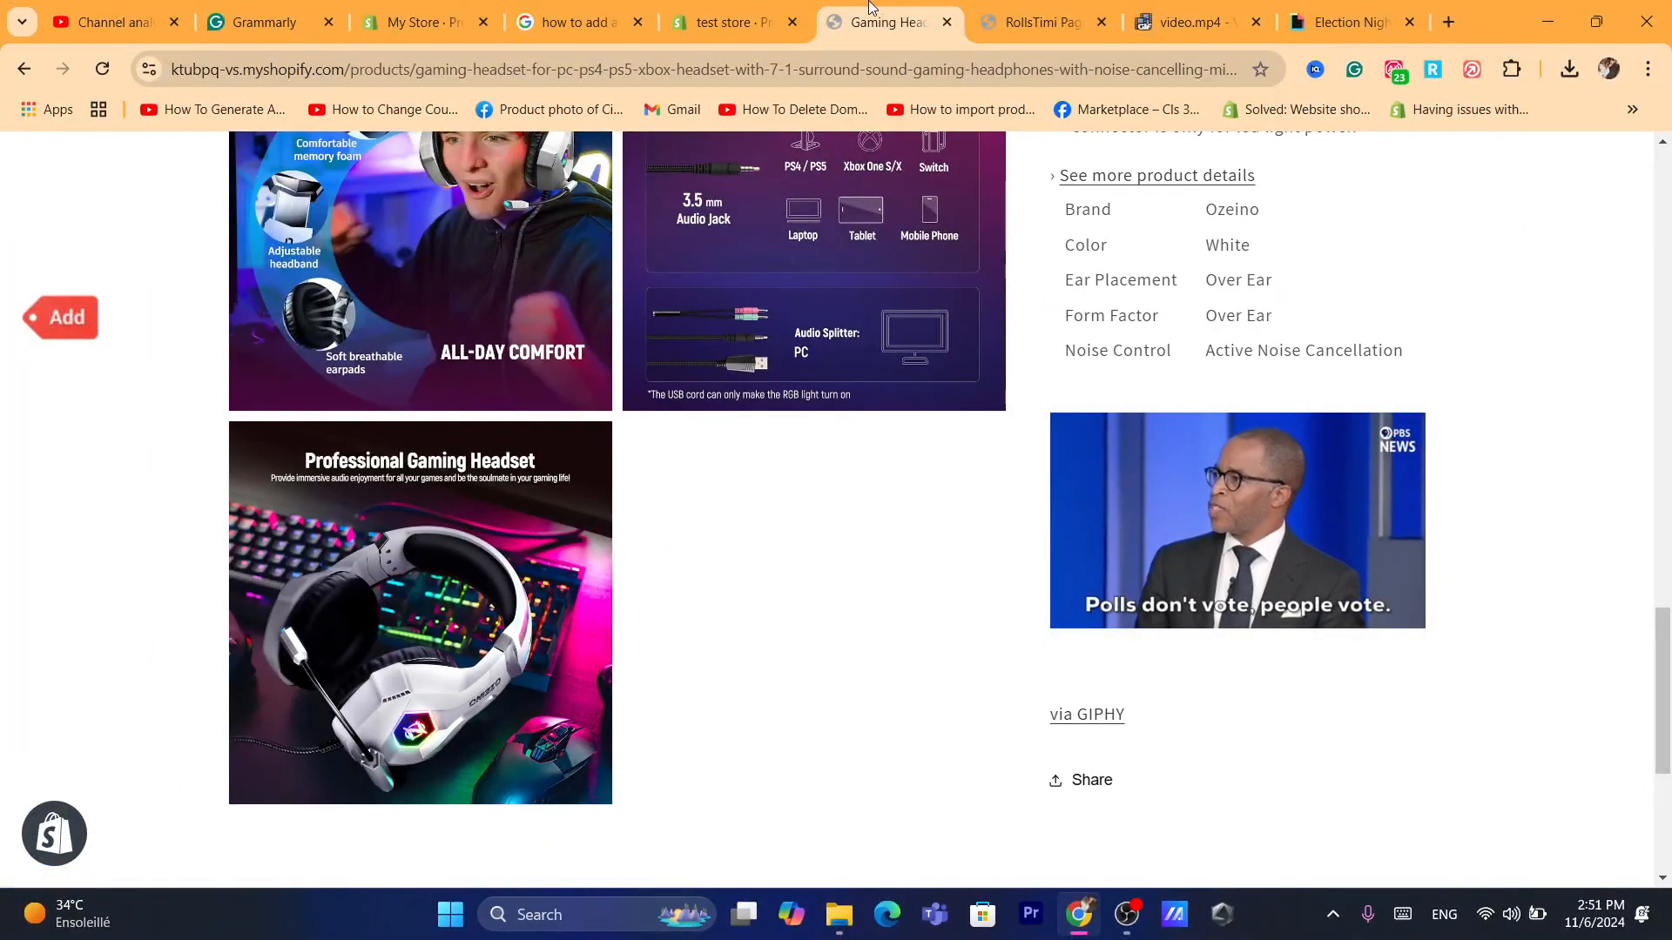
Switch back to the Gaming Headset product's edit page in the Shopify admin
{"action": "left_click", "coordinate": [734, 22]}
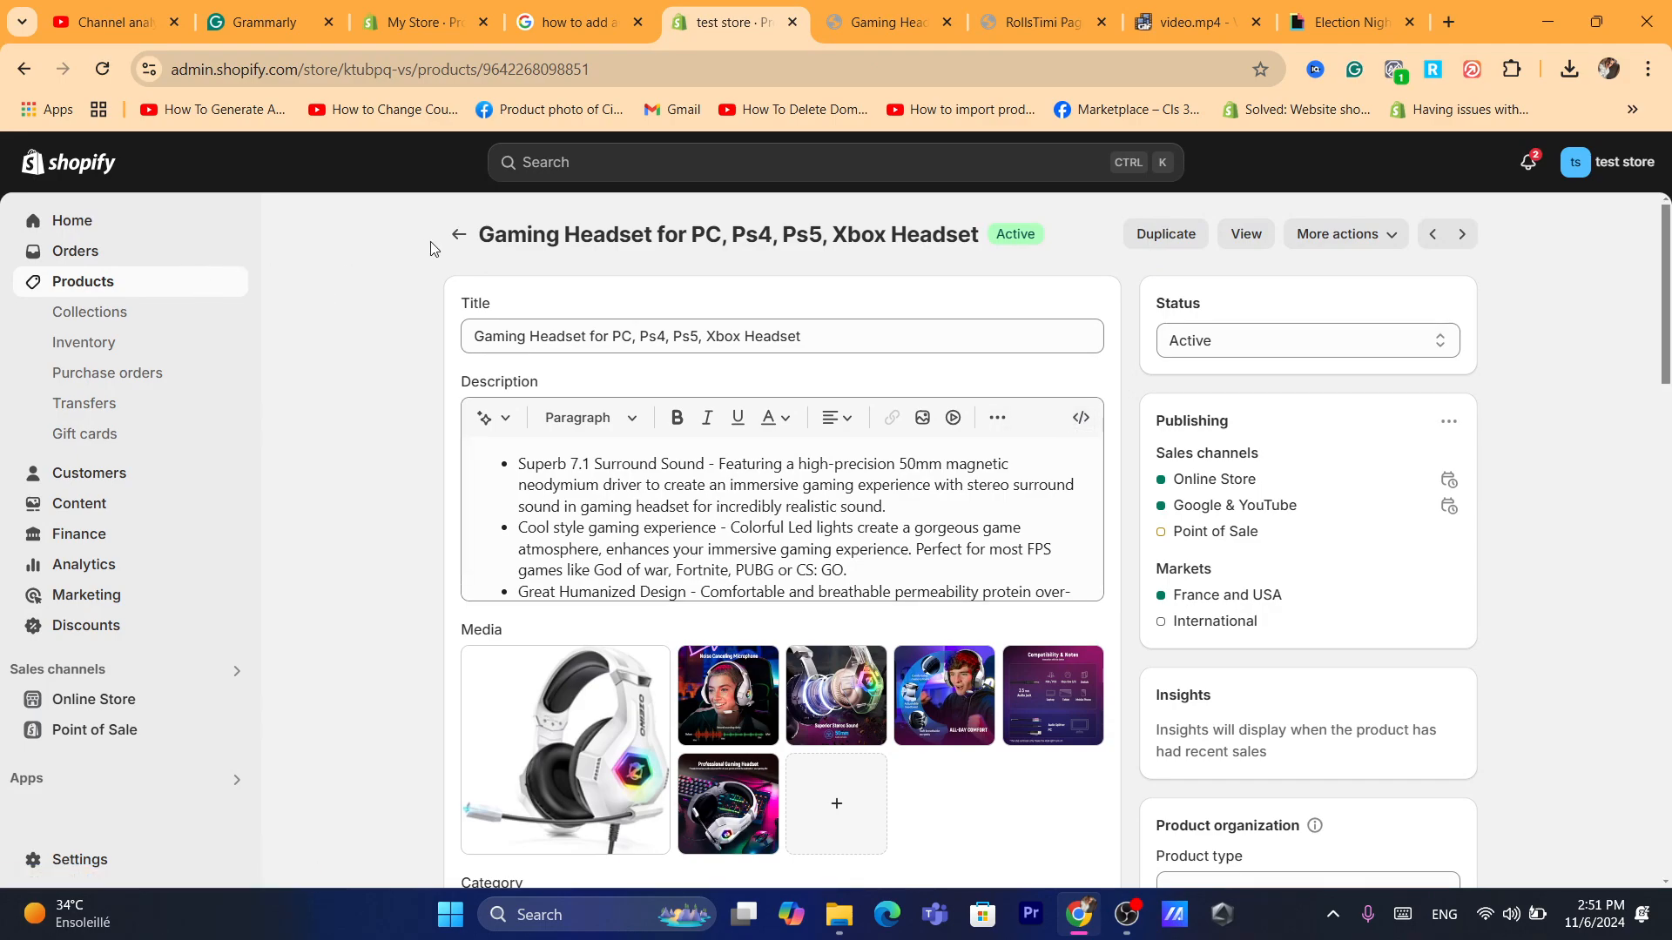
{"action": "scroll", "coordinate": [1669, 362], "scroll_direction": "down", "scroll_amount": 7}
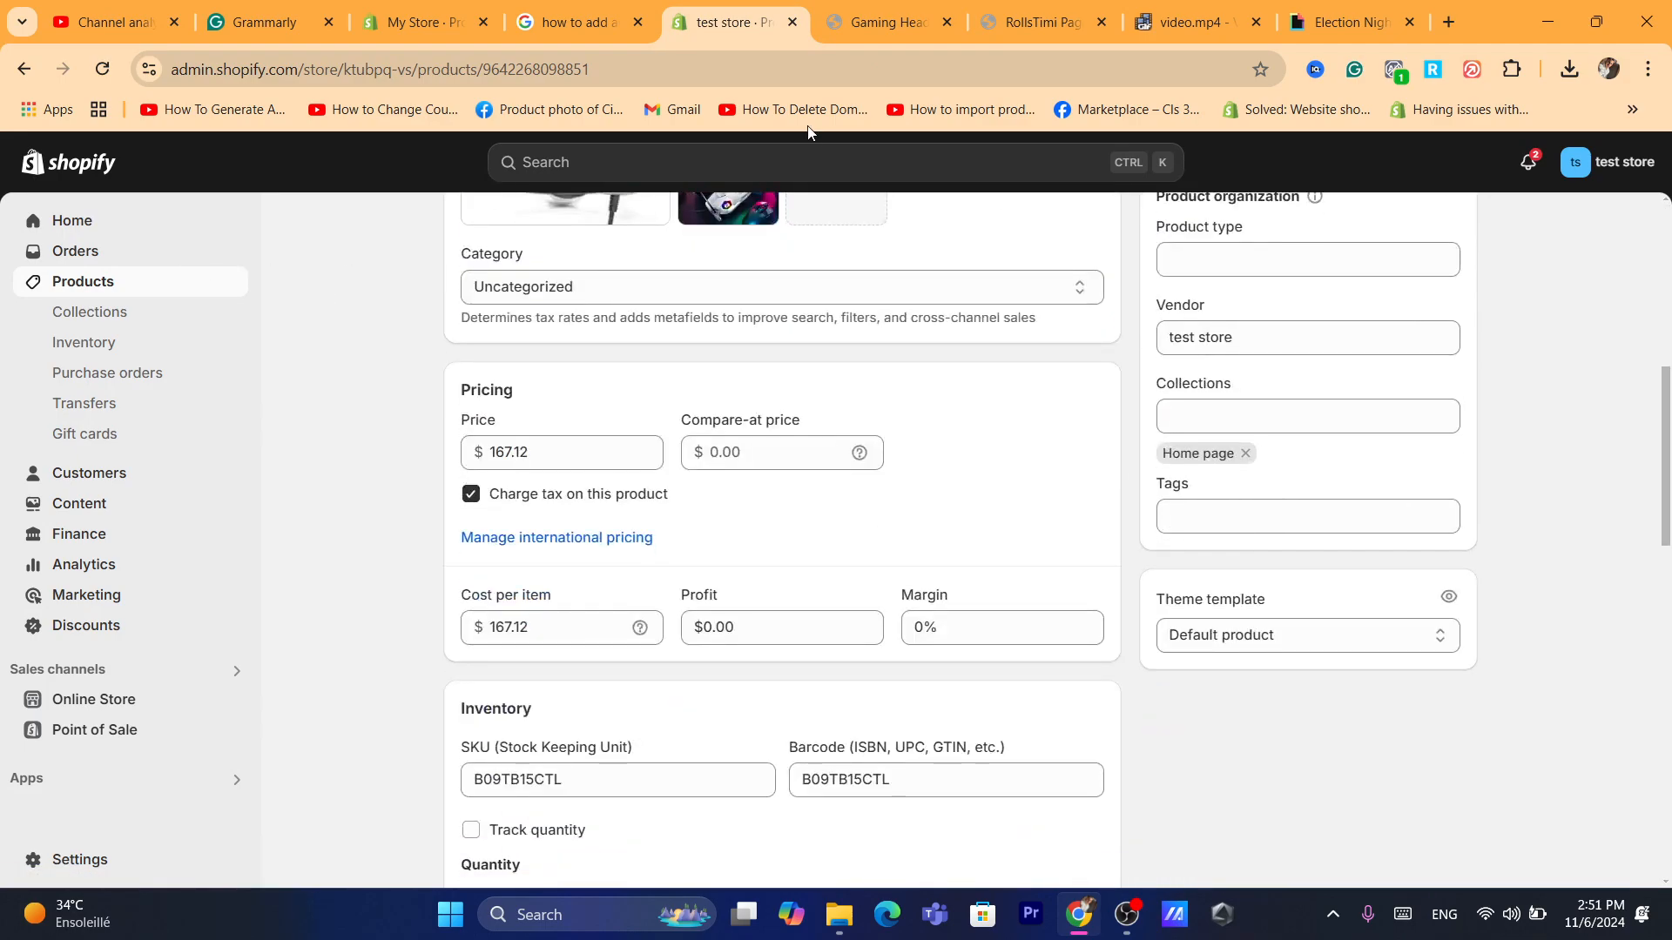
{"action": "left_click", "coordinate": [781, 83]}
{"action": "type", "text": "s"}
{"action": "left_click", "coordinate": [439, 767]}
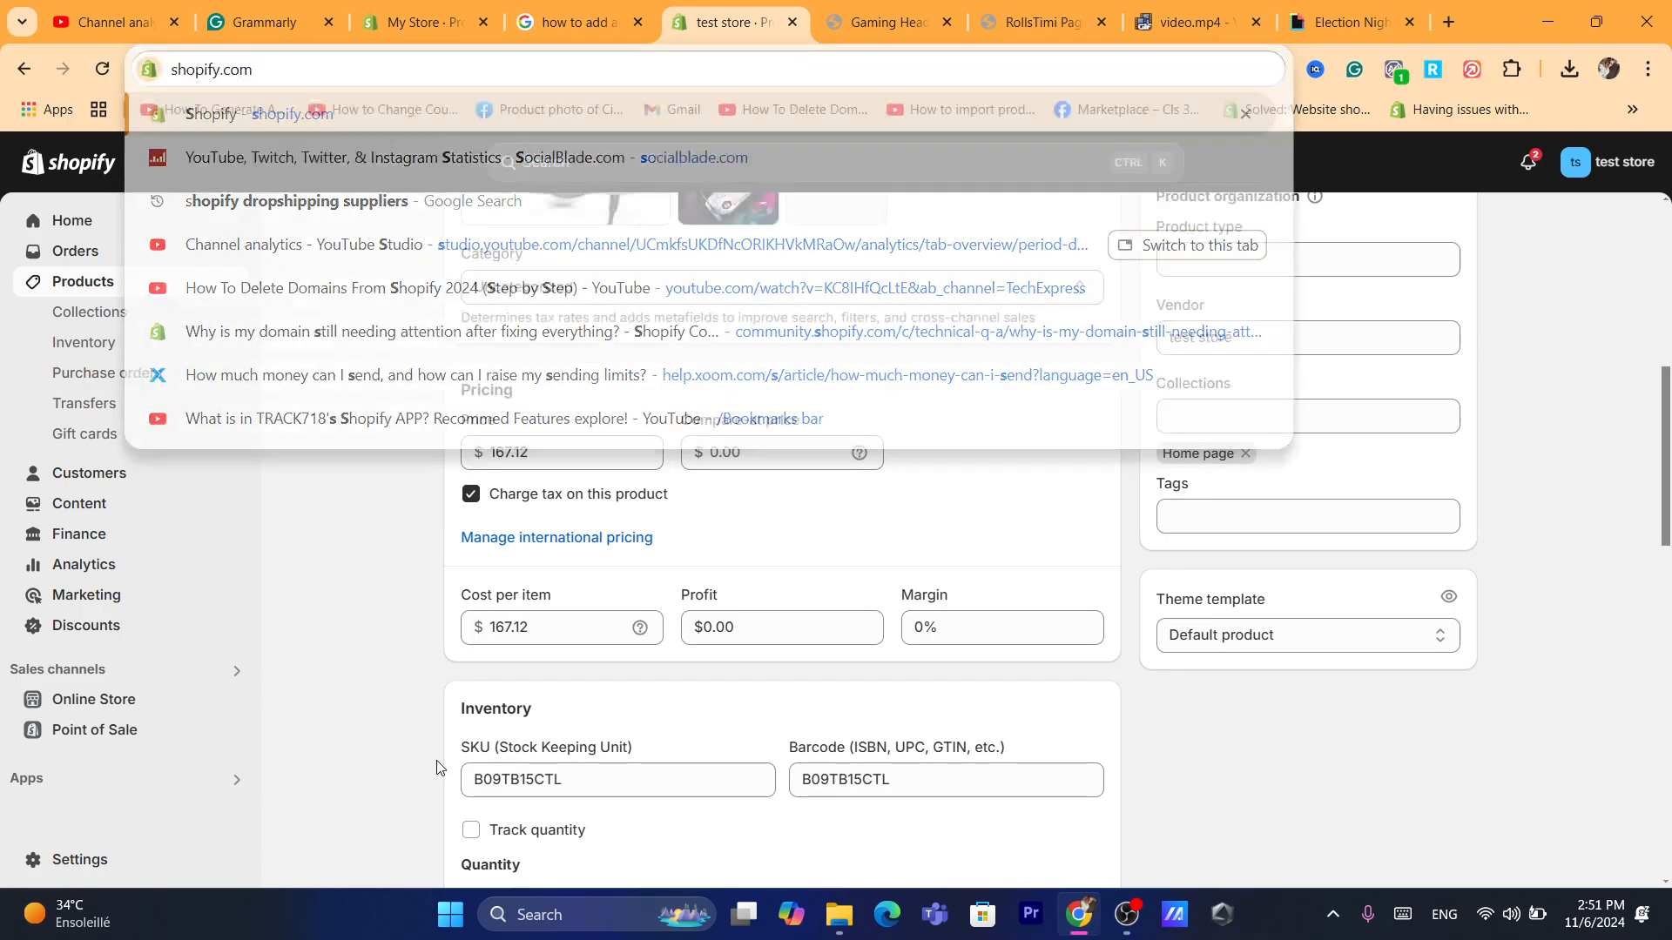
Upload the video file from the desktop as new media for the Gaming Headset product
{"action": "left_click_drag", "start_coordinate": [1669, 435], "coordinate": [1640, 294]}
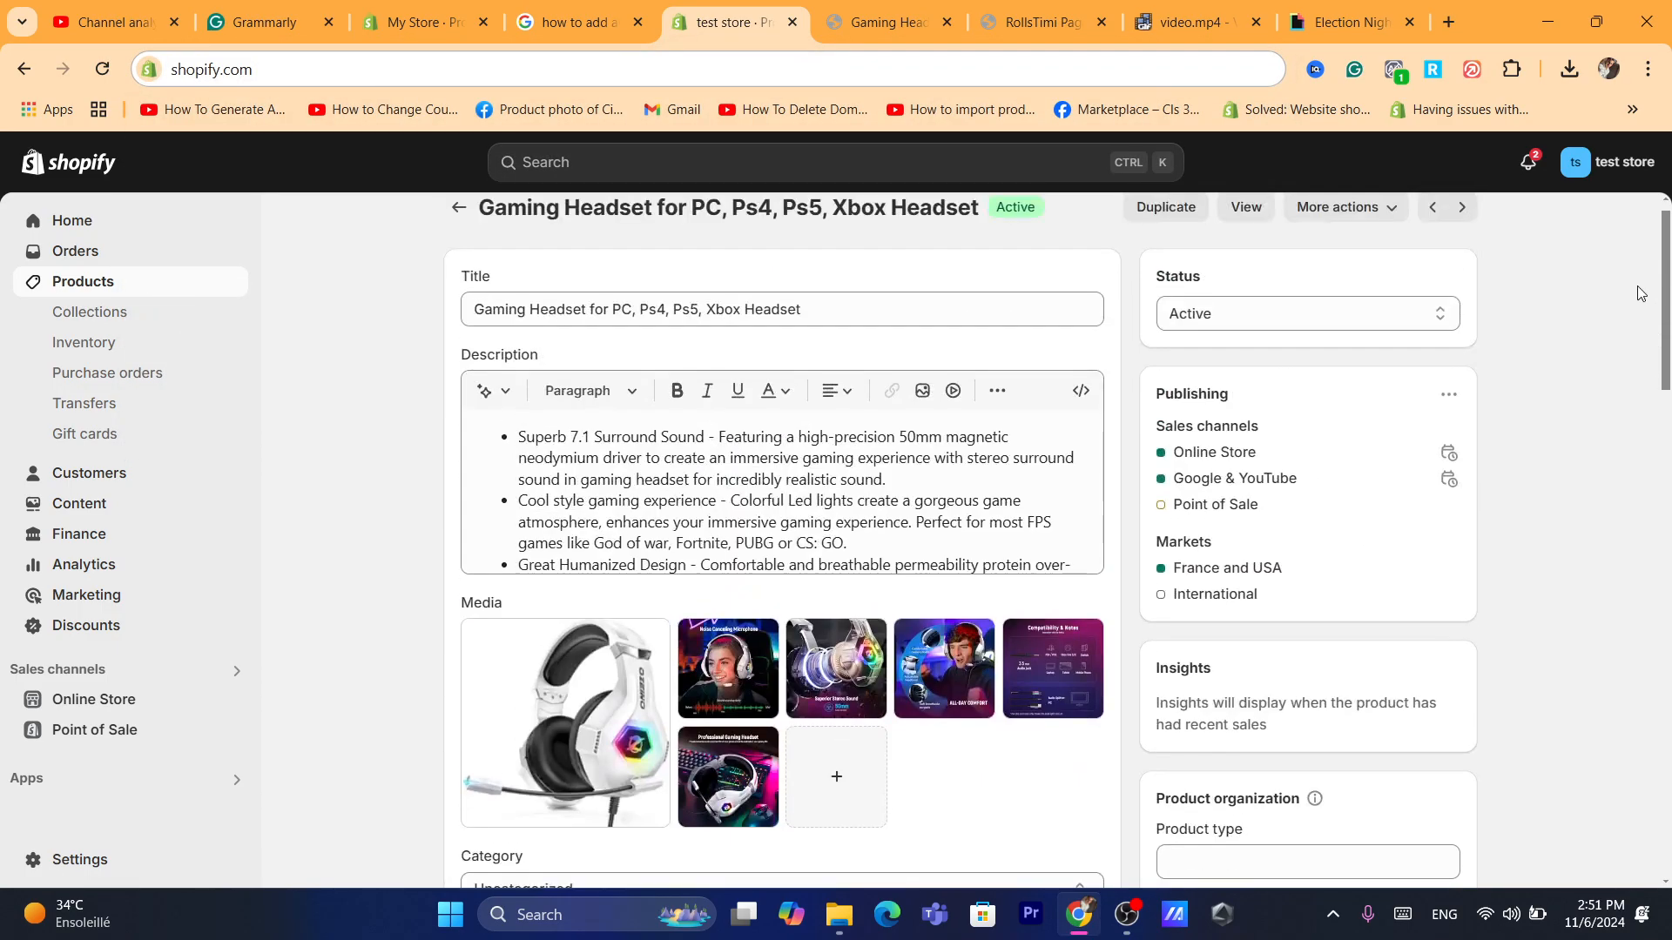
{"action": "scroll", "coordinate": [624, 579], "scroll_direction": "down", "scroll_amount": 3}
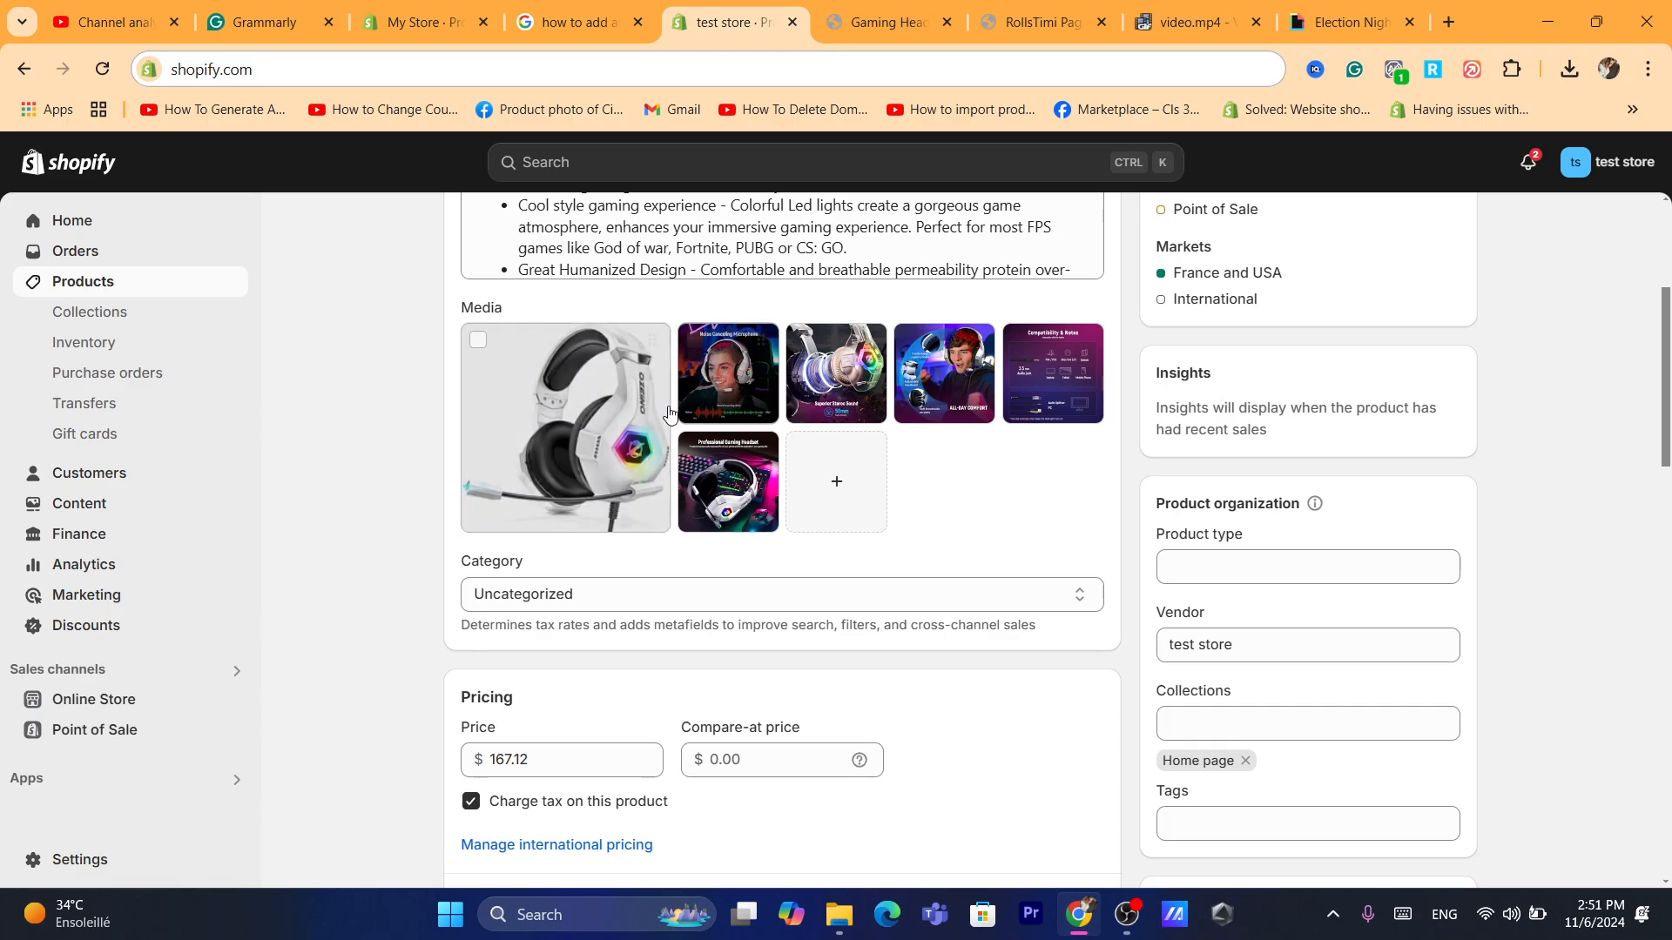
{"action": "left_click", "coordinate": [836, 481]}
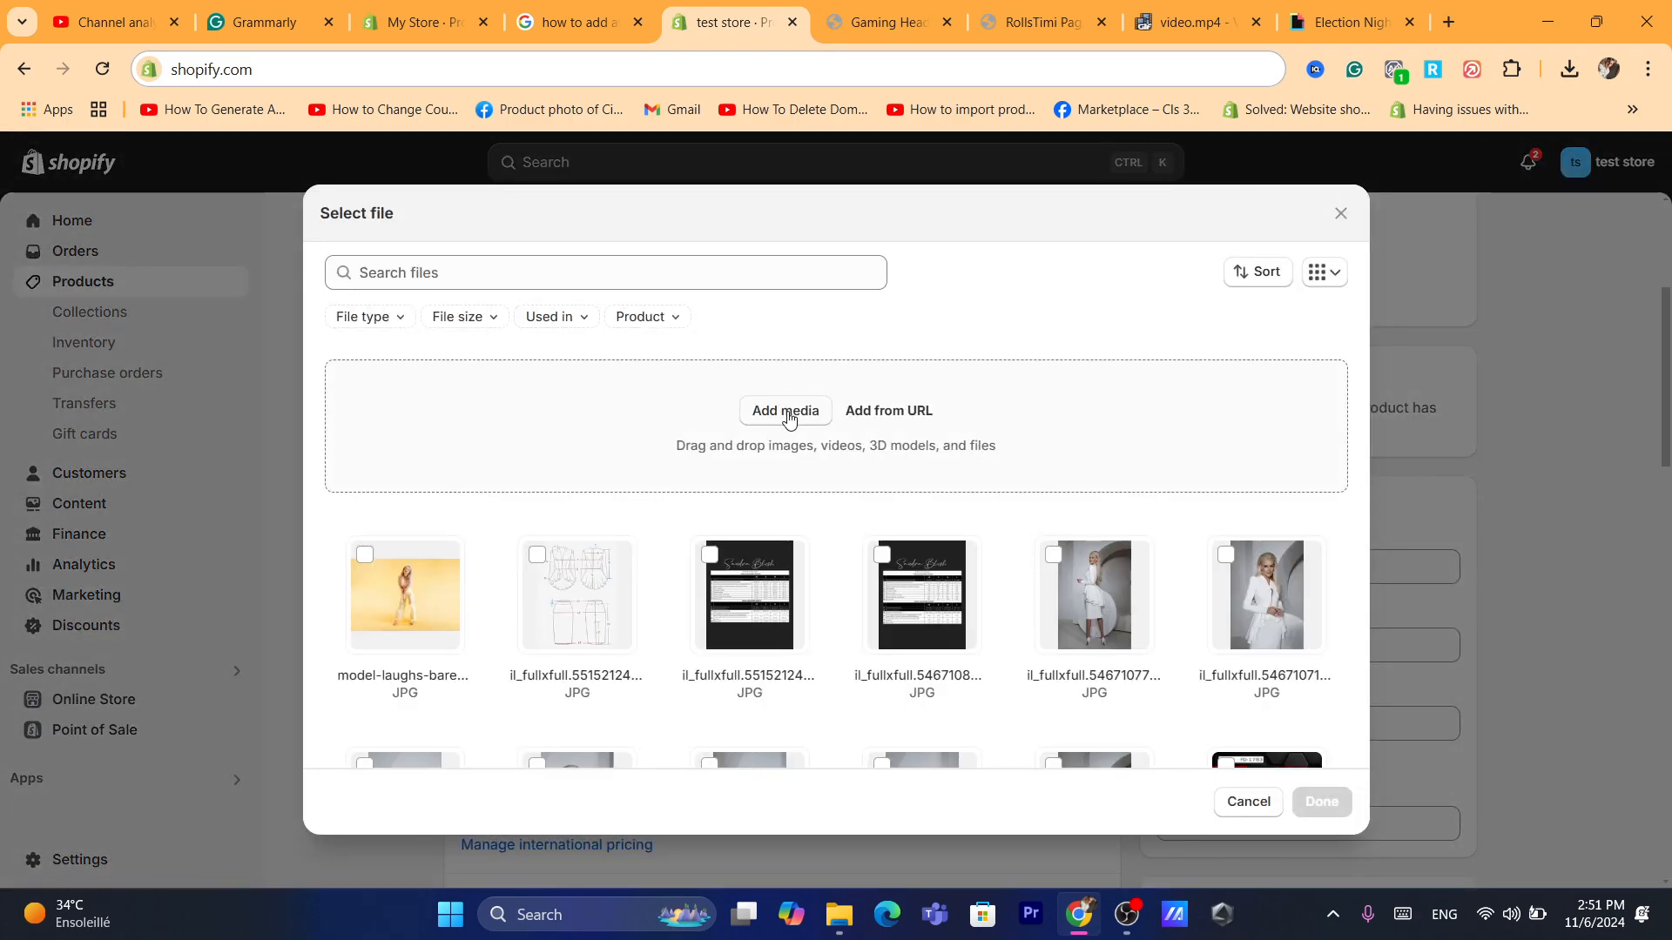
{"action": "left_click", "coordinate": [787, 412]}
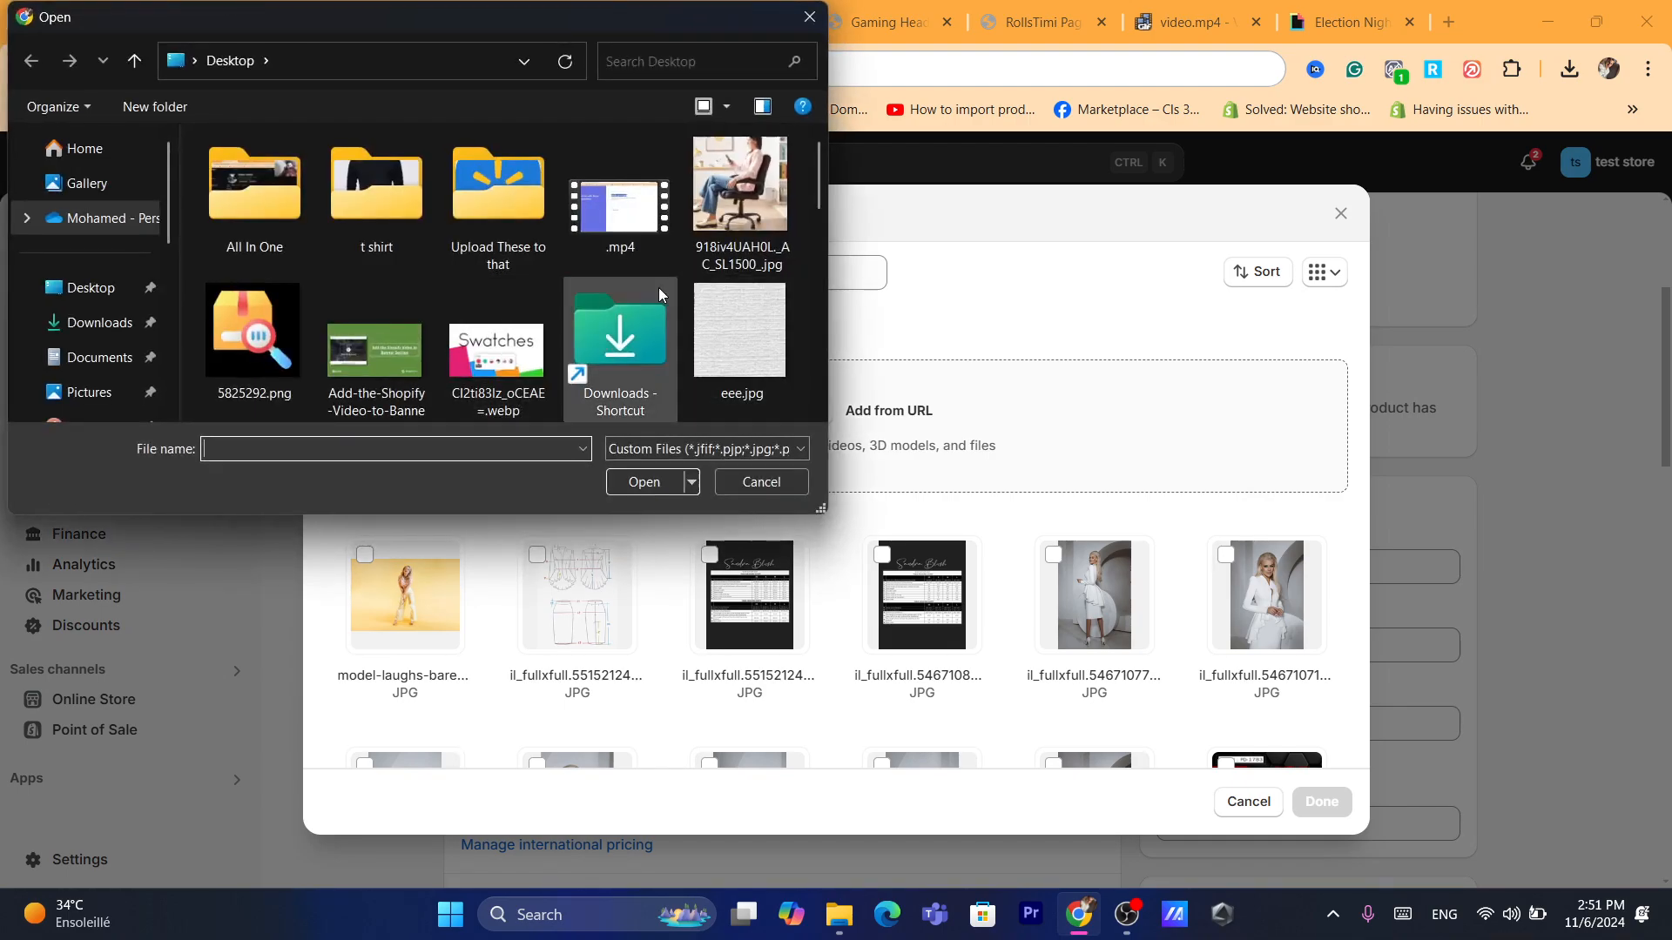
{"action": "left_click_drag", "start_coordinate": [817, 180], "coordinate": [822, 385]}
{"action": "double_click", "coordinate": [253, 370]}
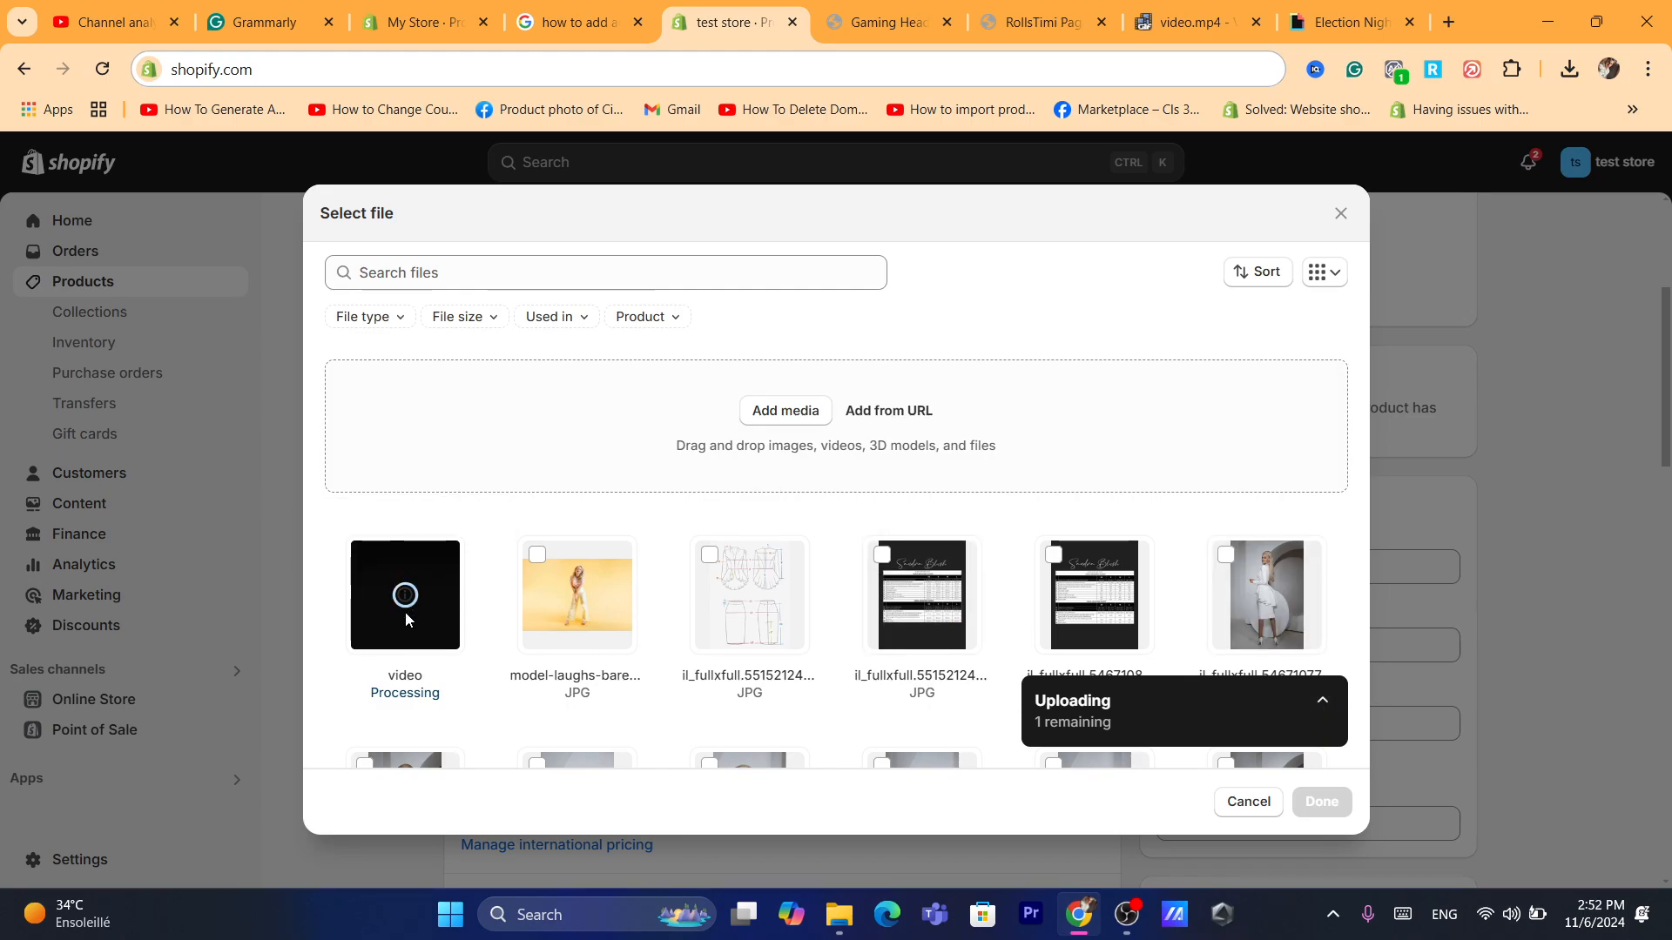
Select the uploaded MP4 named video and add it to the Gaming Headset's media
{"action": "mouse_move", "coordinate": [407, 597]}
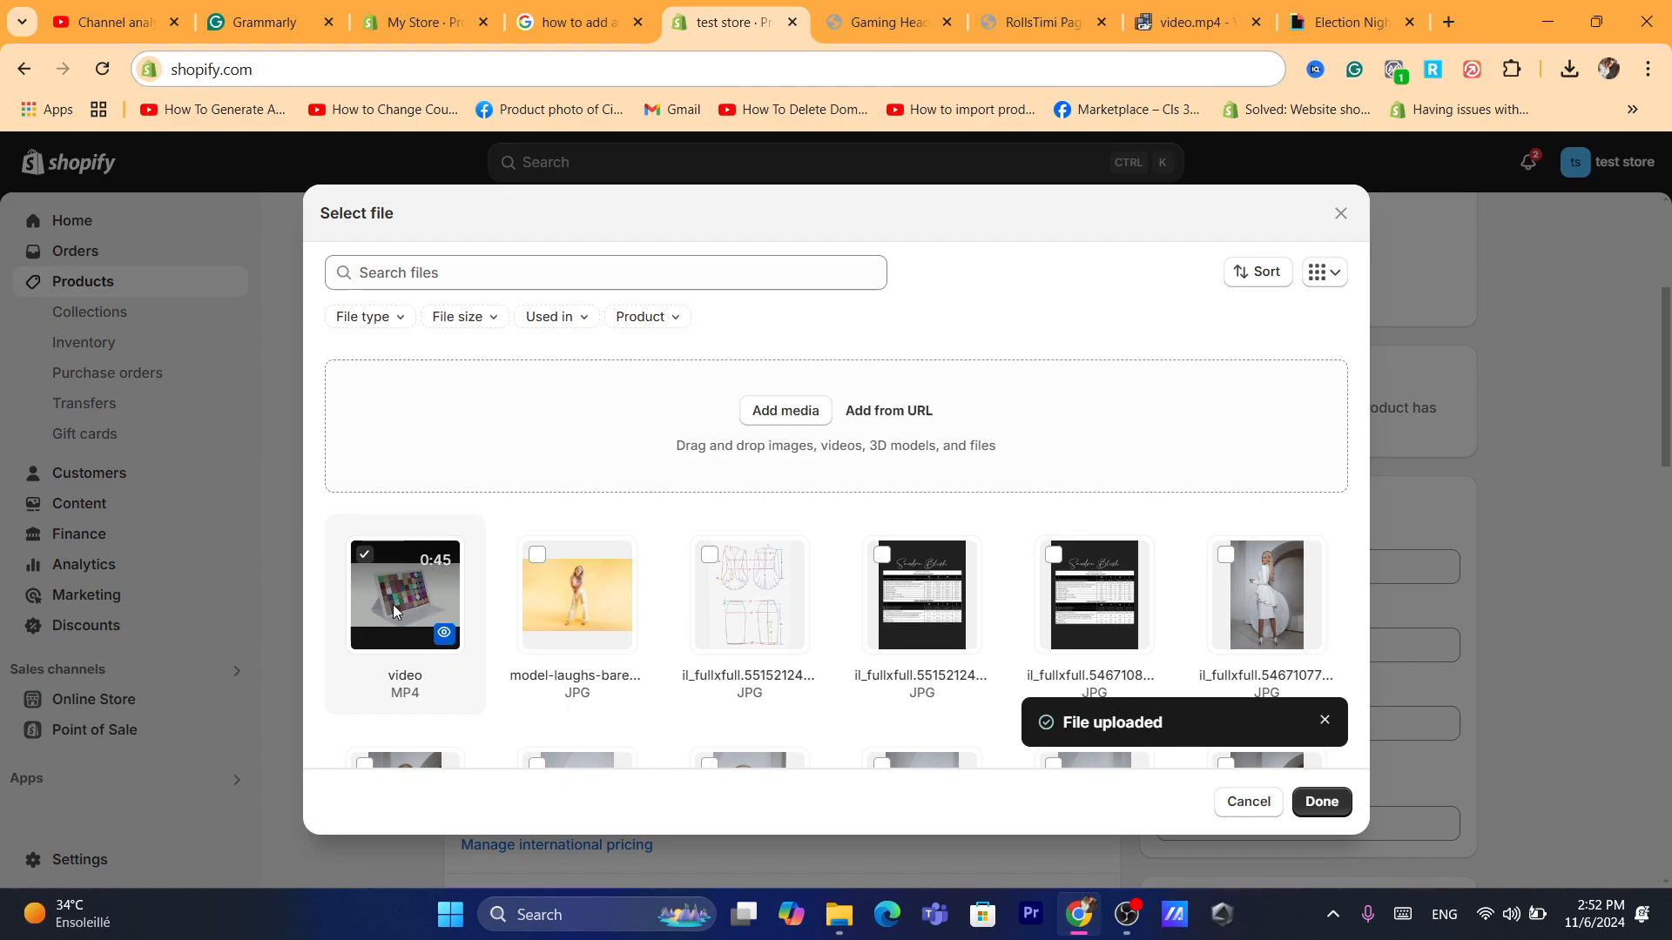
{"action": "left_click", "coordinate": [393, 605]}
{"action": "left_click", "coordinate": [392, 606]}
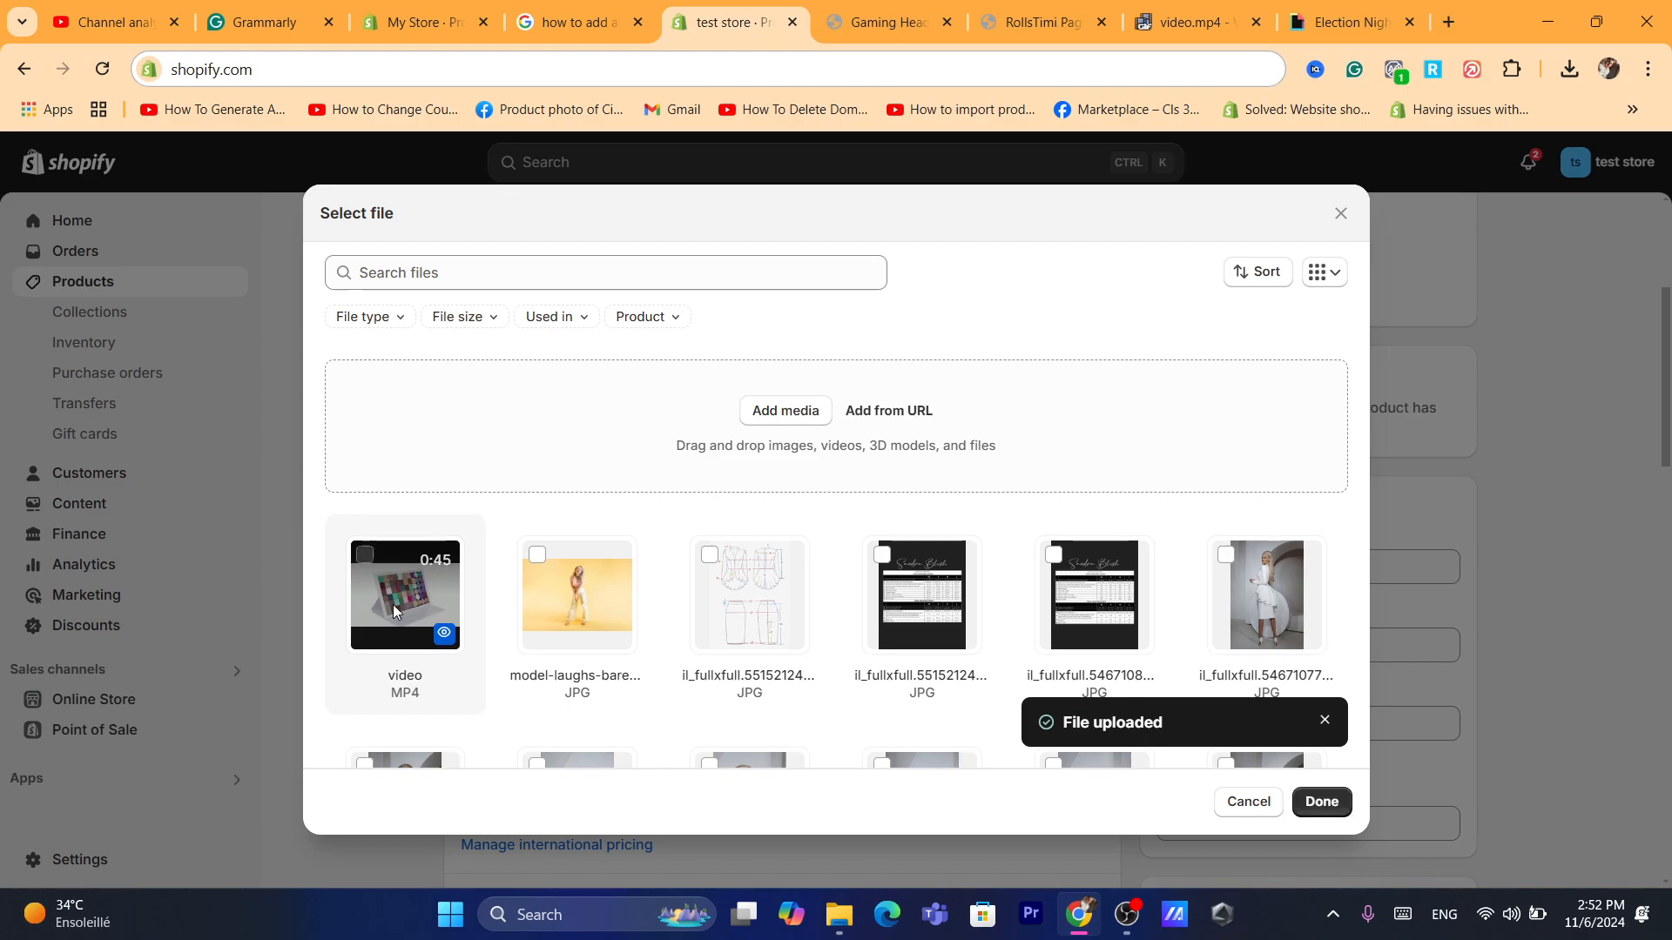
{"action": "left_click", "coordinate": [1319, 806]}
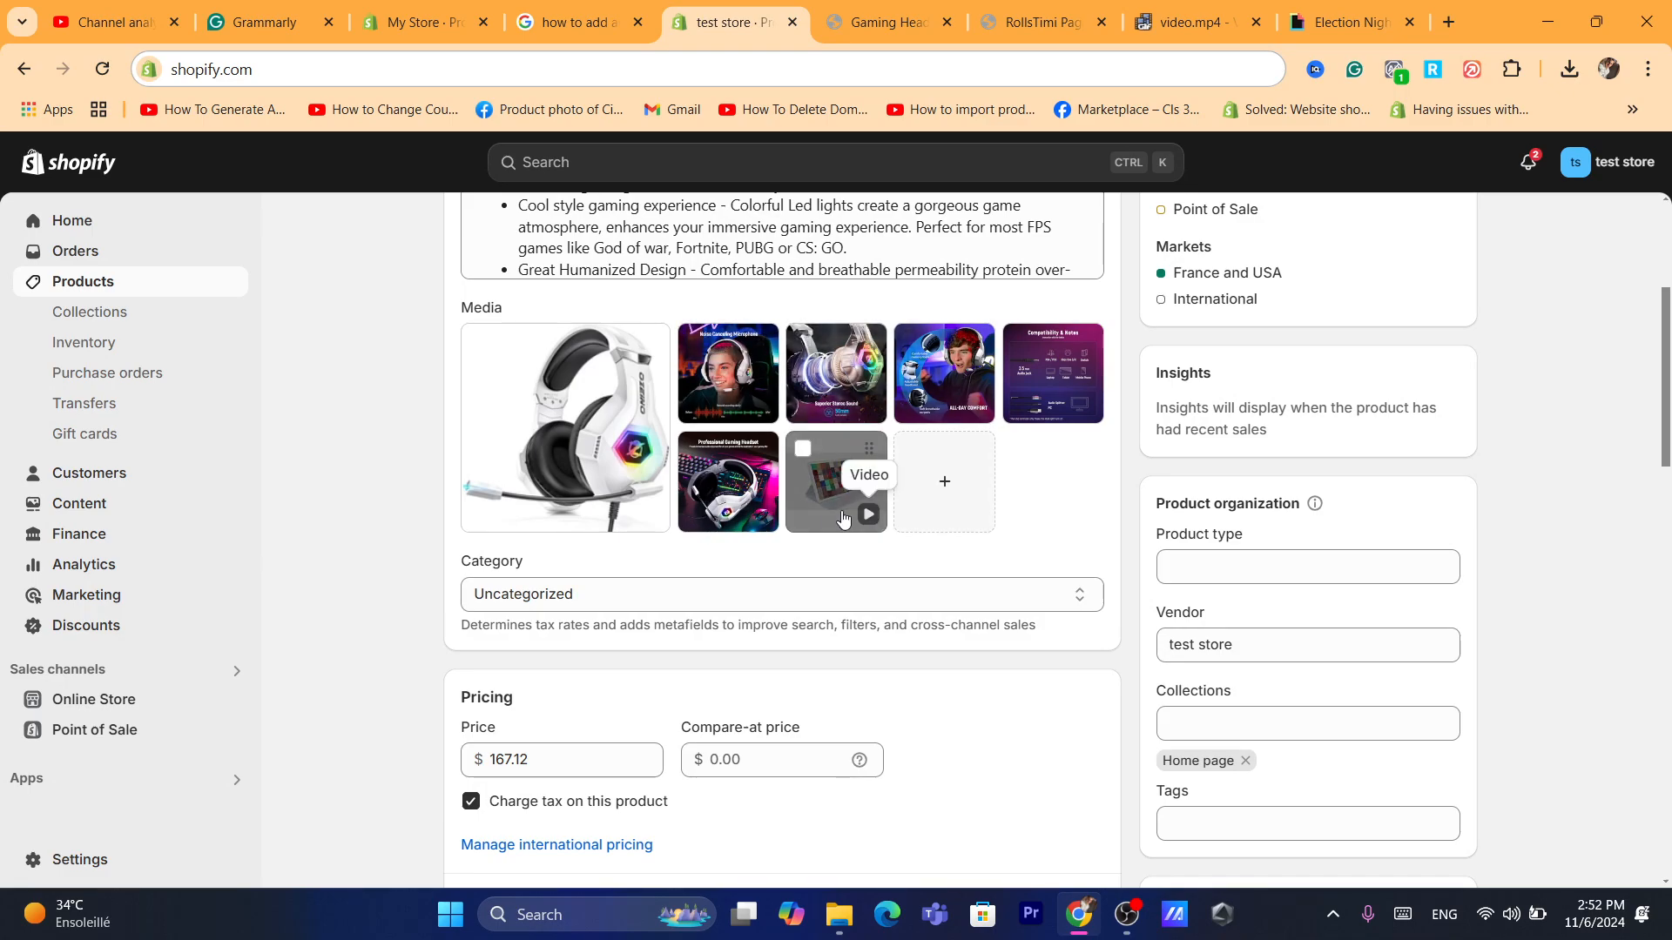
Open the new video in the product's media, play it and return to the product list
{"action": "left_click", "coordinate": [867, 515]}
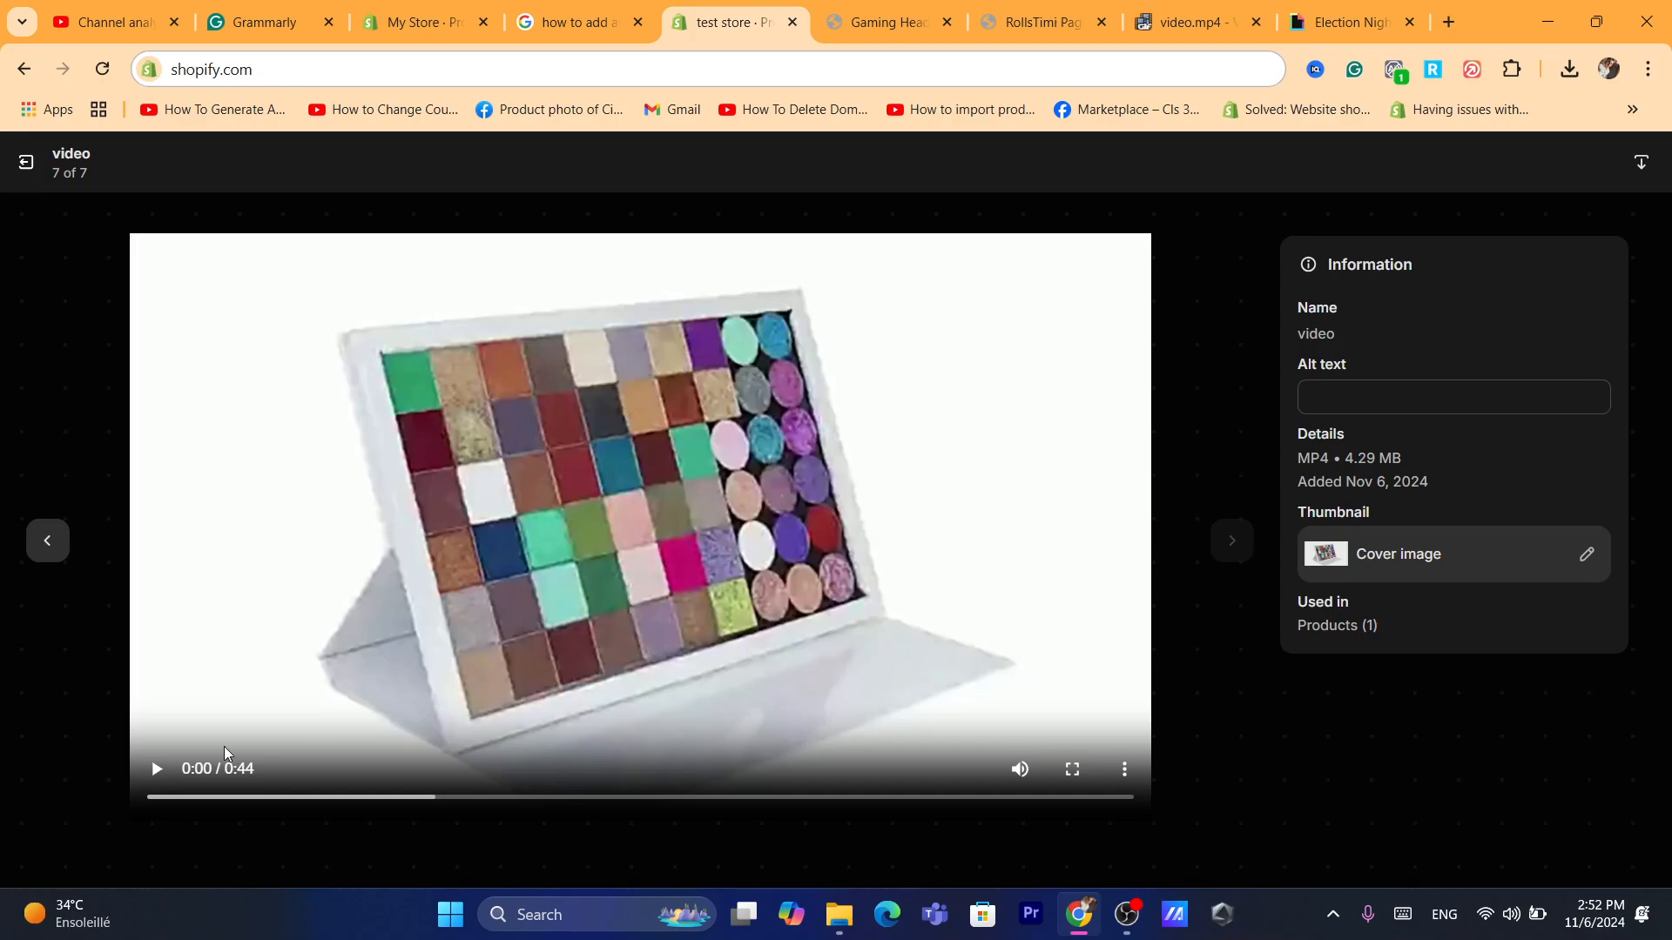
{"action": "left_click", "coordinate": [162, 770]}
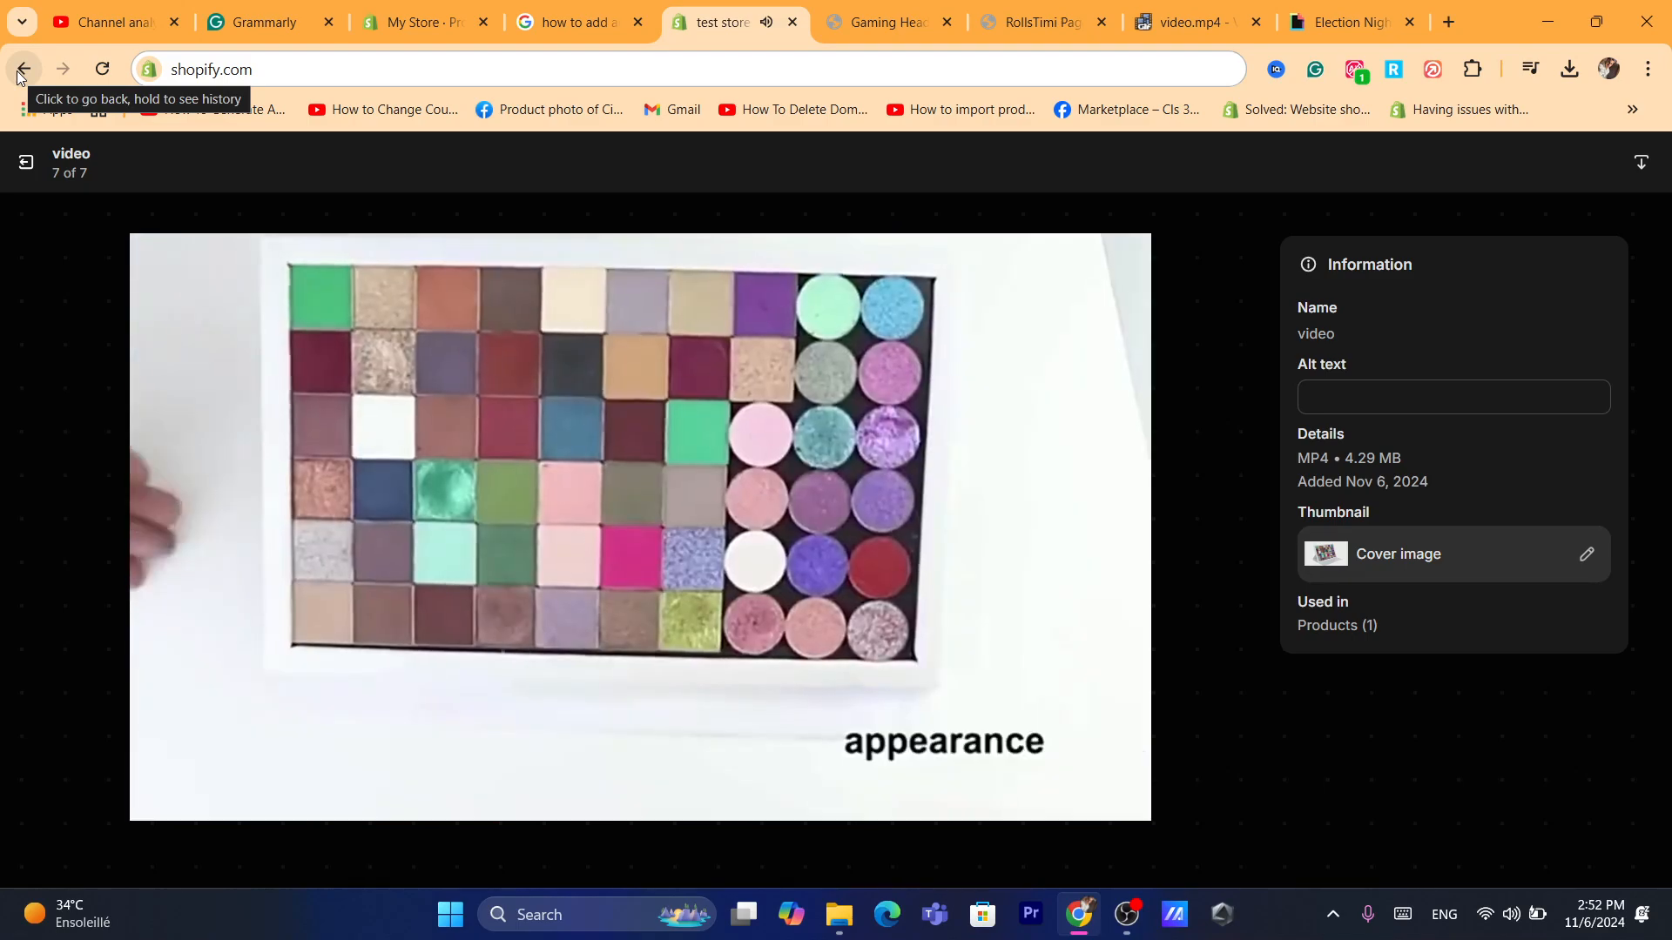
{"action": "left_click", "coordinate": [20, 74]}
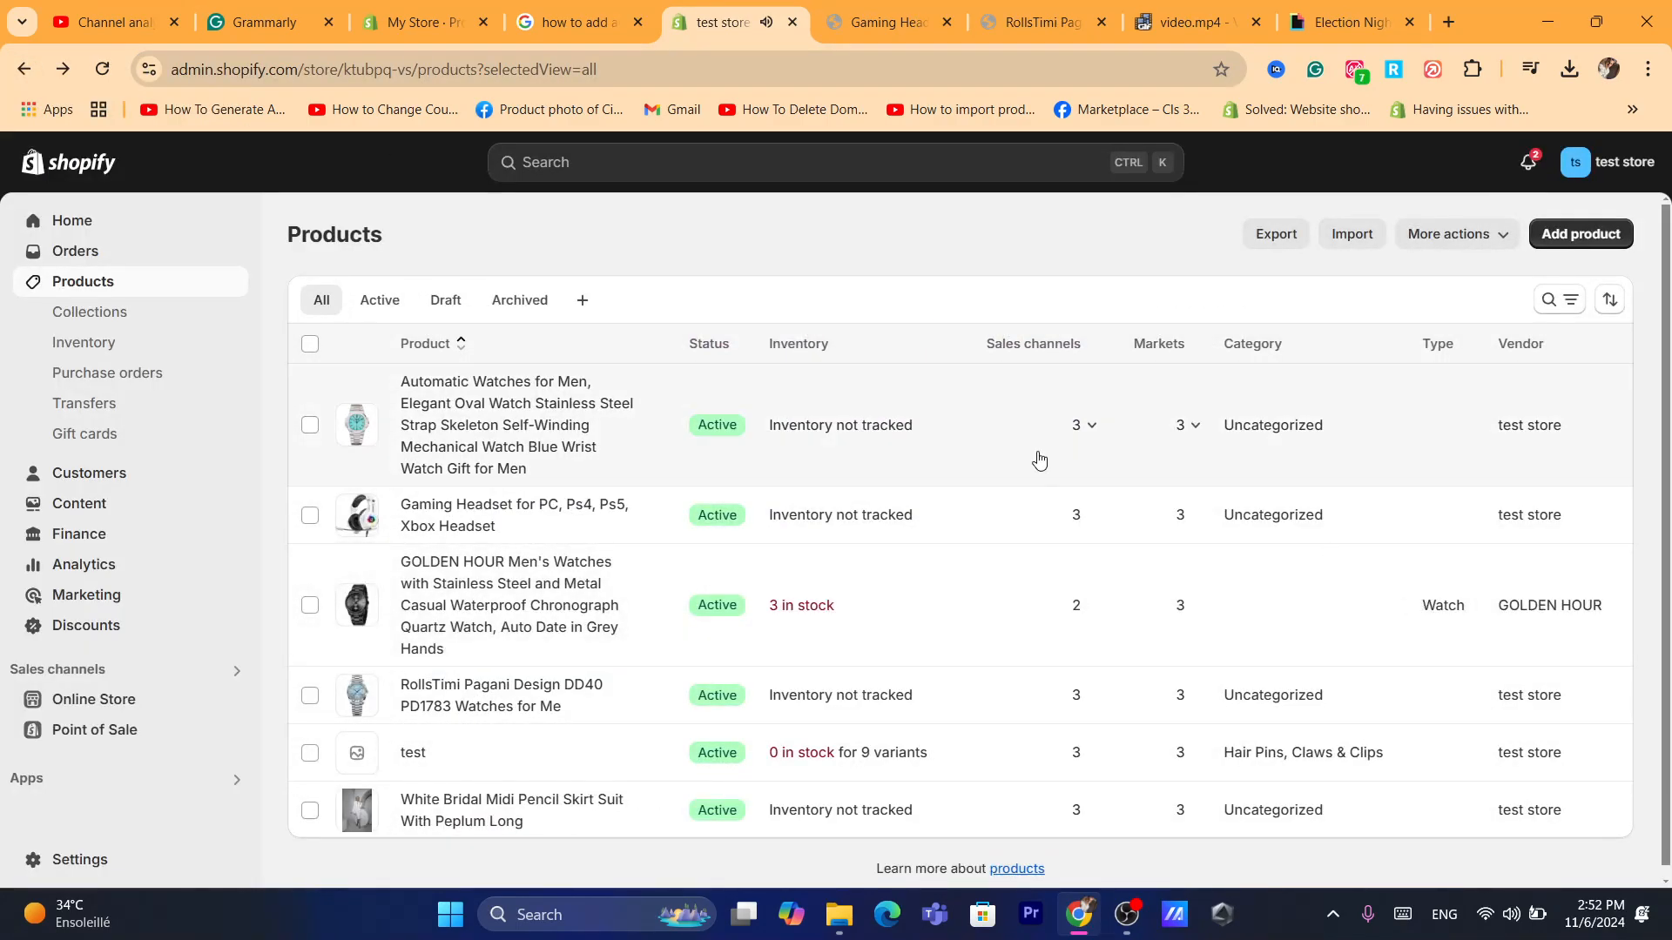
{"action": "left_click_drag", "start_coordinate": [1670, 404], "coordinate": [1670, 427]}
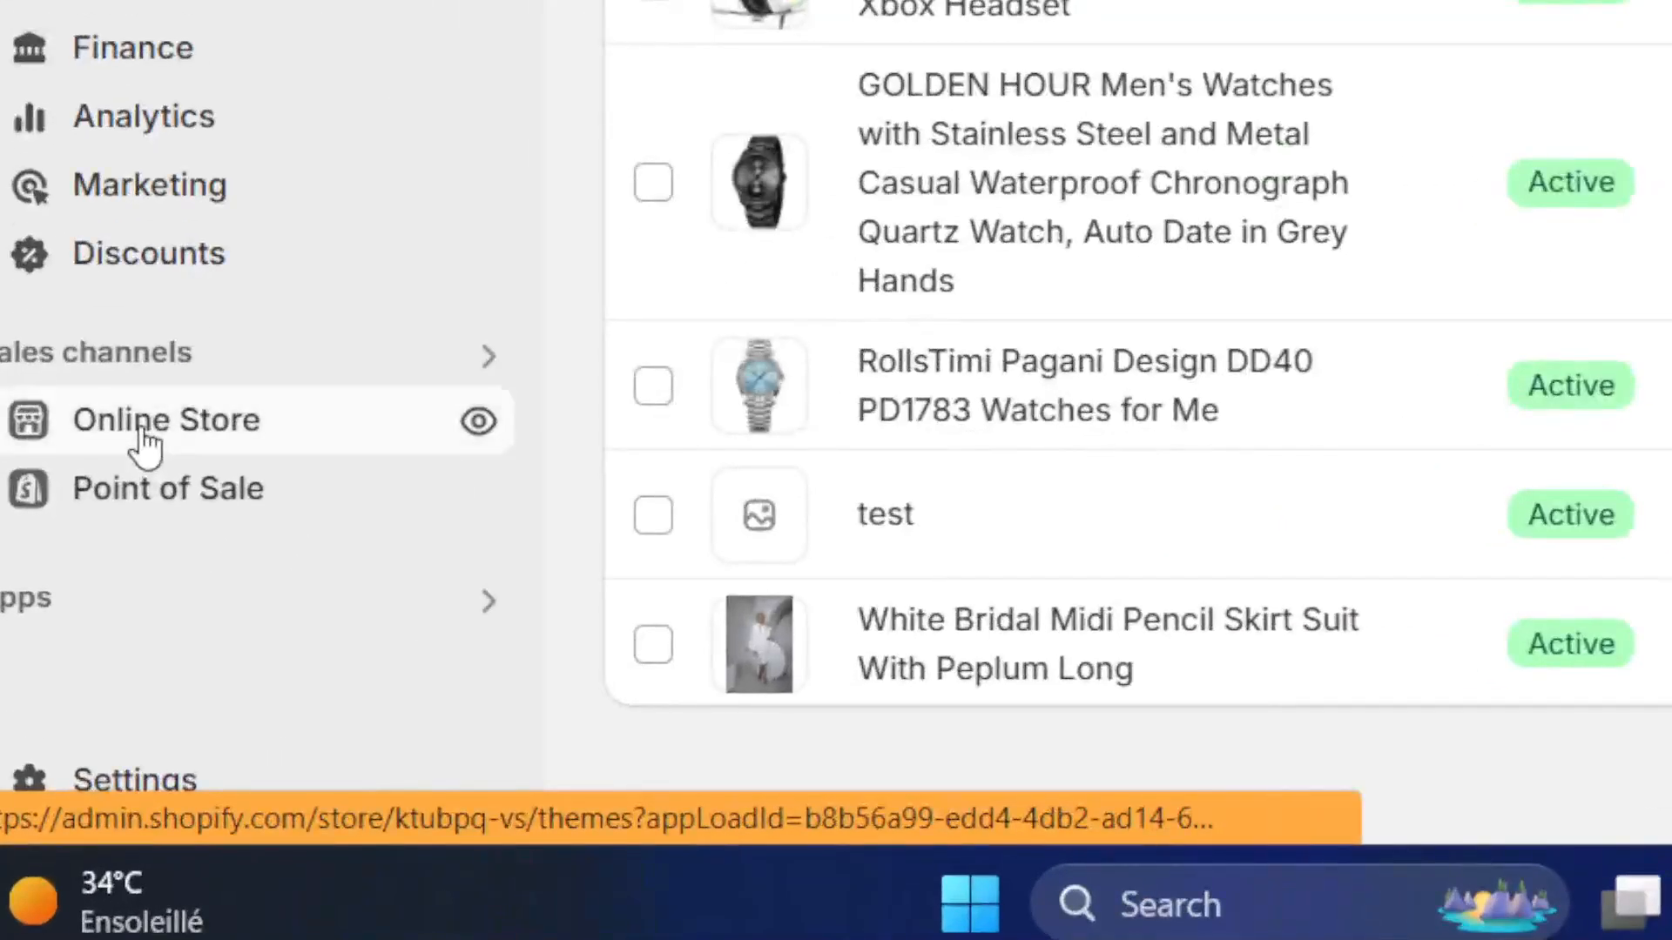
Customize the store's current Dawn theme and open its Default product template
{"action": "left_click", "coordinate": [83, 707]}
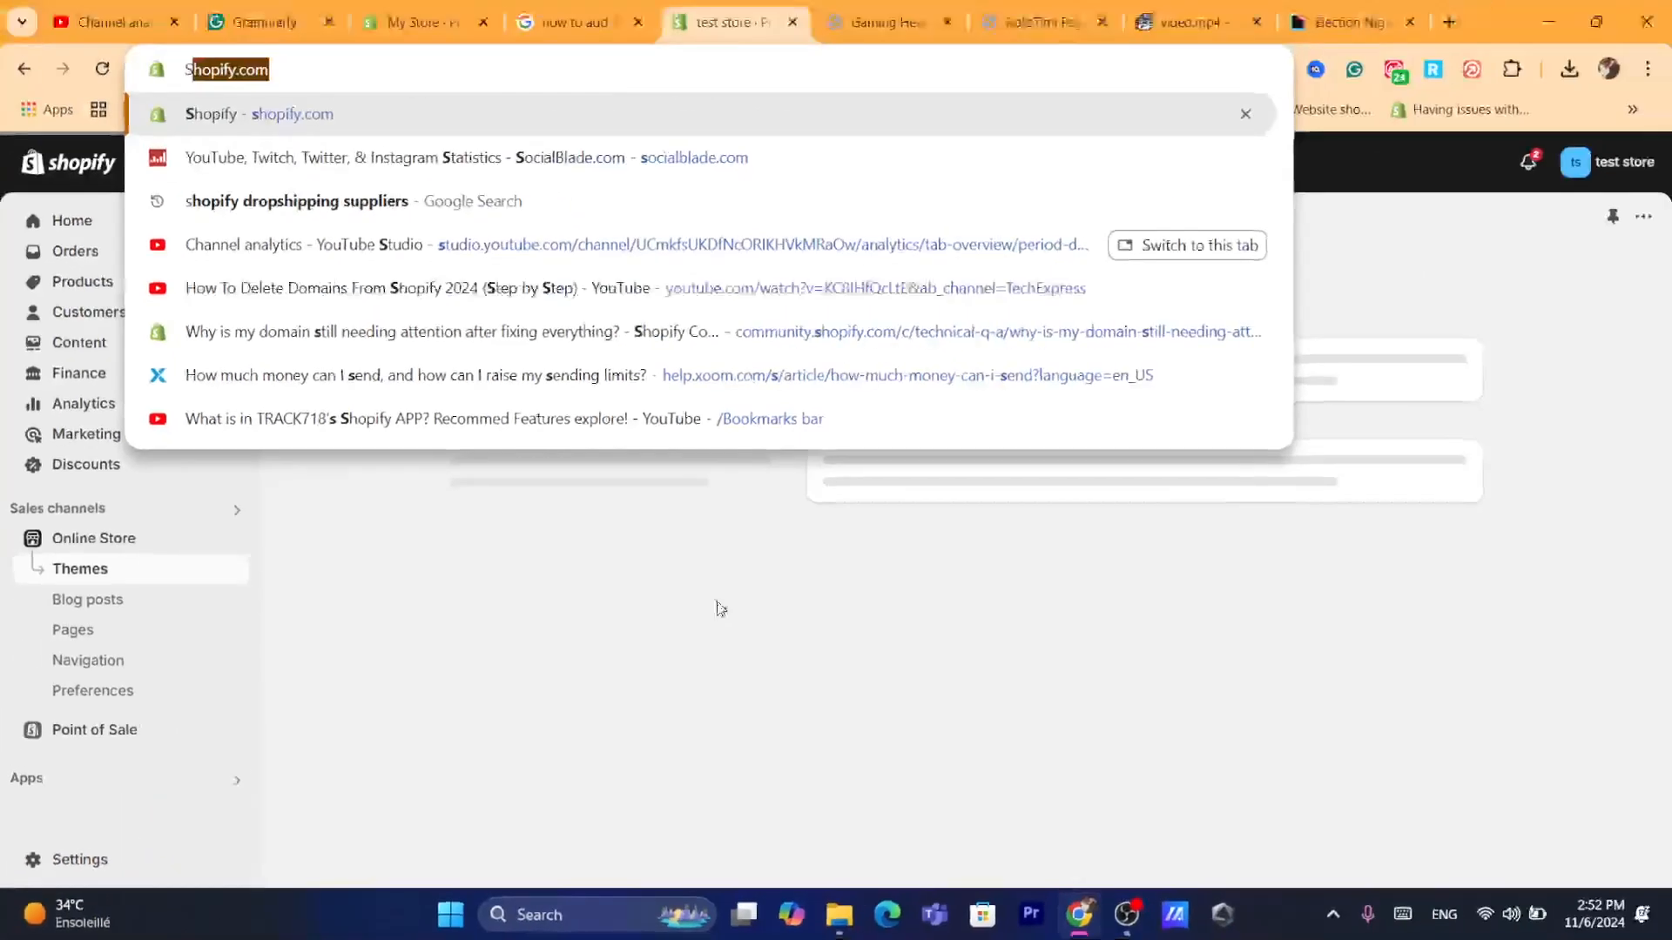
{"action": "left_click", "coordinate": [717, 602]}
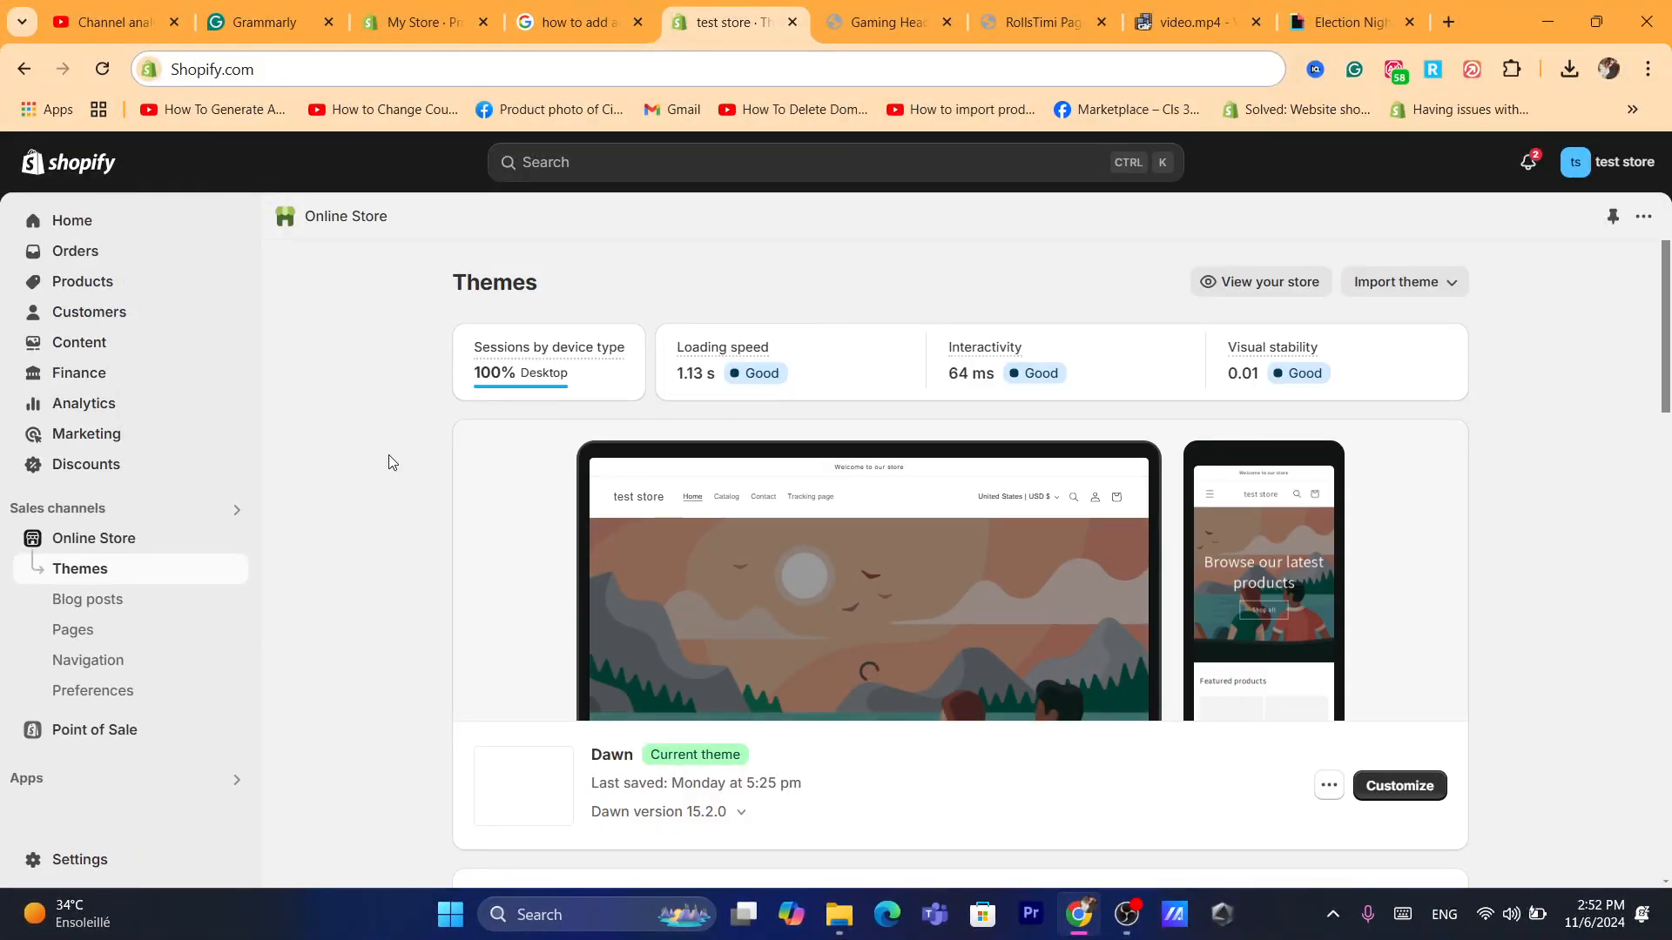
{"action": "left_click", "coordinate": [1396, 793]}
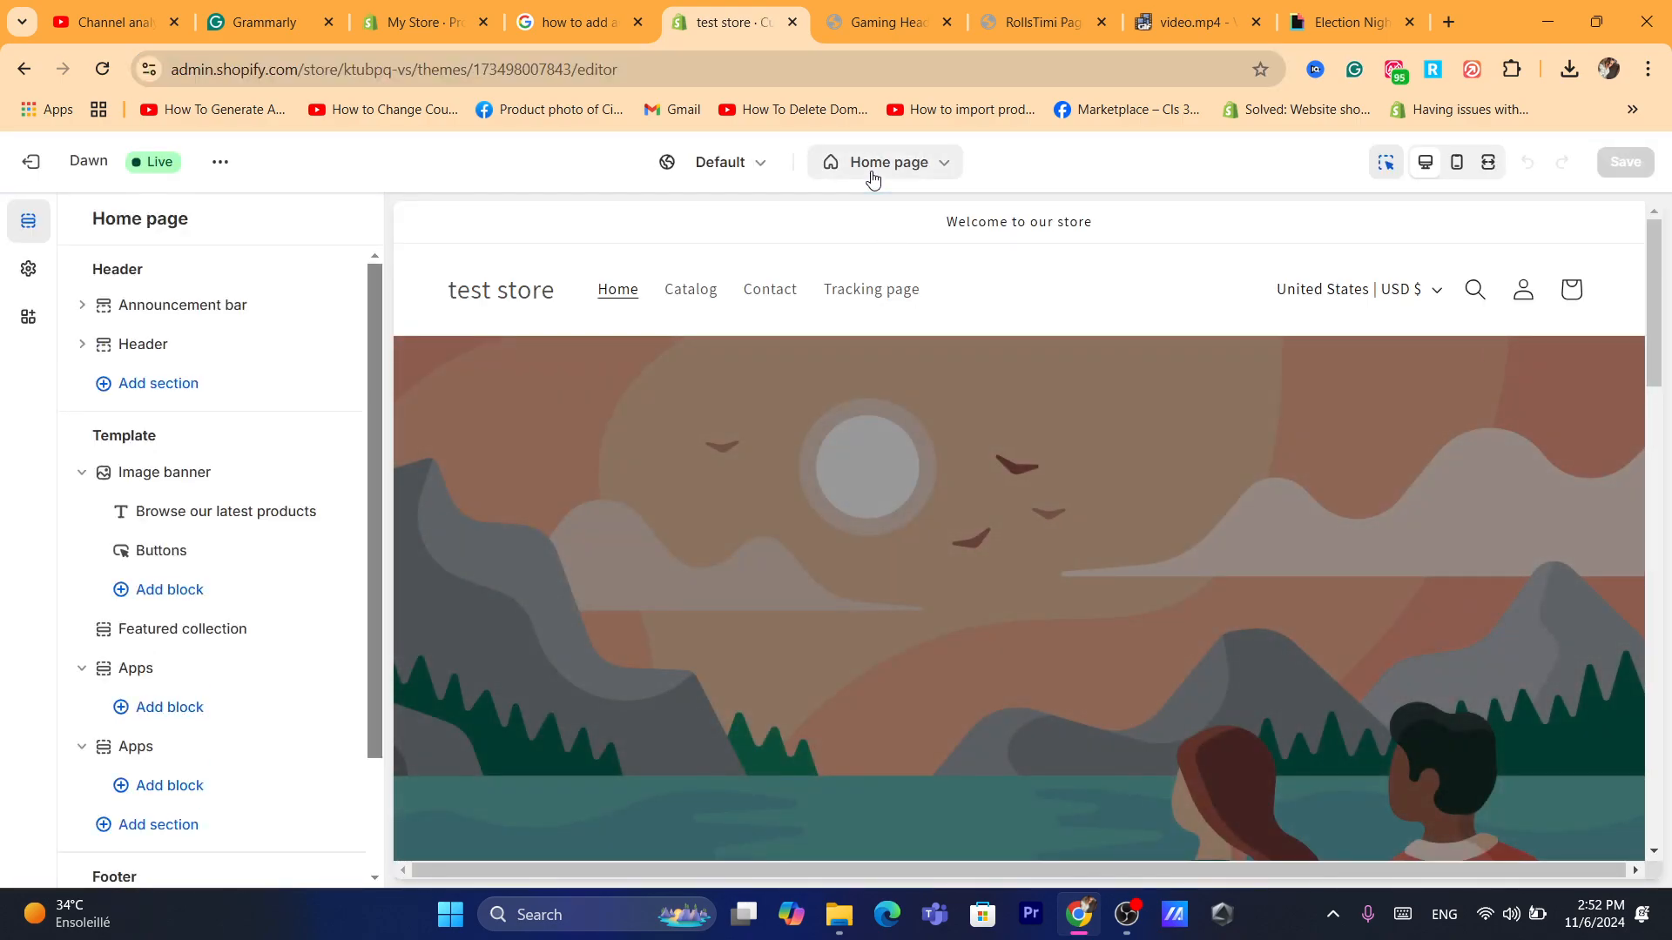
{"action": "left_click", "coordinate": [878, 163]}
{"action": "left_click", "coordinate": [780, 310]}
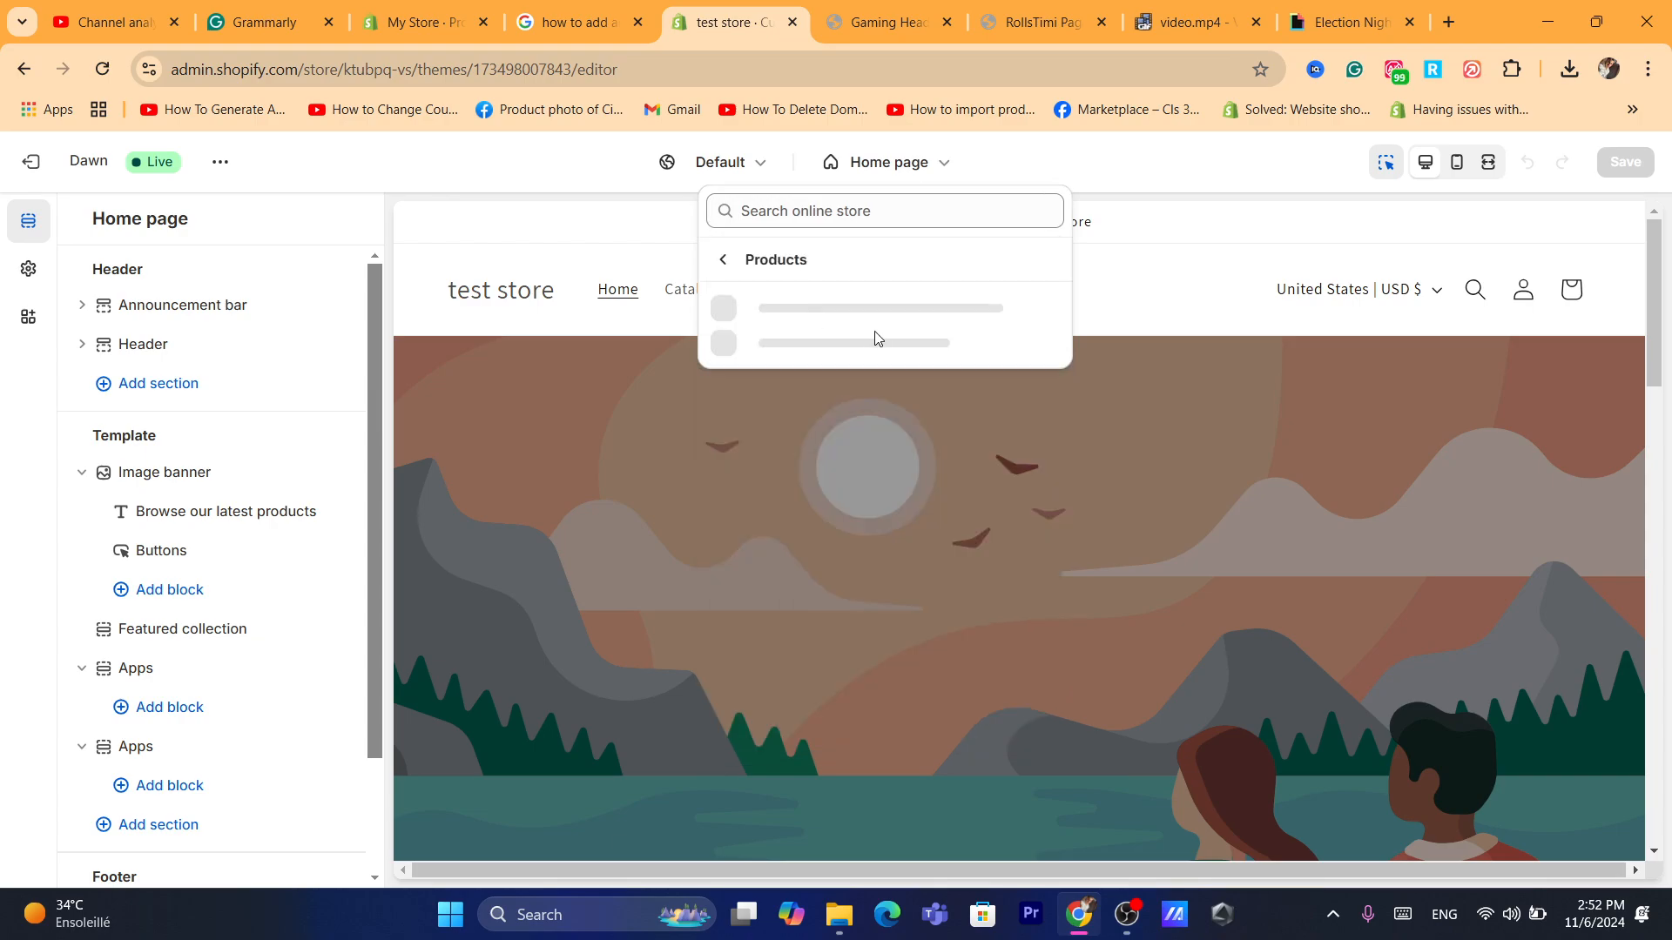
{"action": "left_click", "coordinate": [822, 336]}
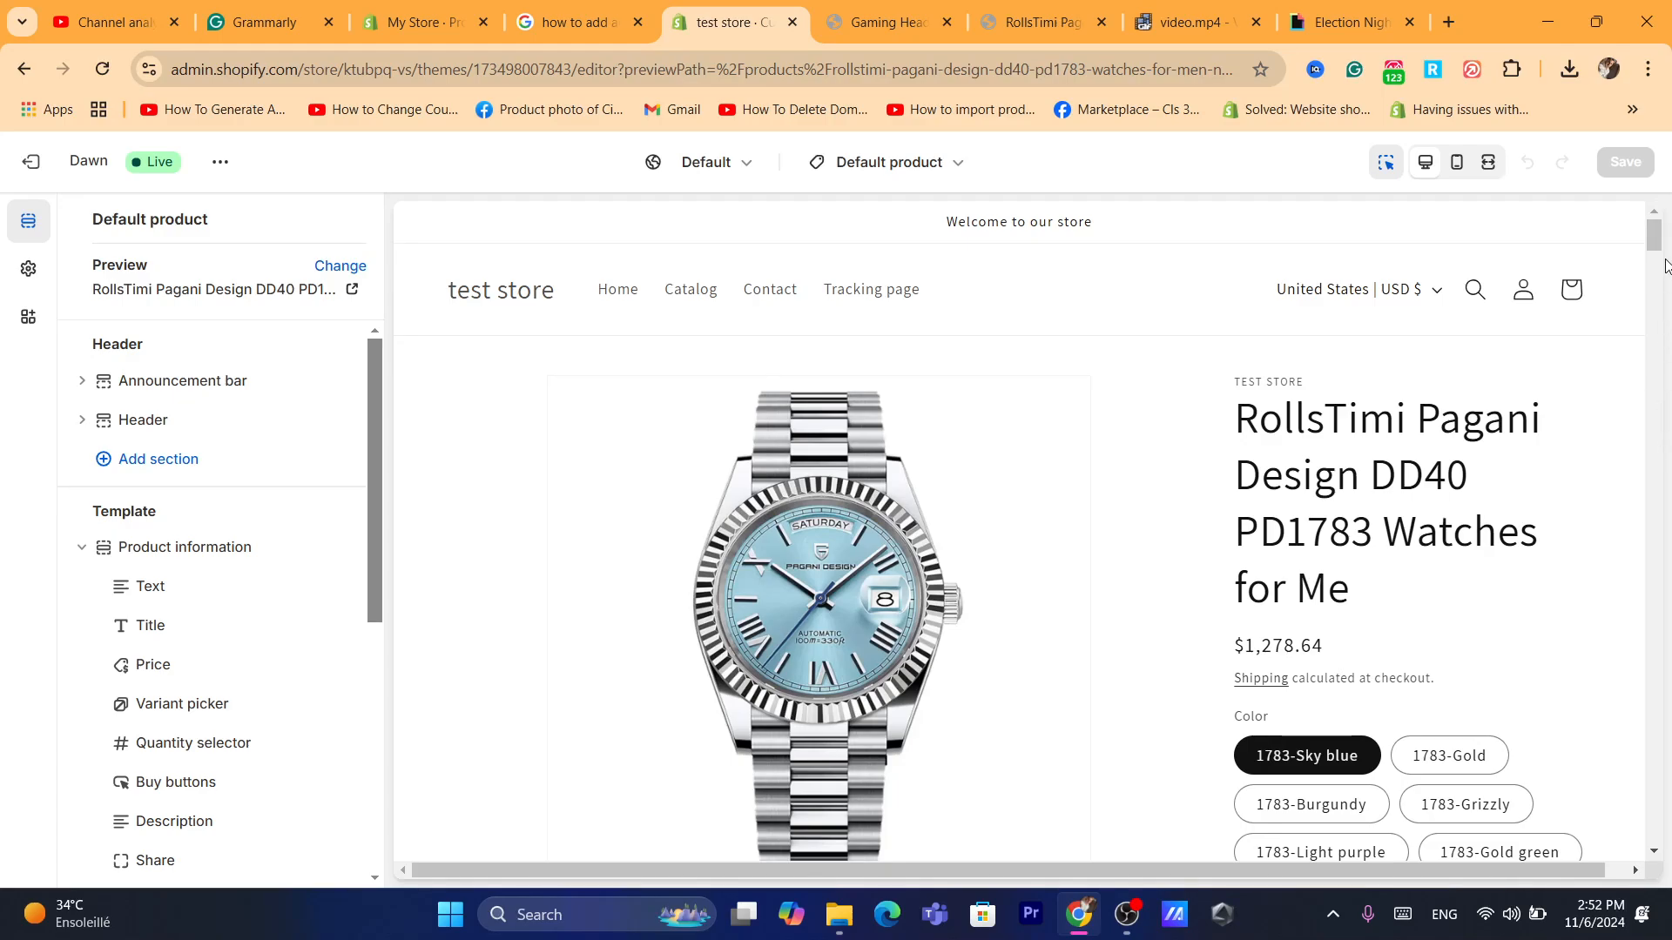
Add an Image block to the product template's footer and go back to the section list without choosing an image
{"action": "left_click_drag", "start_coordinate": [1655, 248], "coordinate": [1638, 586]}
{"action": "scroll", "coordinate": [1625, 775], "scroll_direction": "down", "scroll_amount": 5}
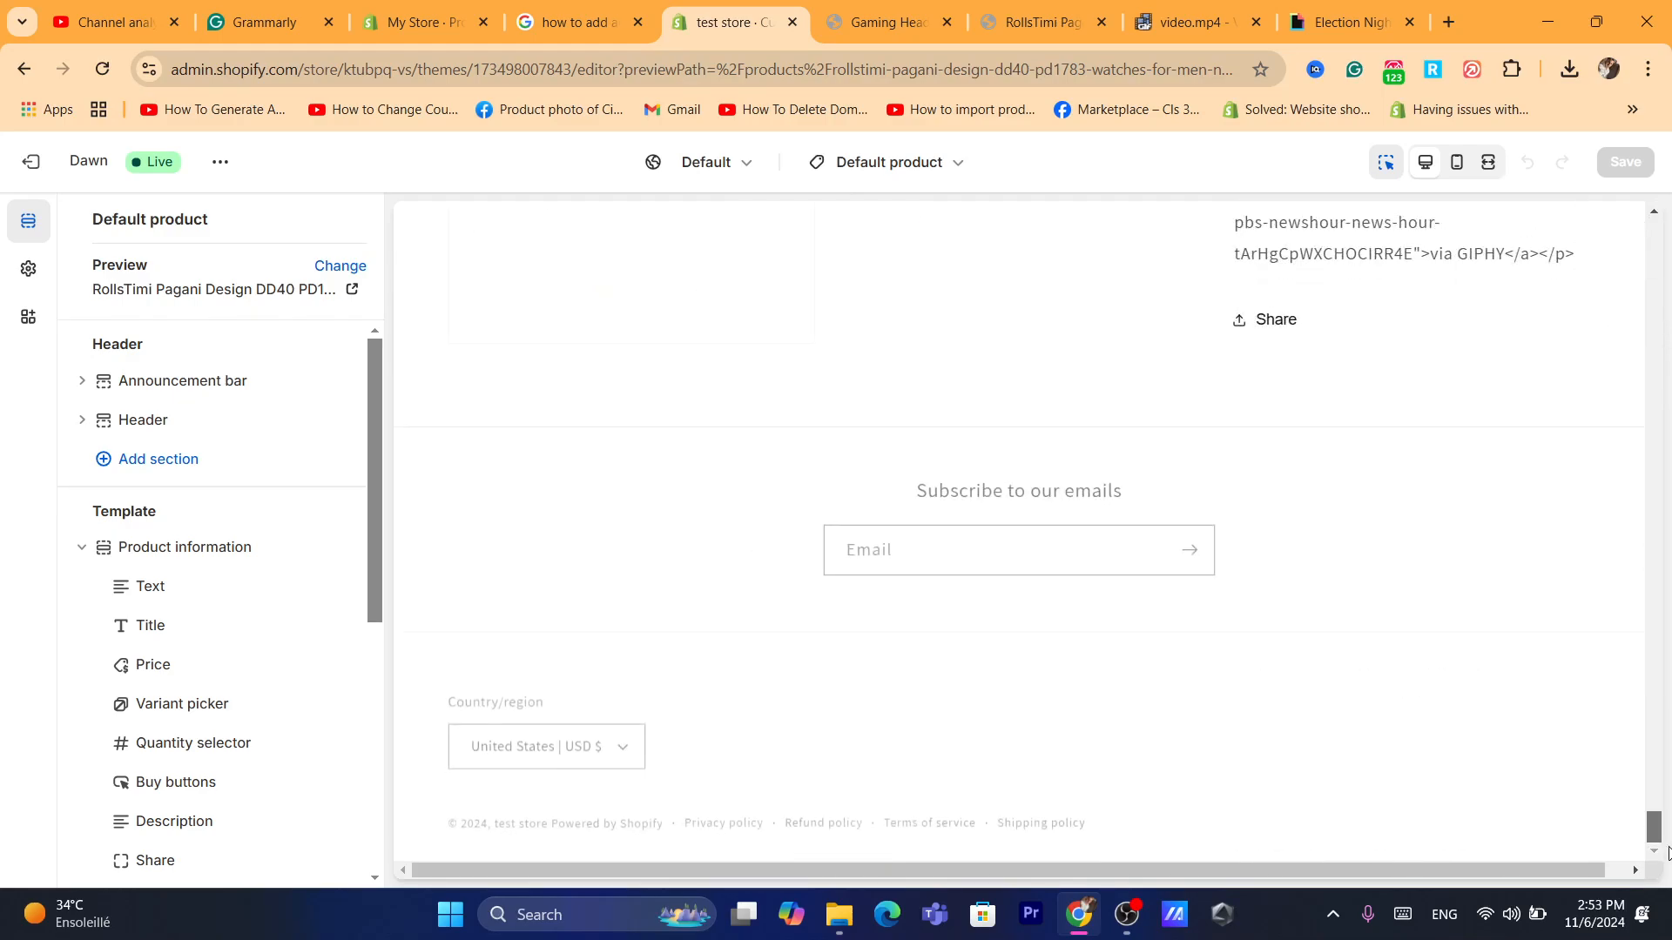
{"action": "left_click", "coordinate": [943, 658]}
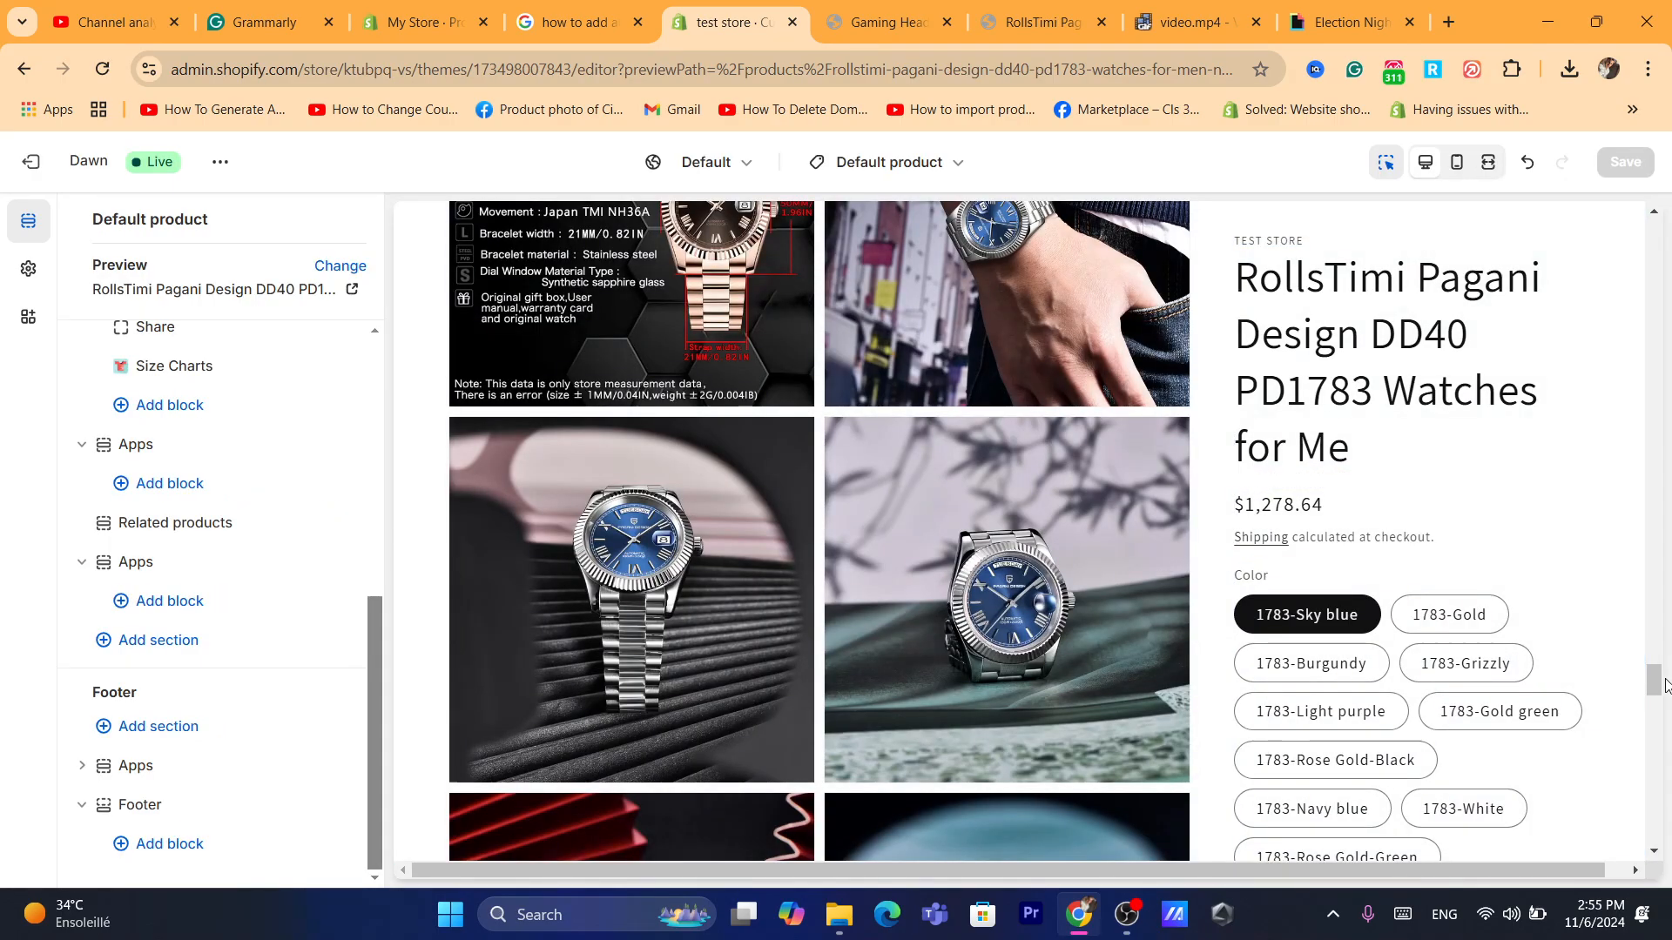
{"action": "left_click_drag", "start_coordinate": [1654, 696], "coordinate": [1653, 217]}
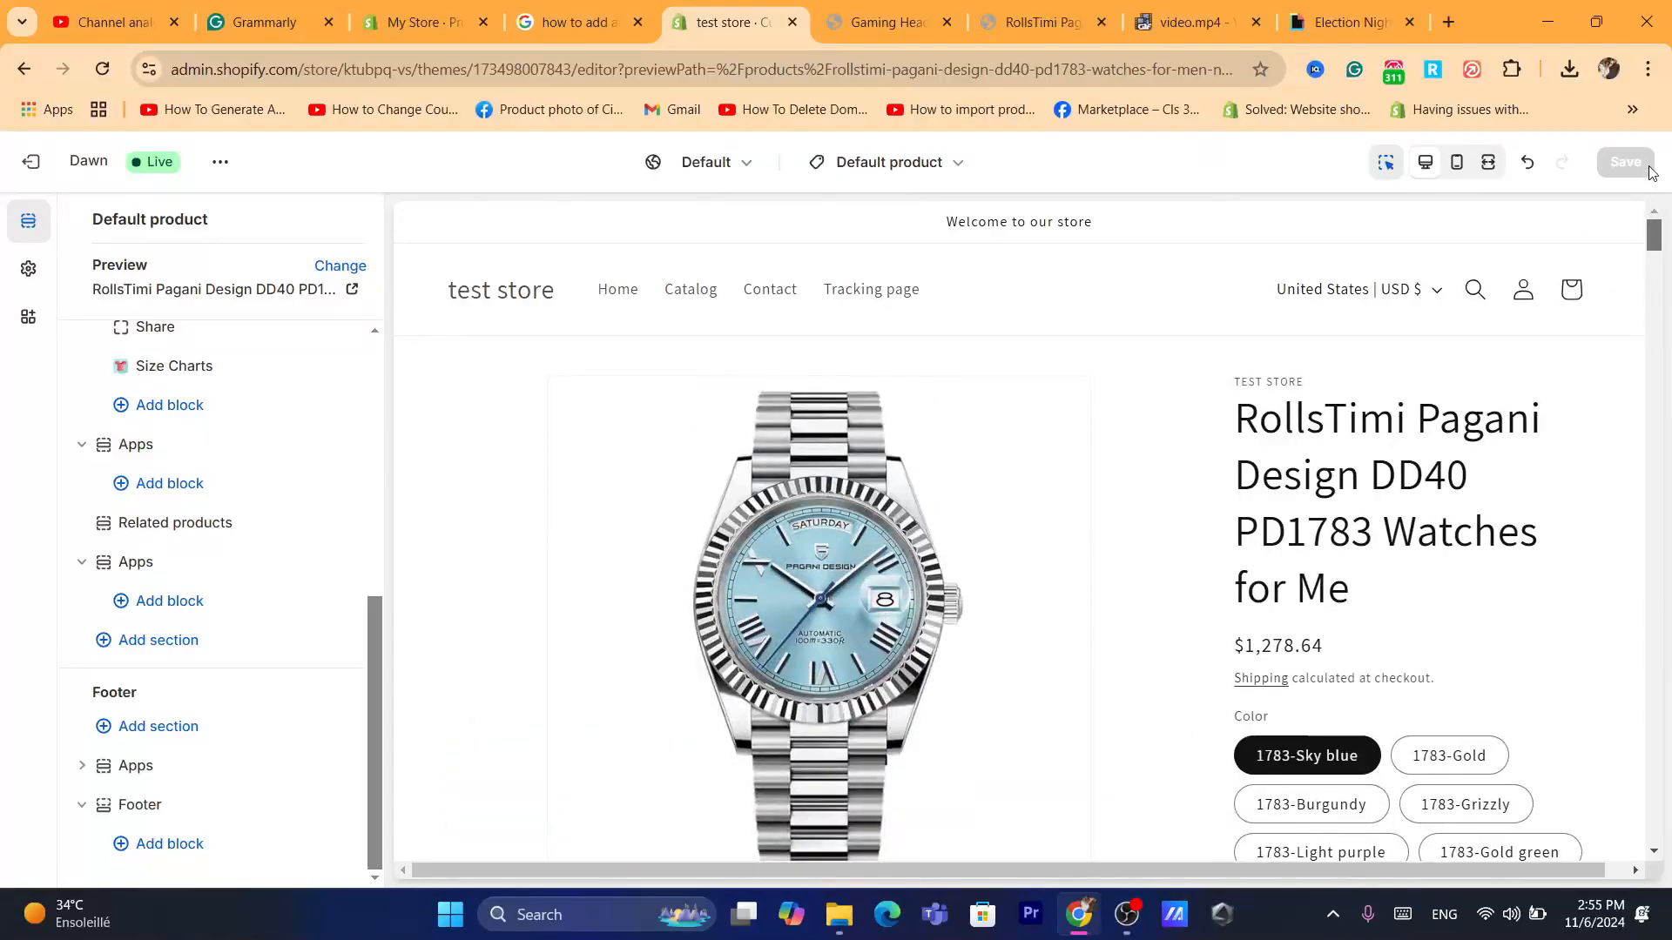
{"action": "scroll", "coordinate": [618, 510], "scroll_direction": "down", "scroll_amount": 15}
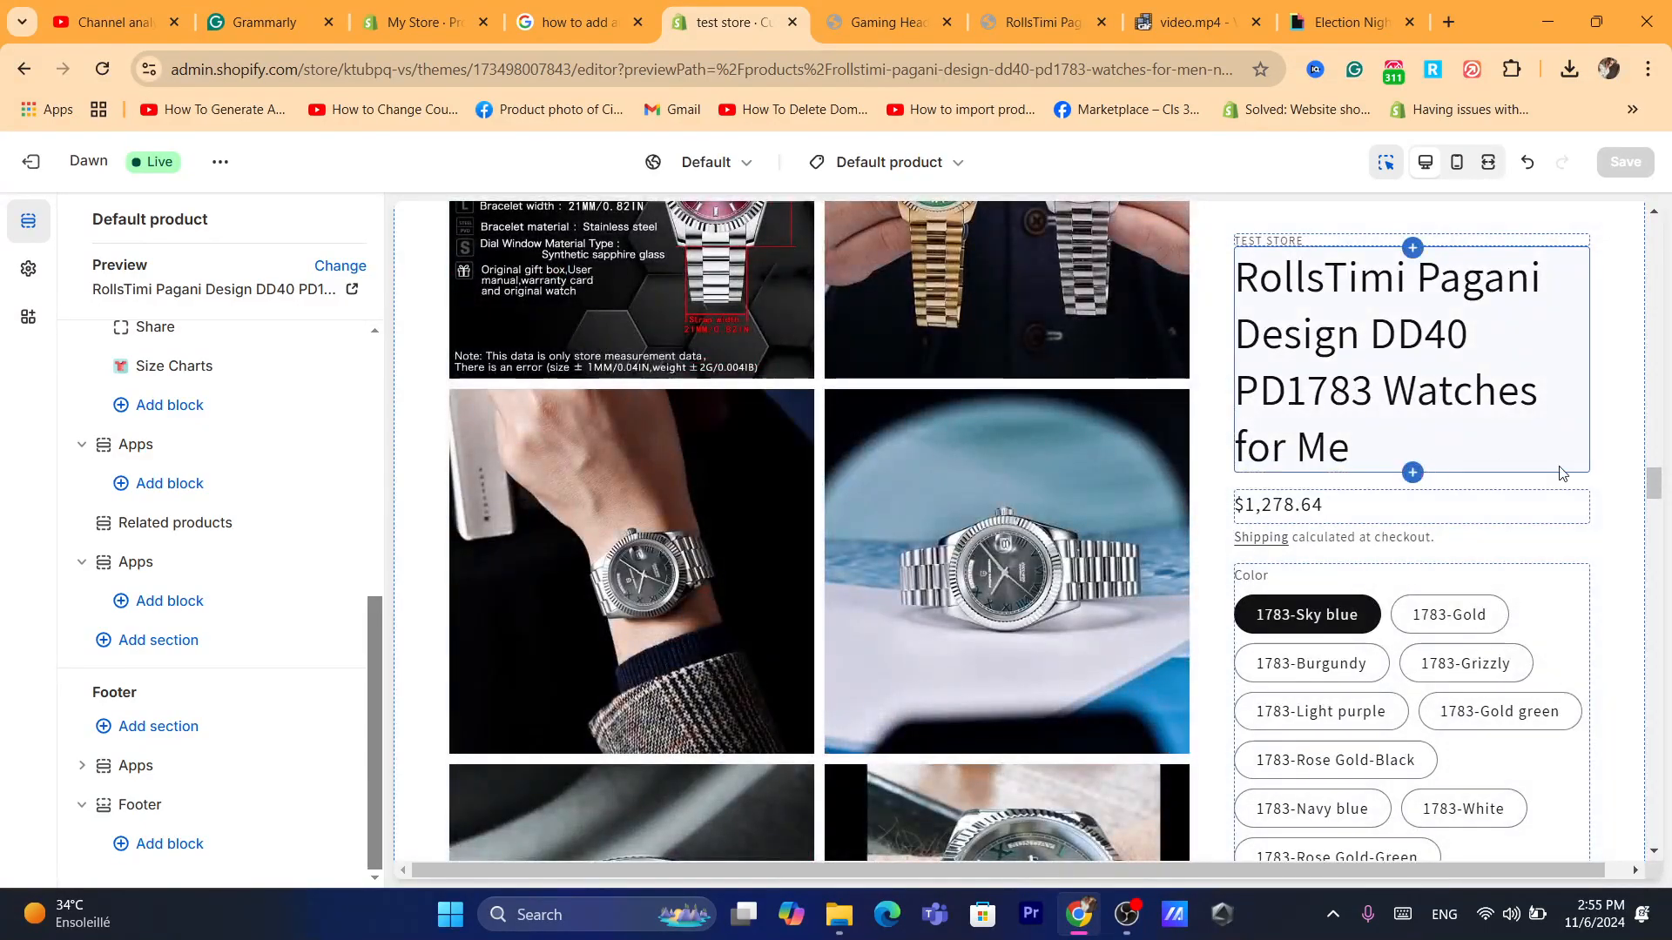
{"action": "left_click_drag", "start_coordinate": [1654, 490], "coordinate": [1657, 825]}
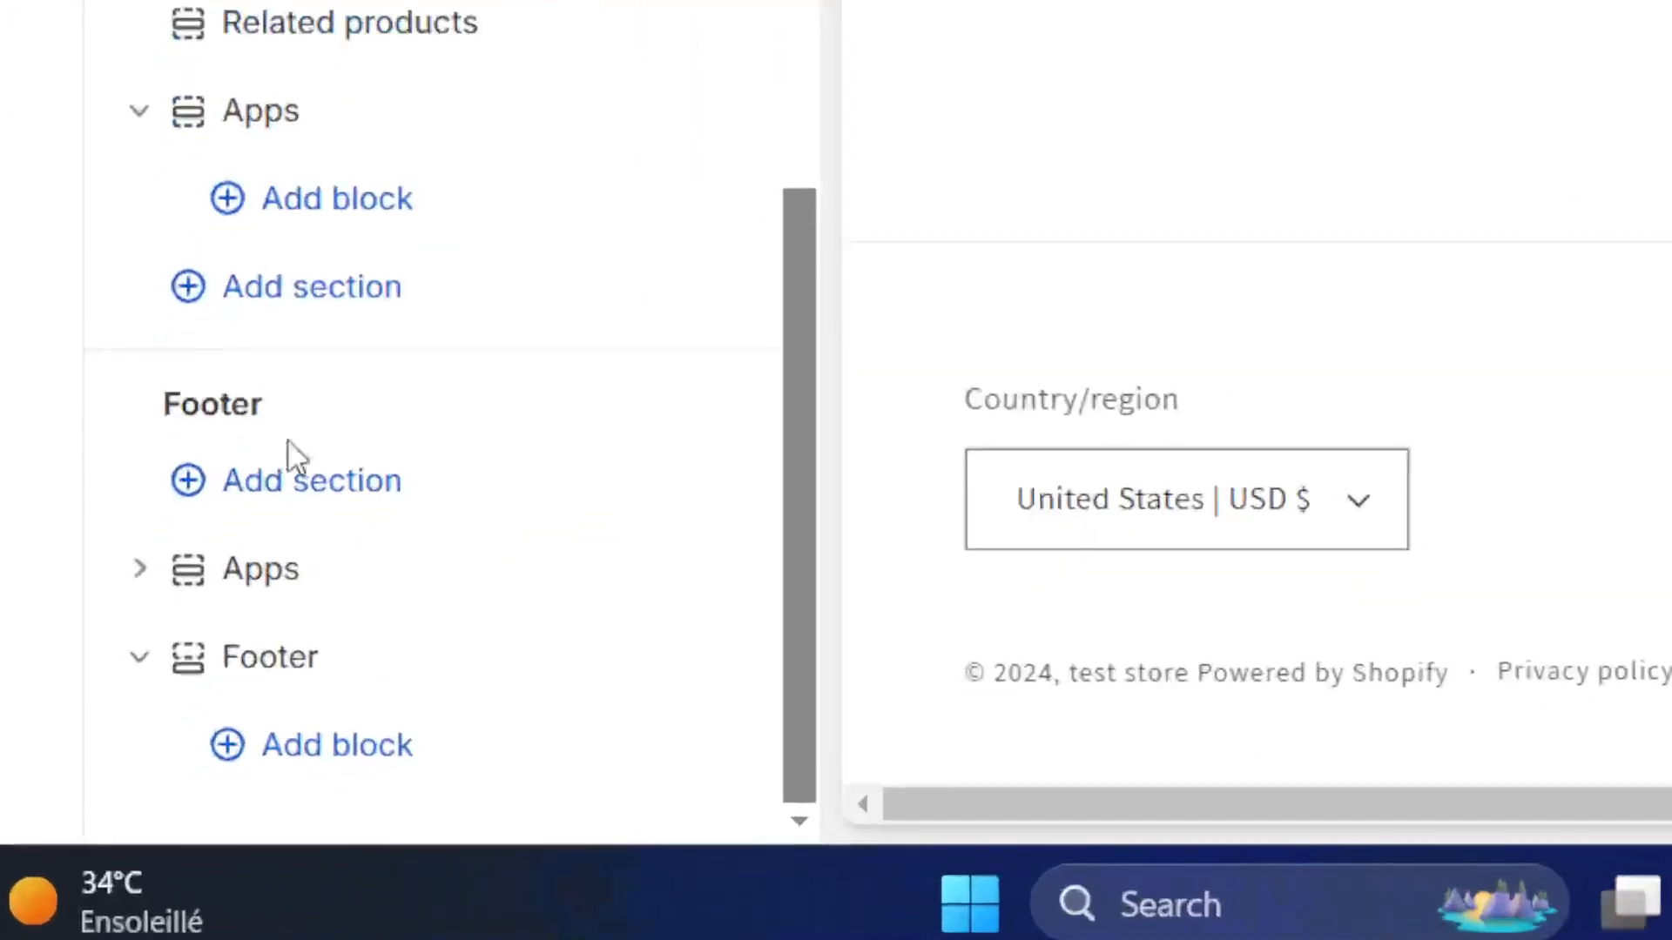
{"action": "left_click", "coordinate": [273, 483]}
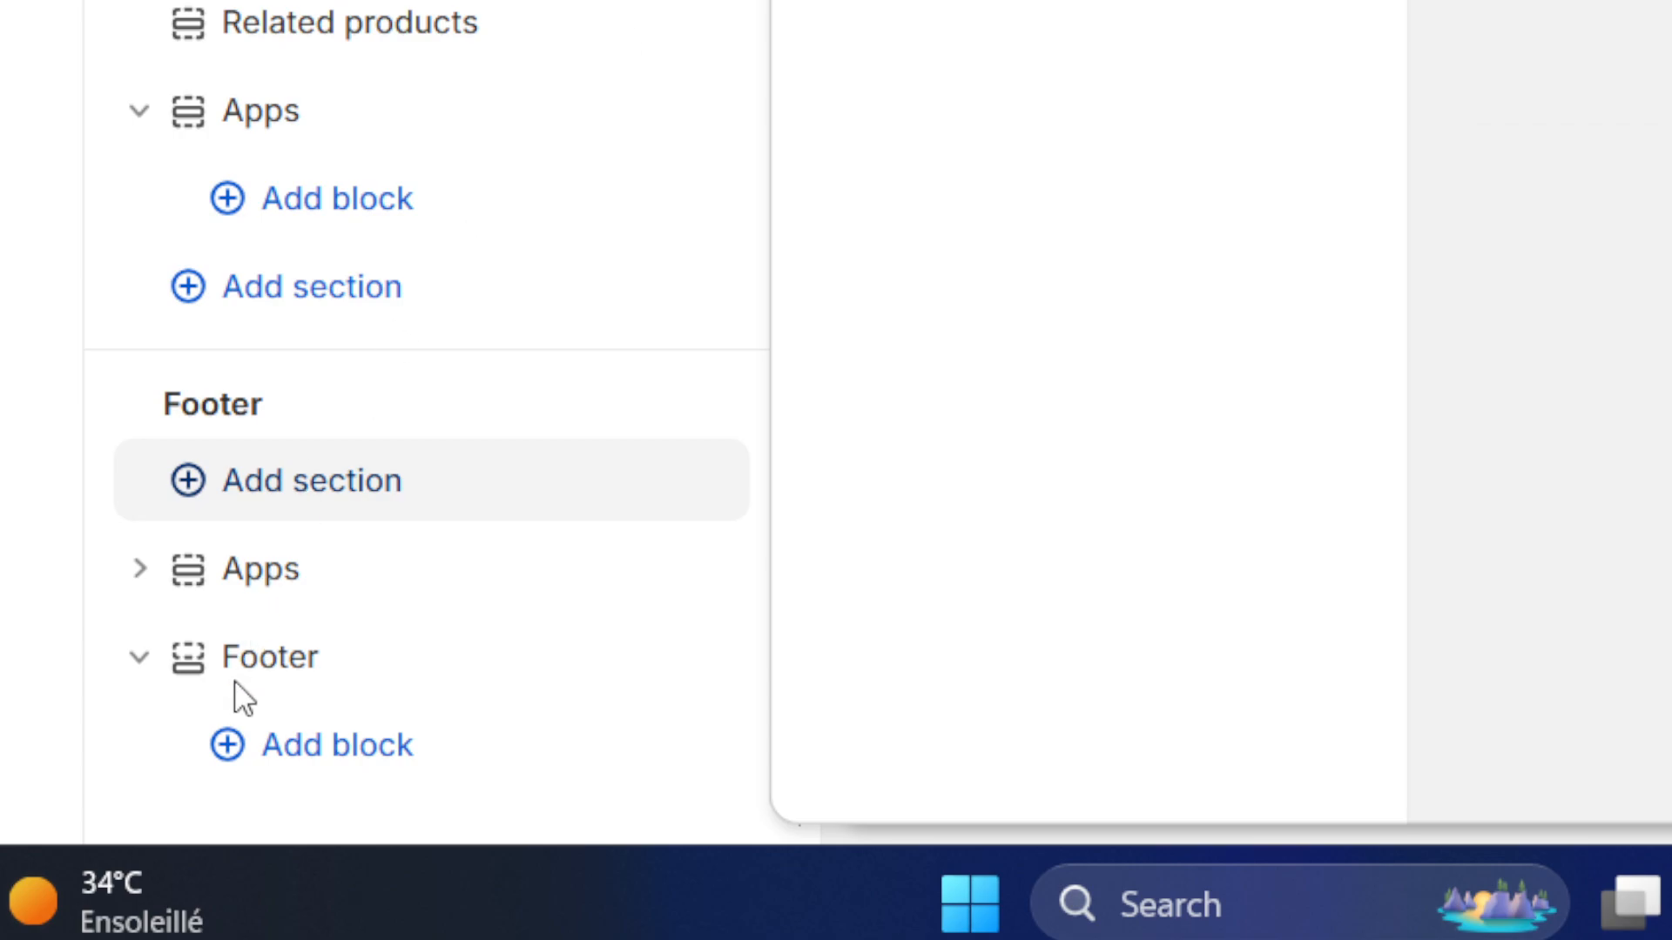
{"action": "left_click", "coordinate": [326, 761]}
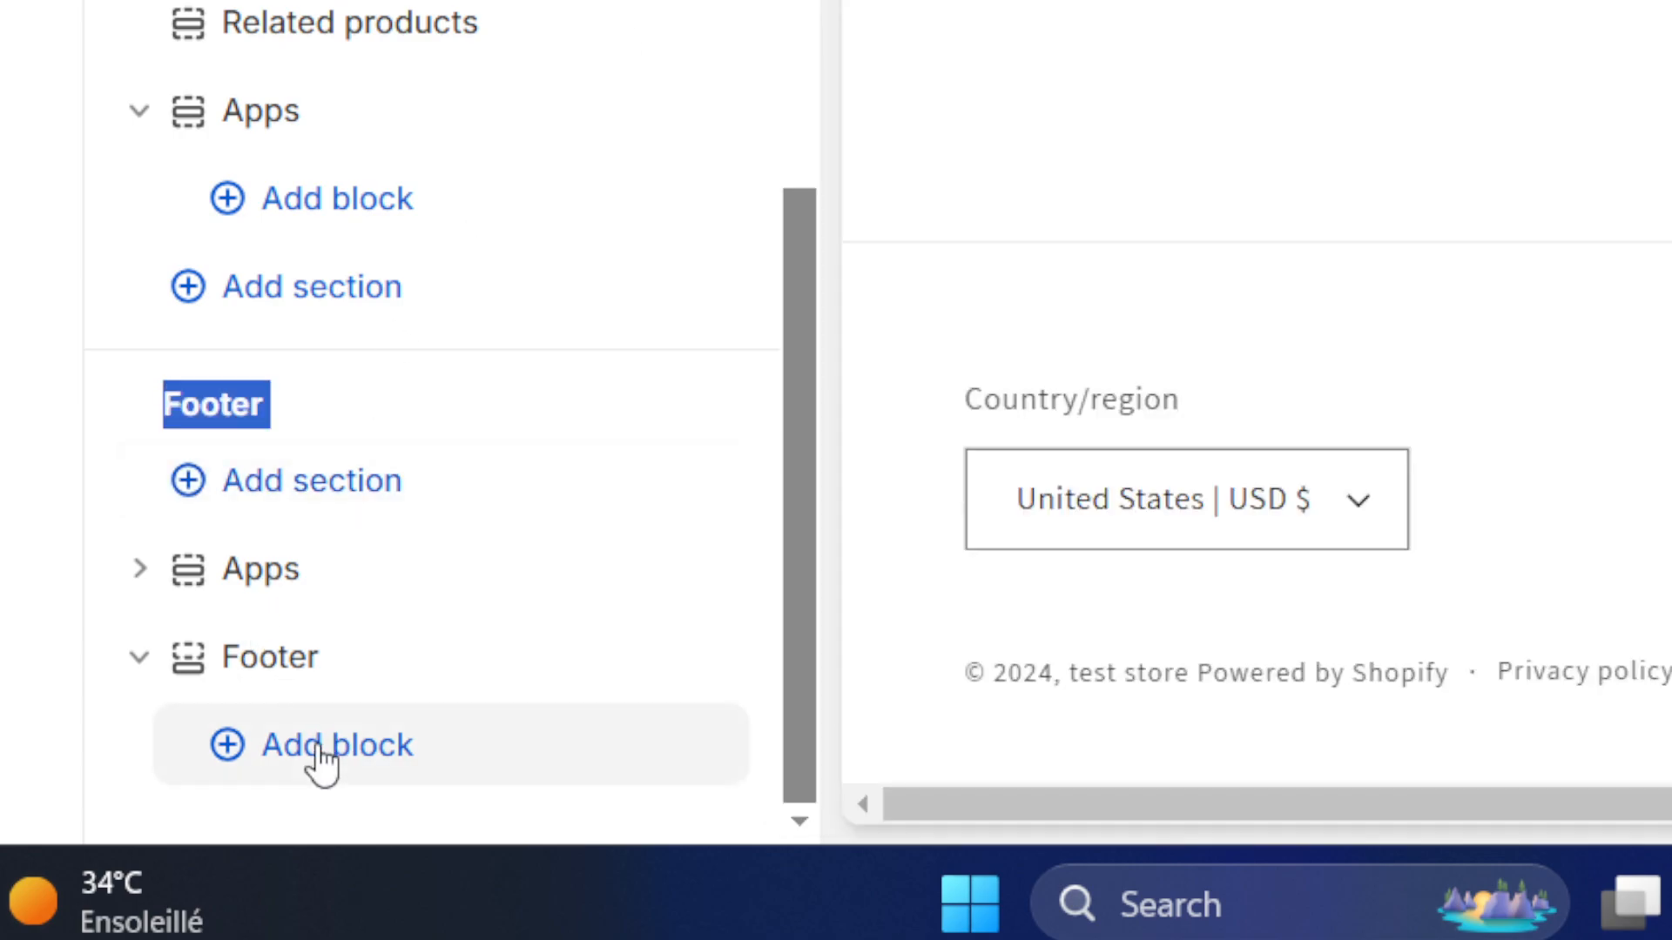
{"action": "left_click", "coordinate": [321, 750]}
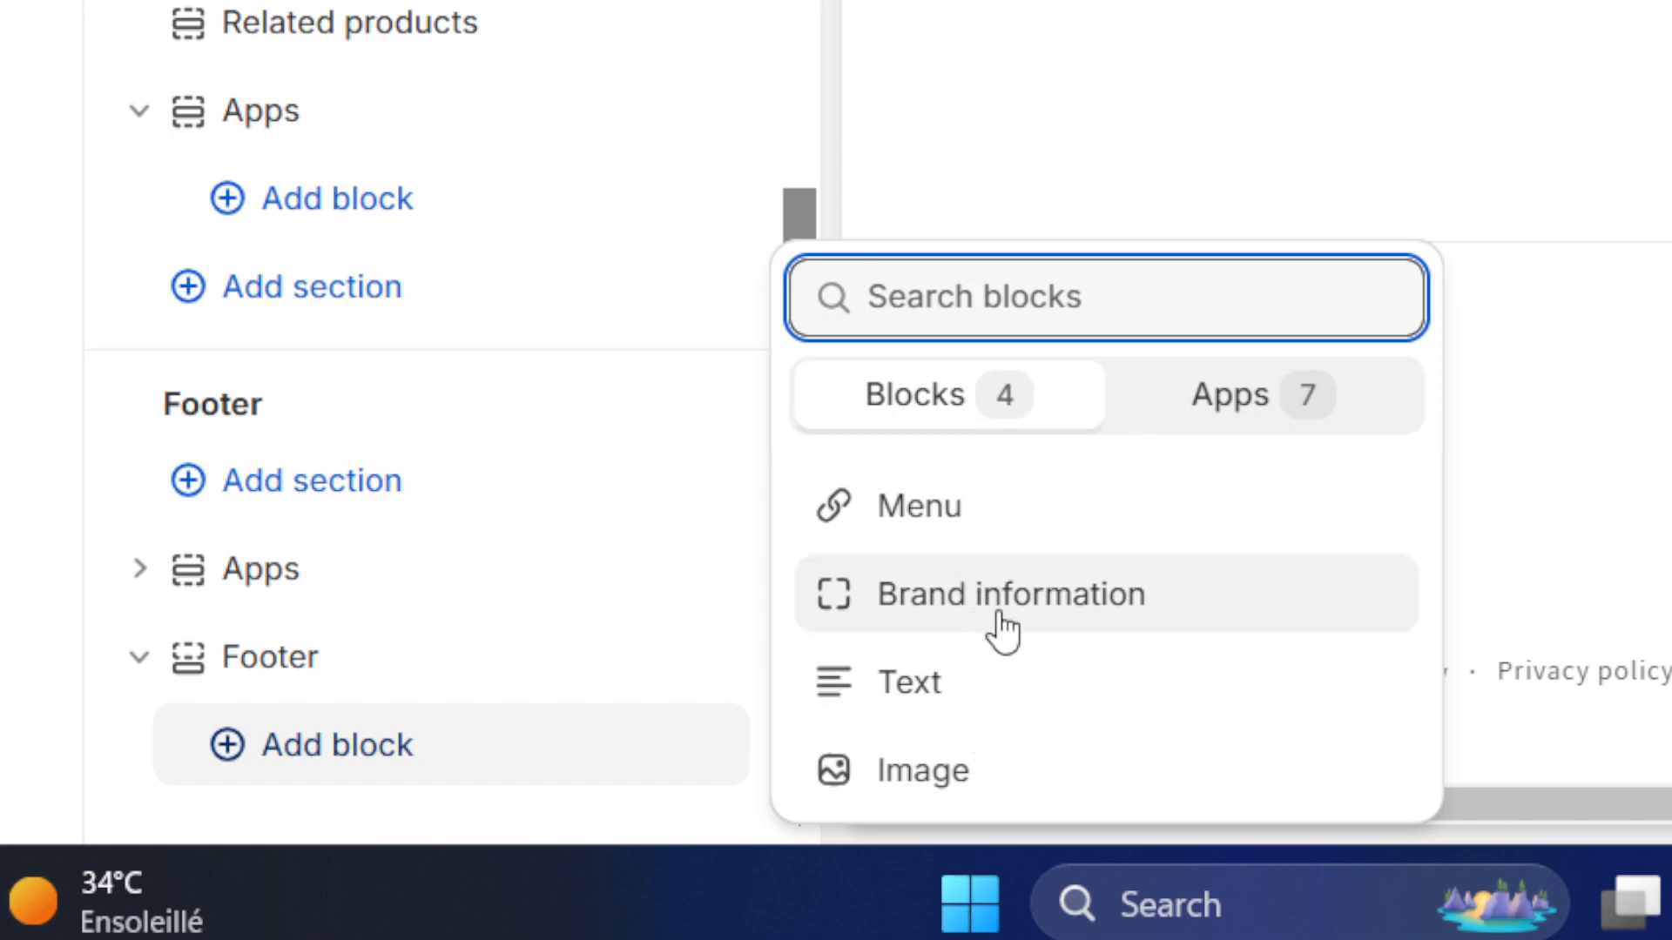
{"action": "left_click", "coordinate": [938, 775]}
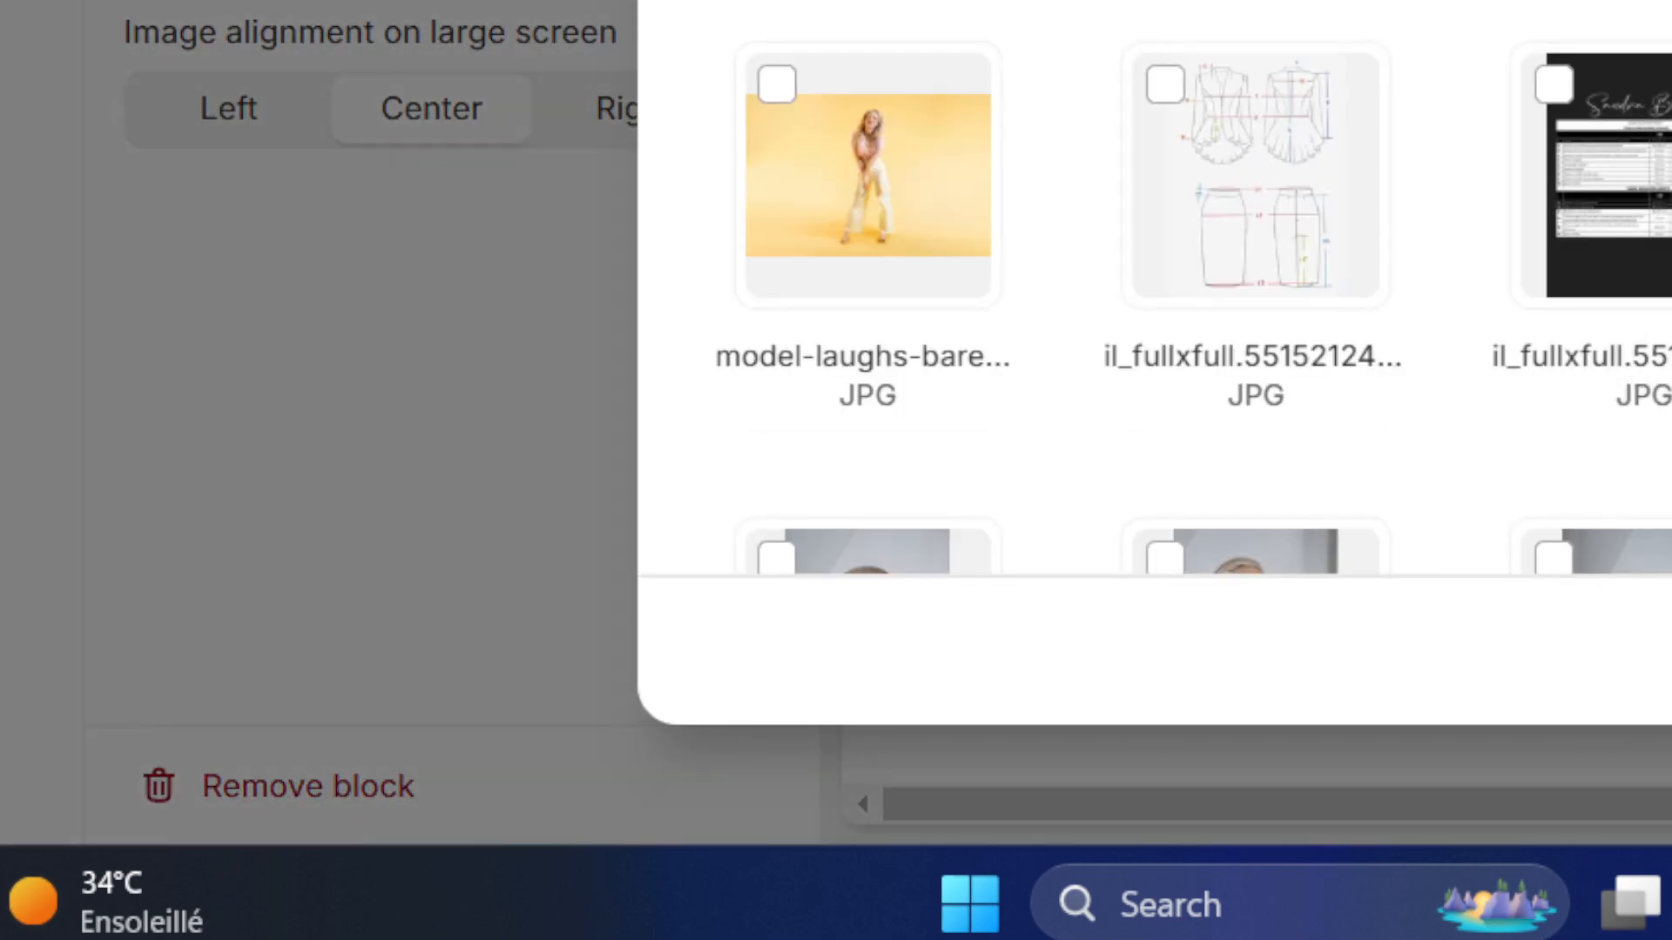
{"action": "key", "text": "Escape"}
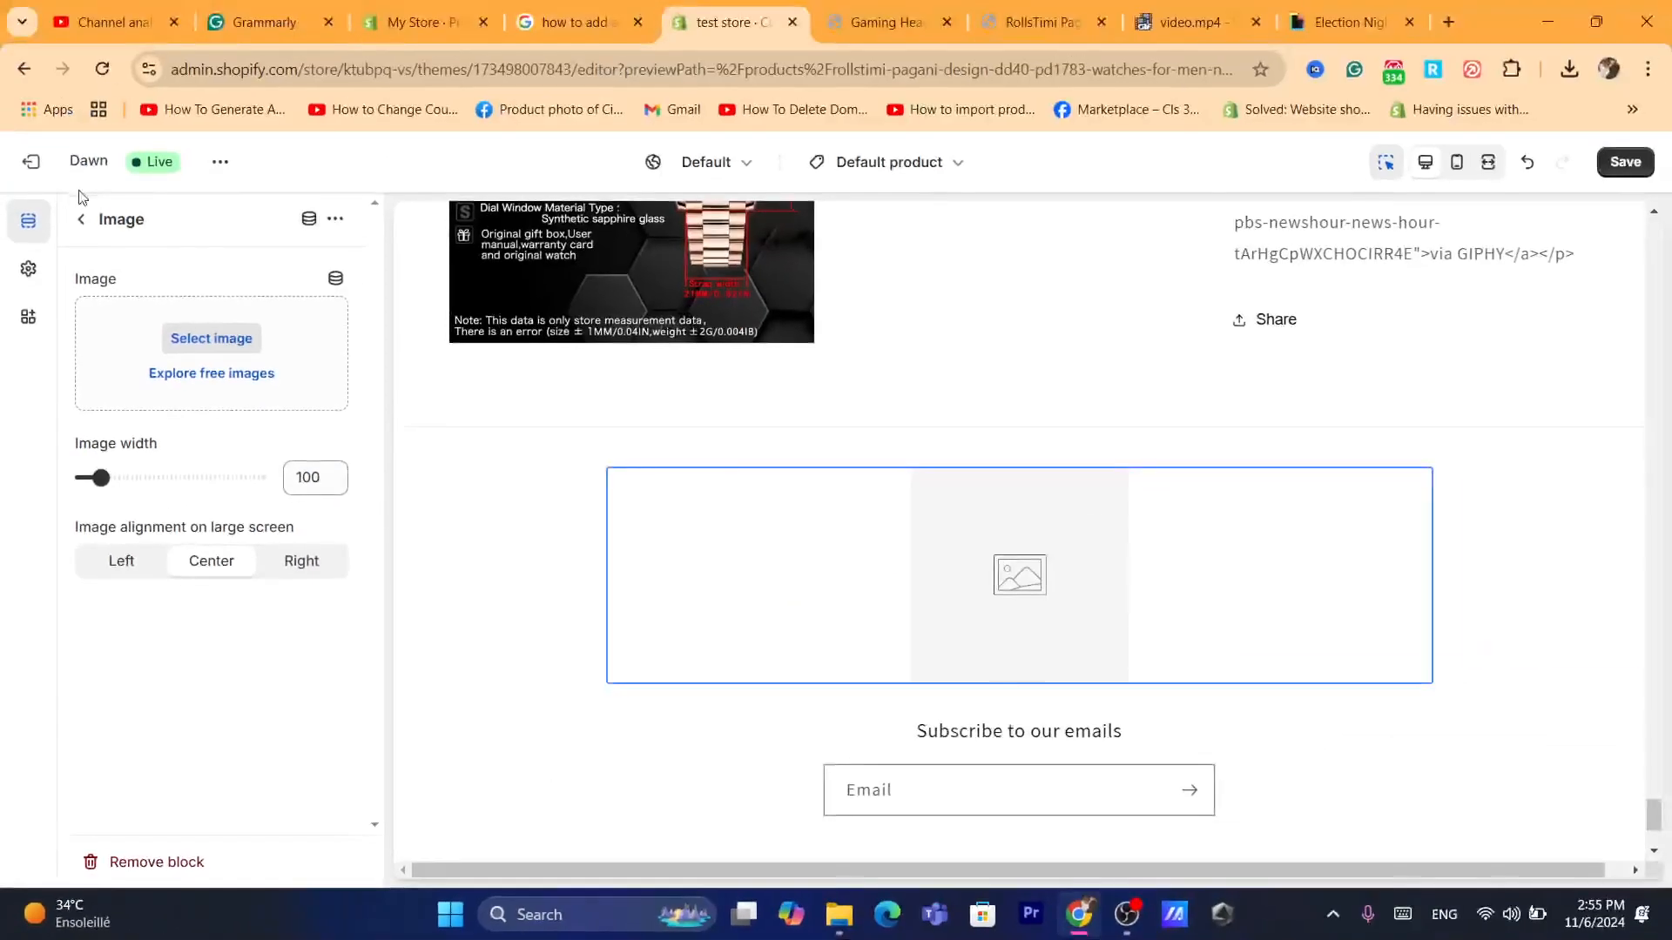
{"action": "left_click", "coordinate": [81, 221]}
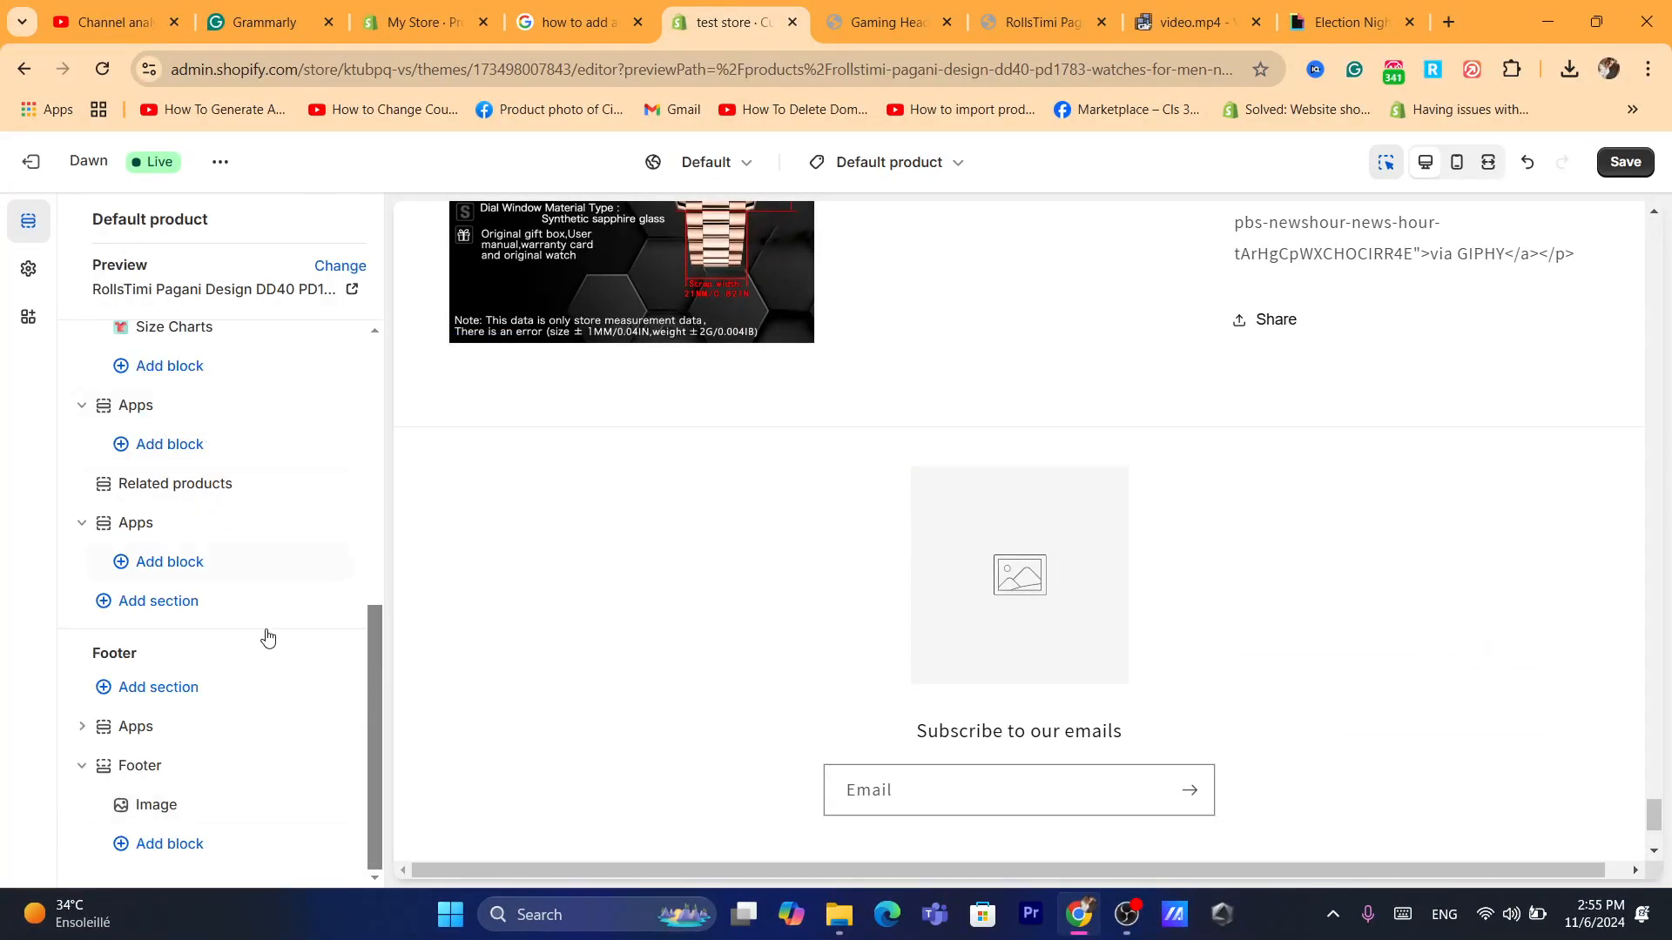
Add a Video section to the Default product template, after the Apps section and above the footer
{"action": "left_click", "coordinate": [145, 613]}
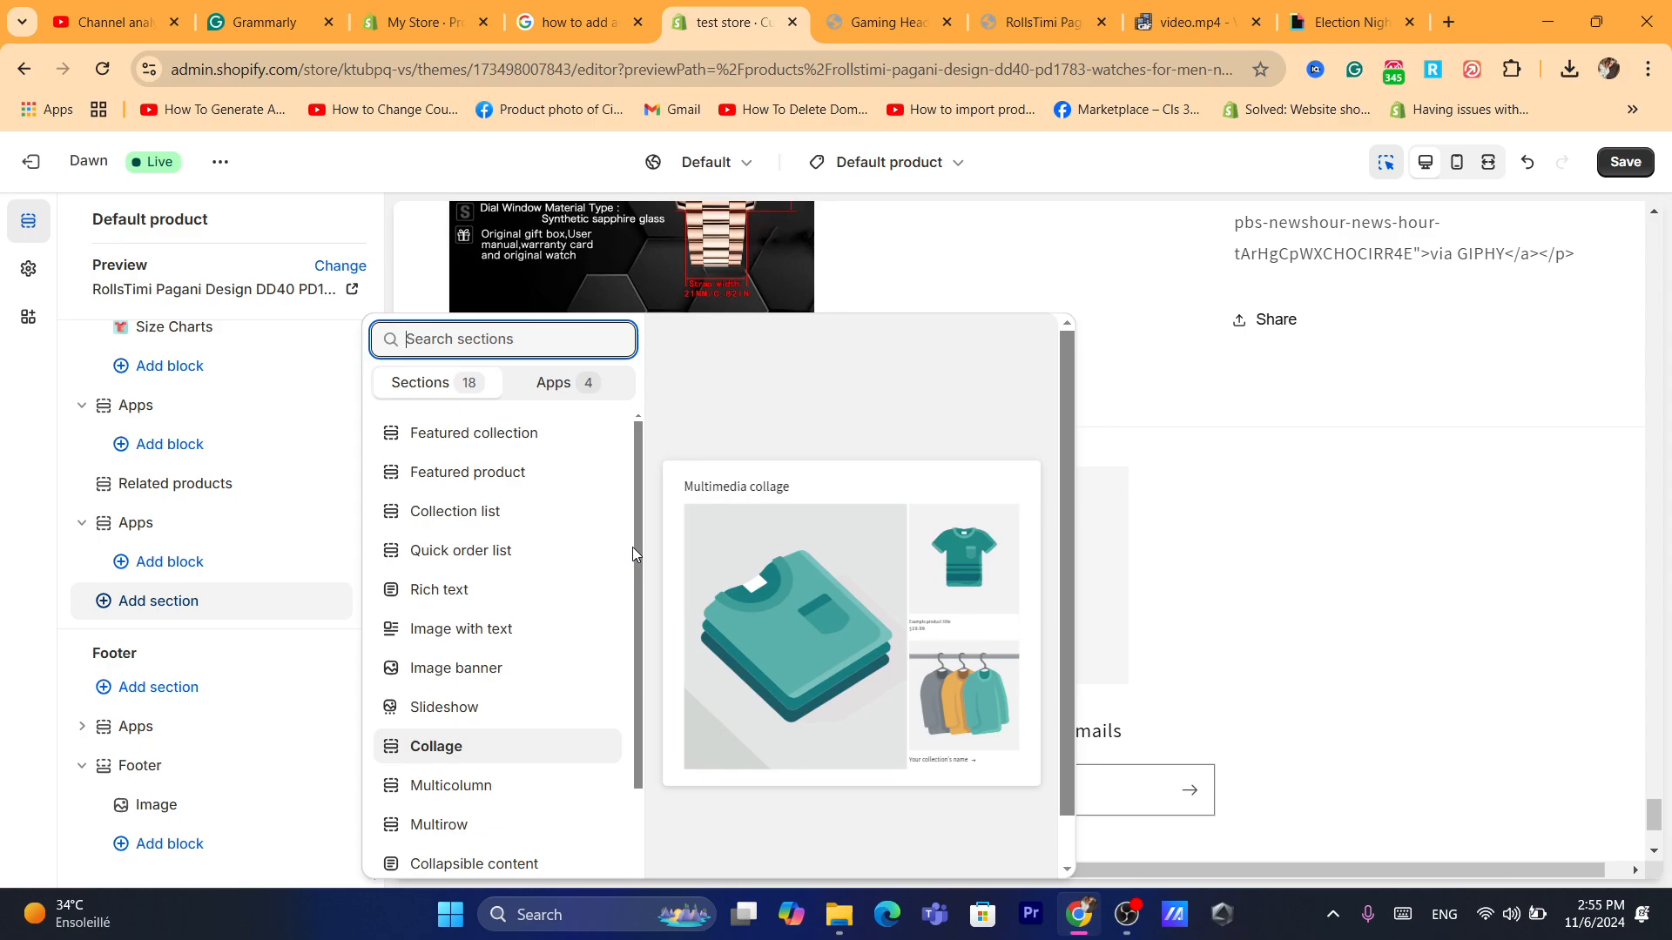
{"action": "scroll", "coordinate": [634, 588], "scroll_direction": "down", "scroll_amount": 3}
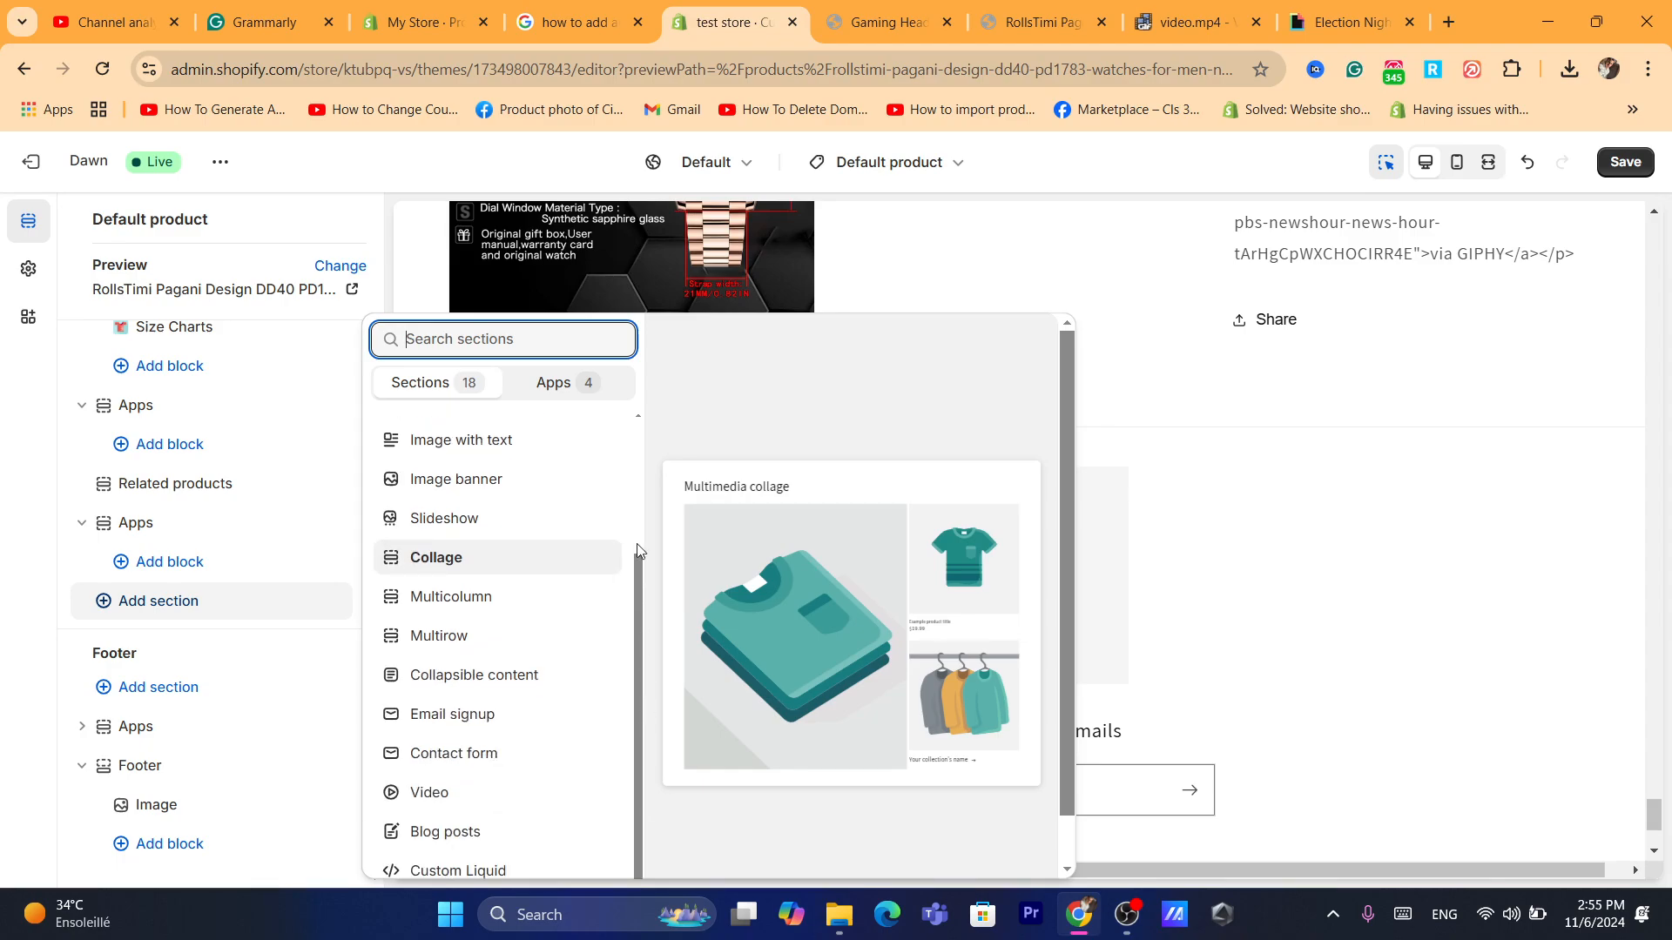
{"action": "left_click", "coordinate": [714, 69]}
{"action": "type", "text": "d"}
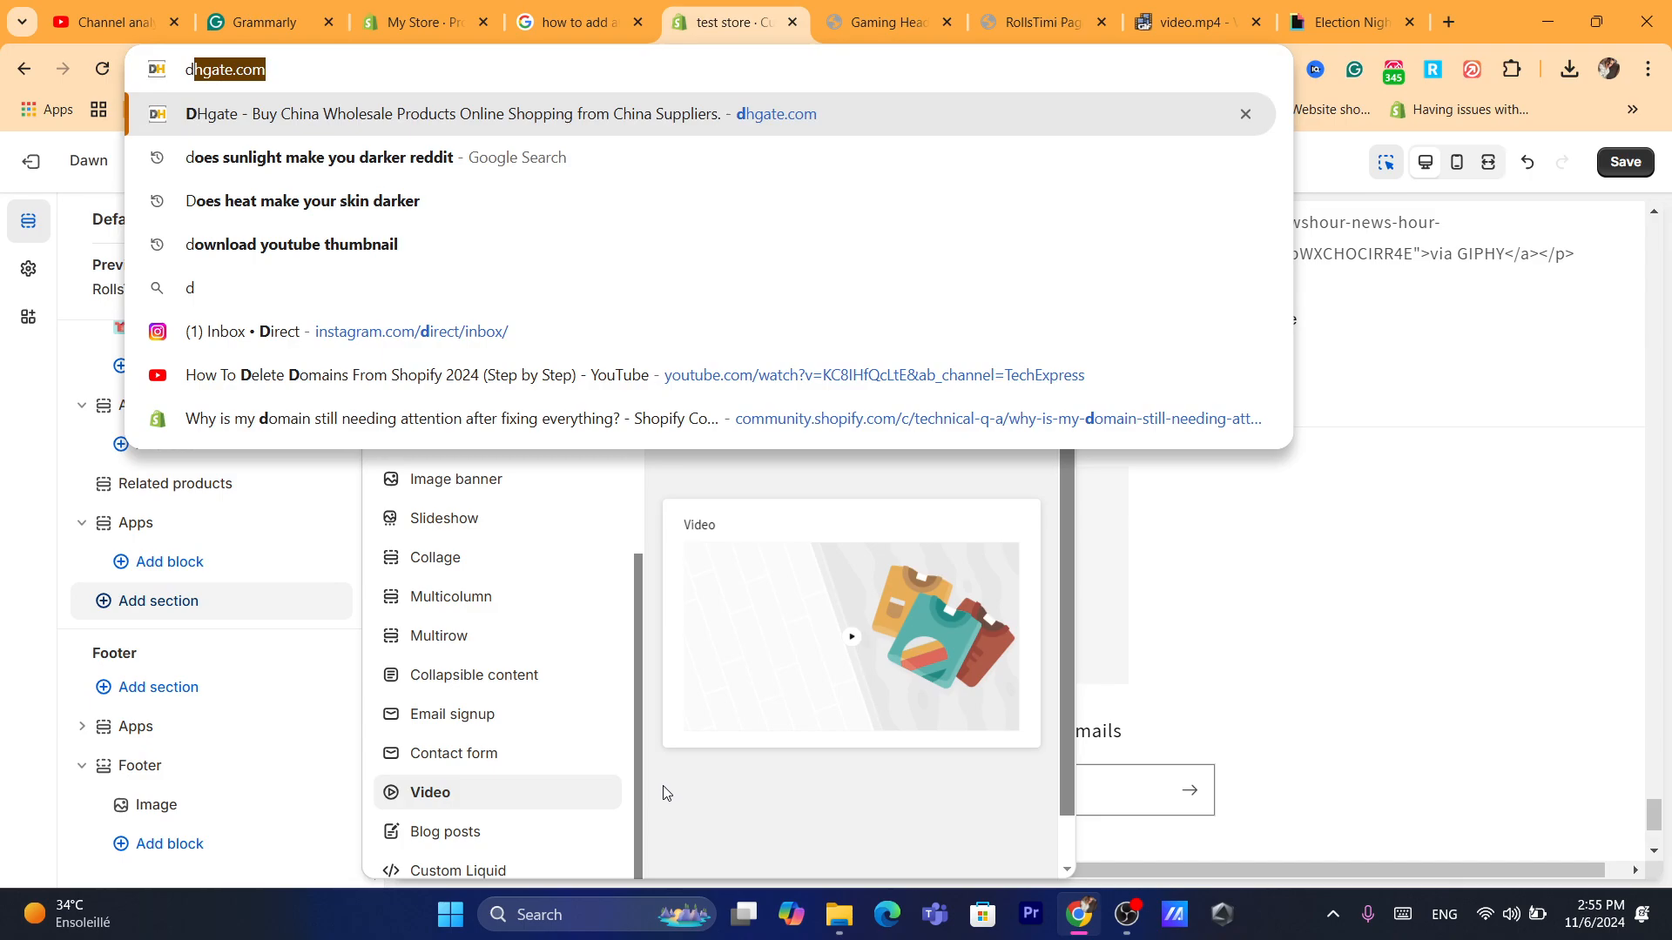
{"action": "left_click", "coordinate": [411, 797]}
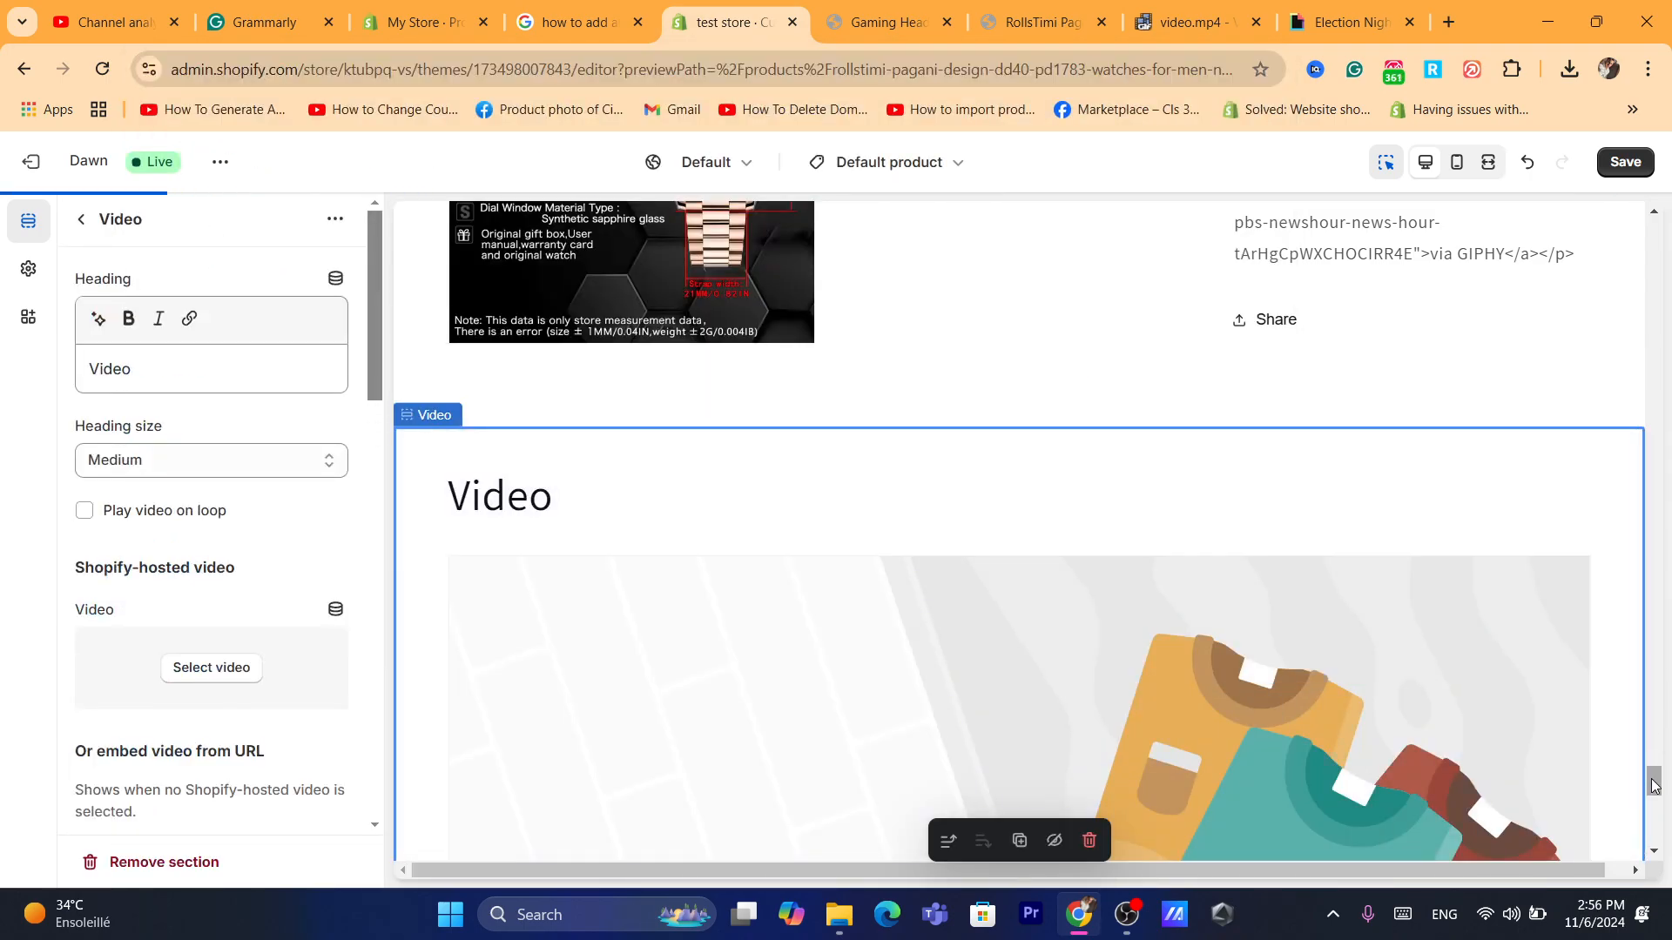
{"action": "scroll", "coordinate": [1010, 534], "scroll_direction": "down", "scroll_amount": 5}
{"action": "left_click", "coordinate": [1015, 475]}
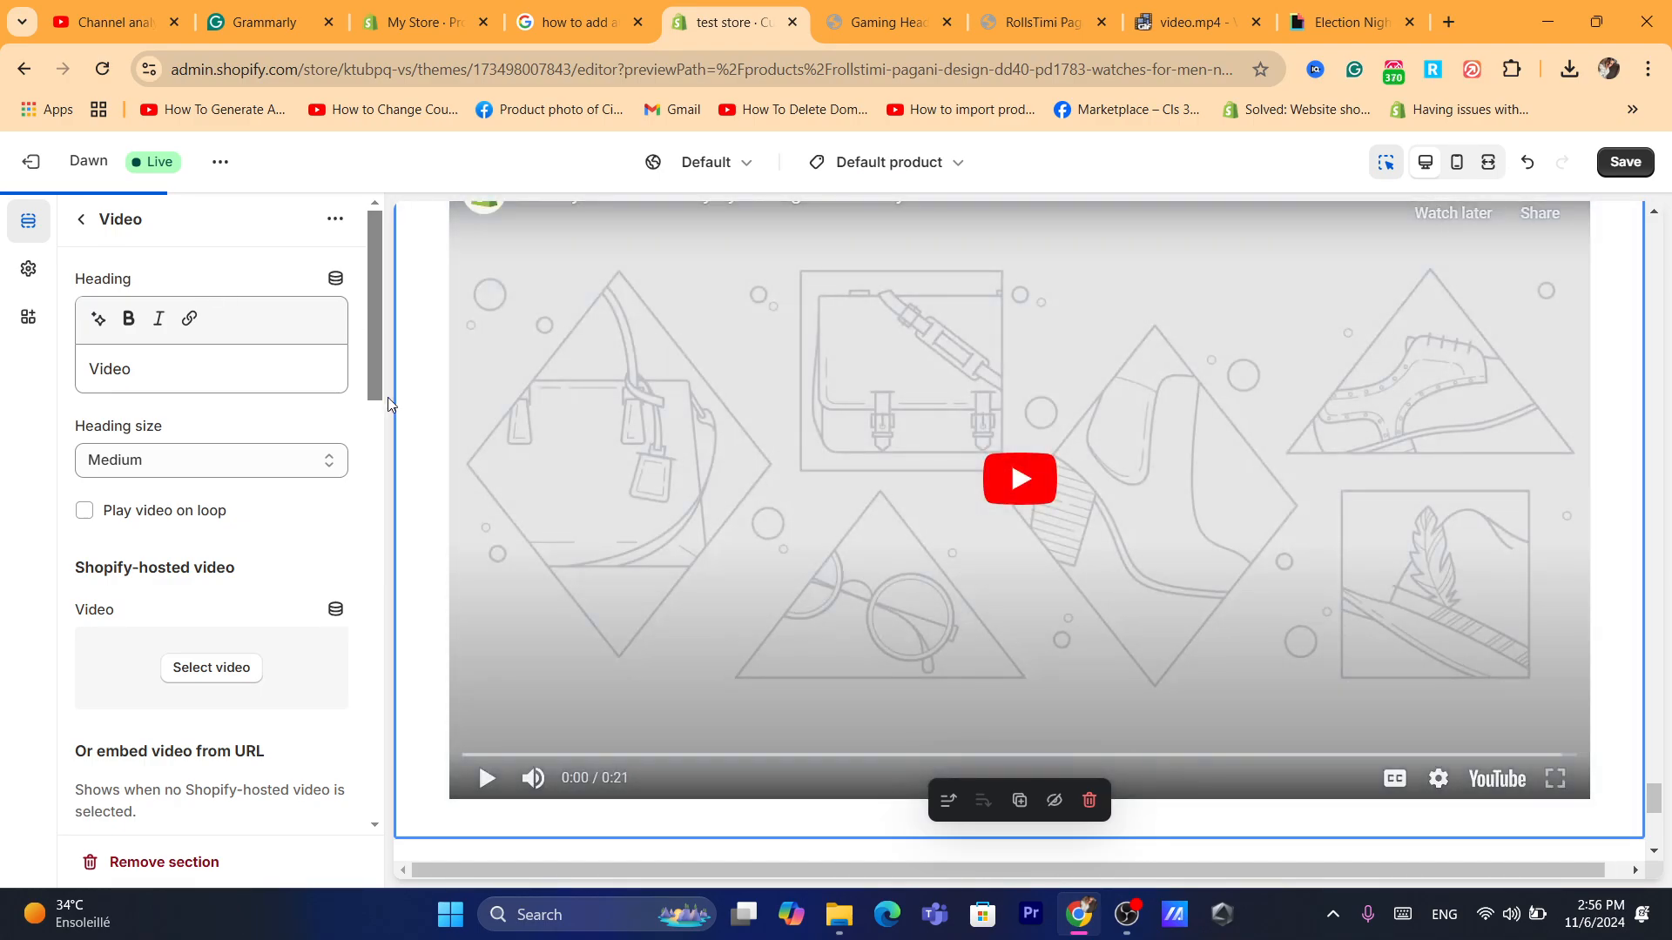
Set the Video section's Shopify-hosted video to the uploaded MP4 named video
{"action": "left_click", "coordinate": [179, 671]}
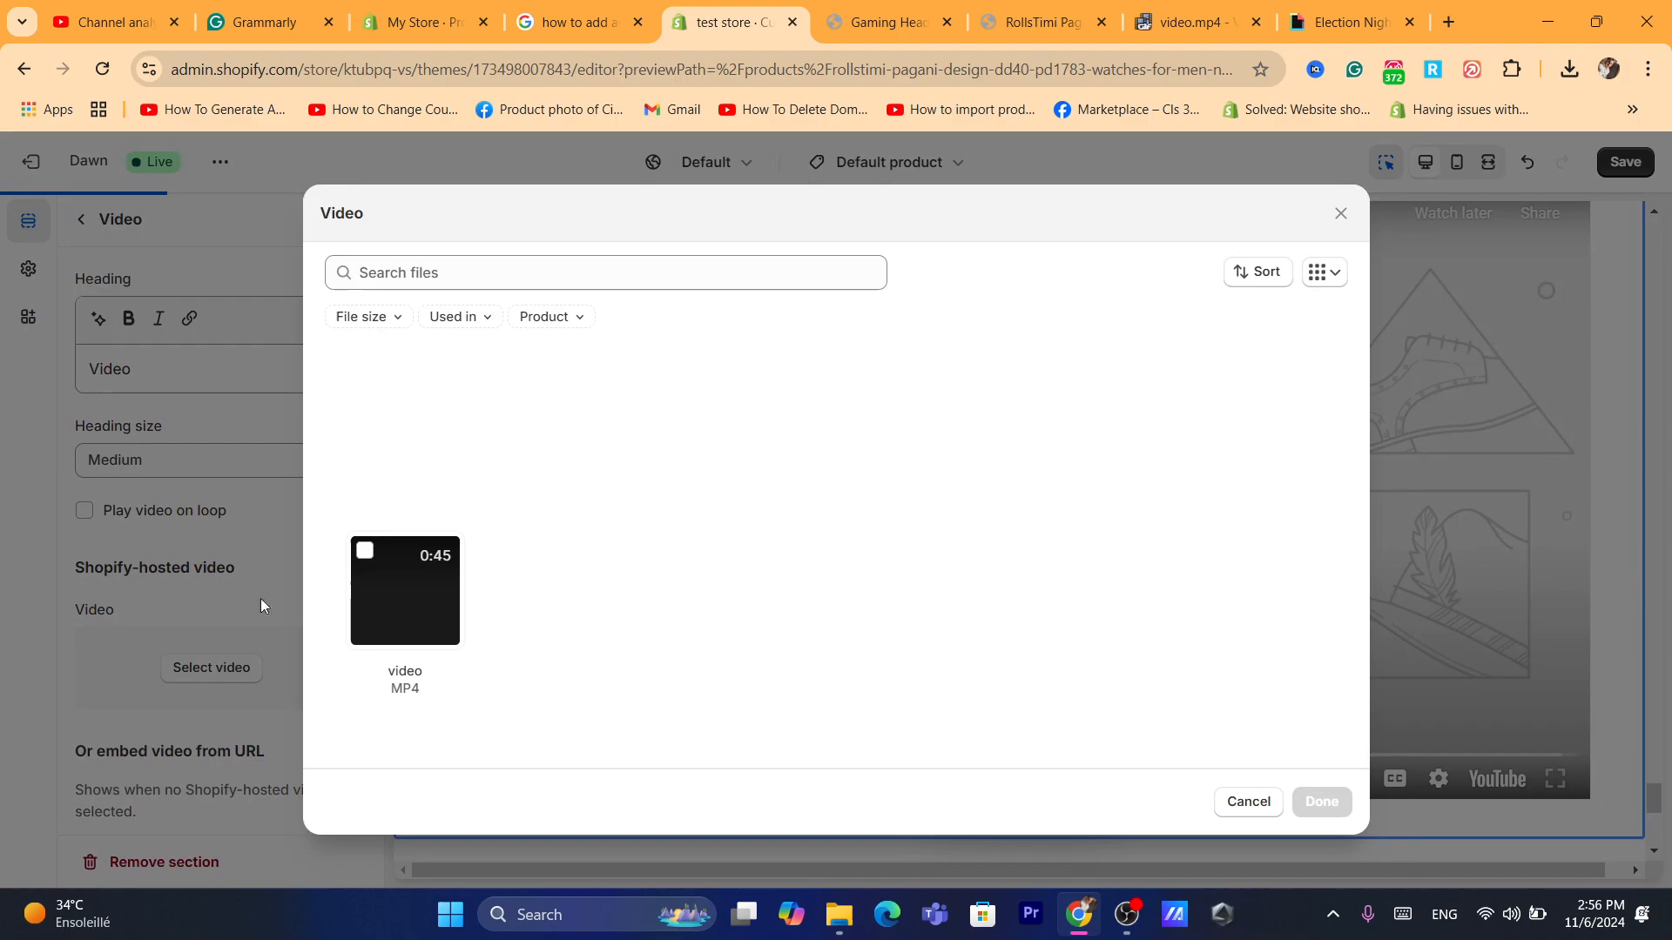
{"action": "left_click", "coordinate": [380, 562]}
{"action": "left_click", "coordinate": [1323, 802]}
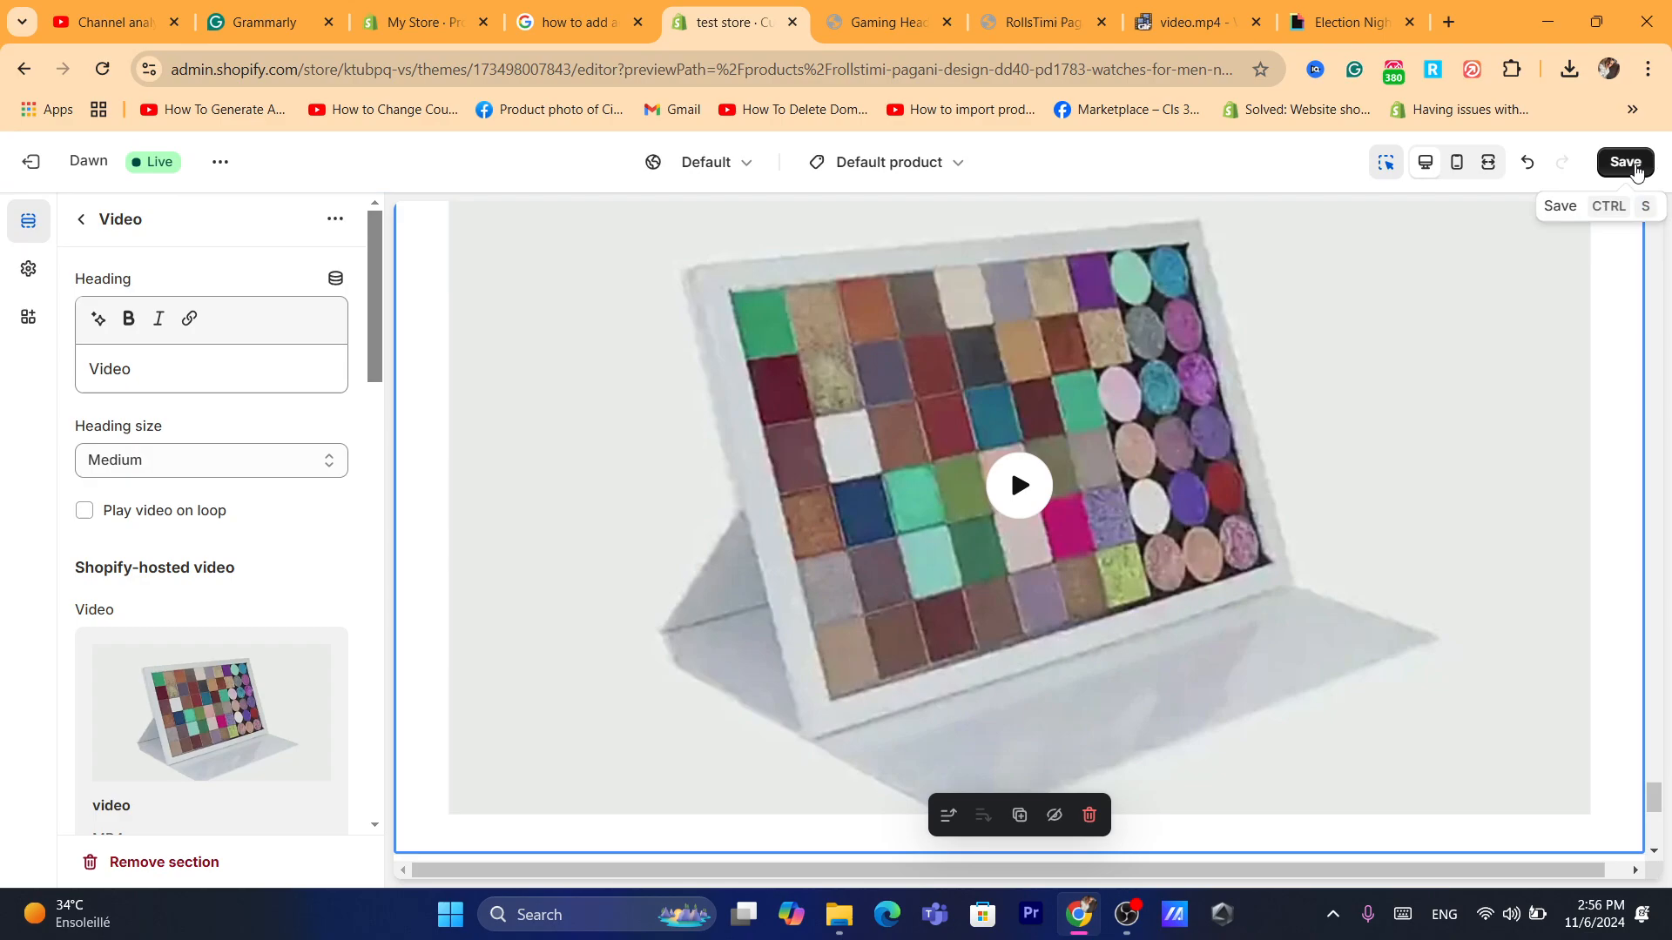
Save the Default product template with its new Video section and exit the theme editor
{"action": "left_click", "coordinate": [1626, 167]}
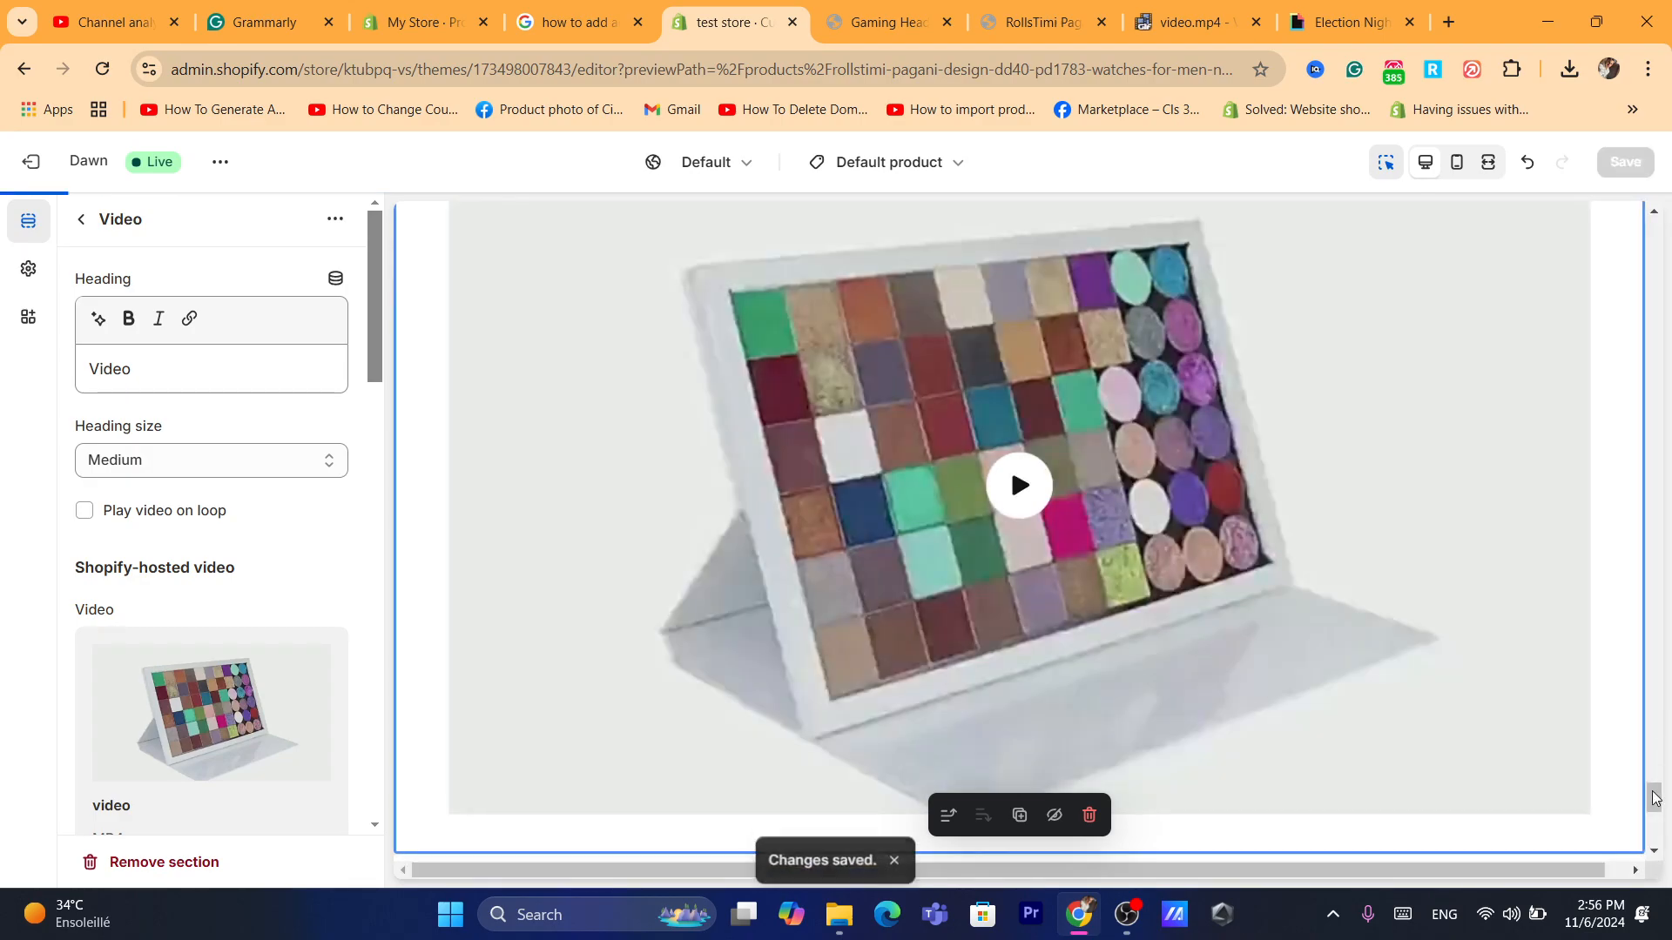
{"action": "left_click_drag", "start_coordinate": [1651, 805], "coordinate": [854, 380]}
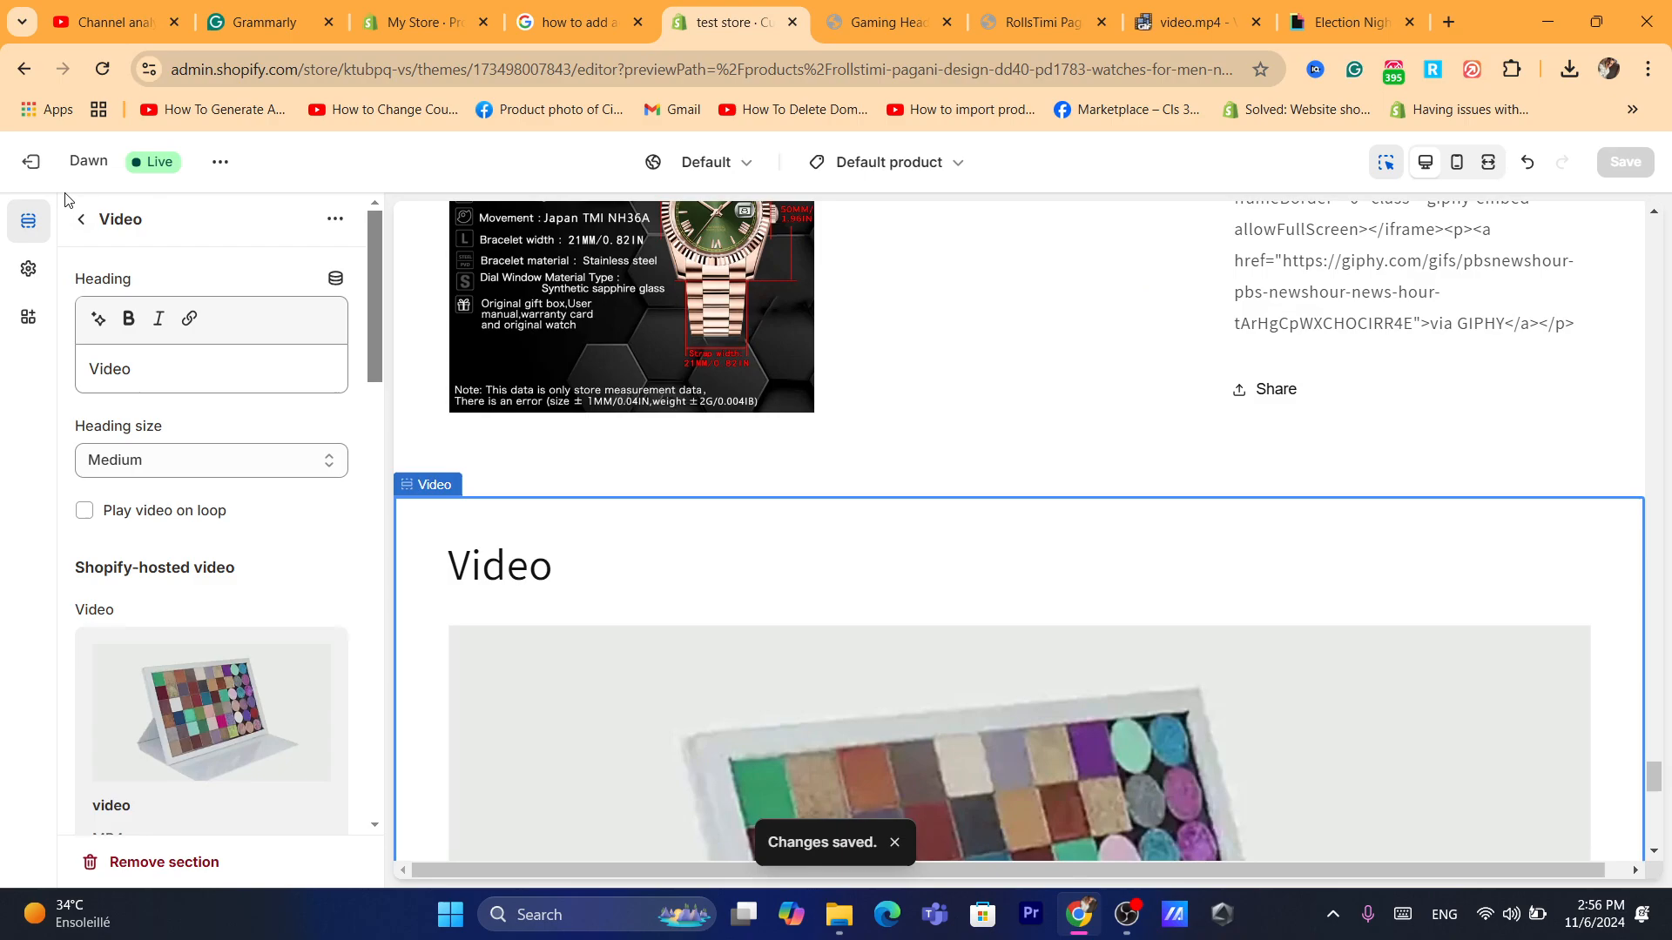
{"action": "left_click", "coordinate": [32, 162]}
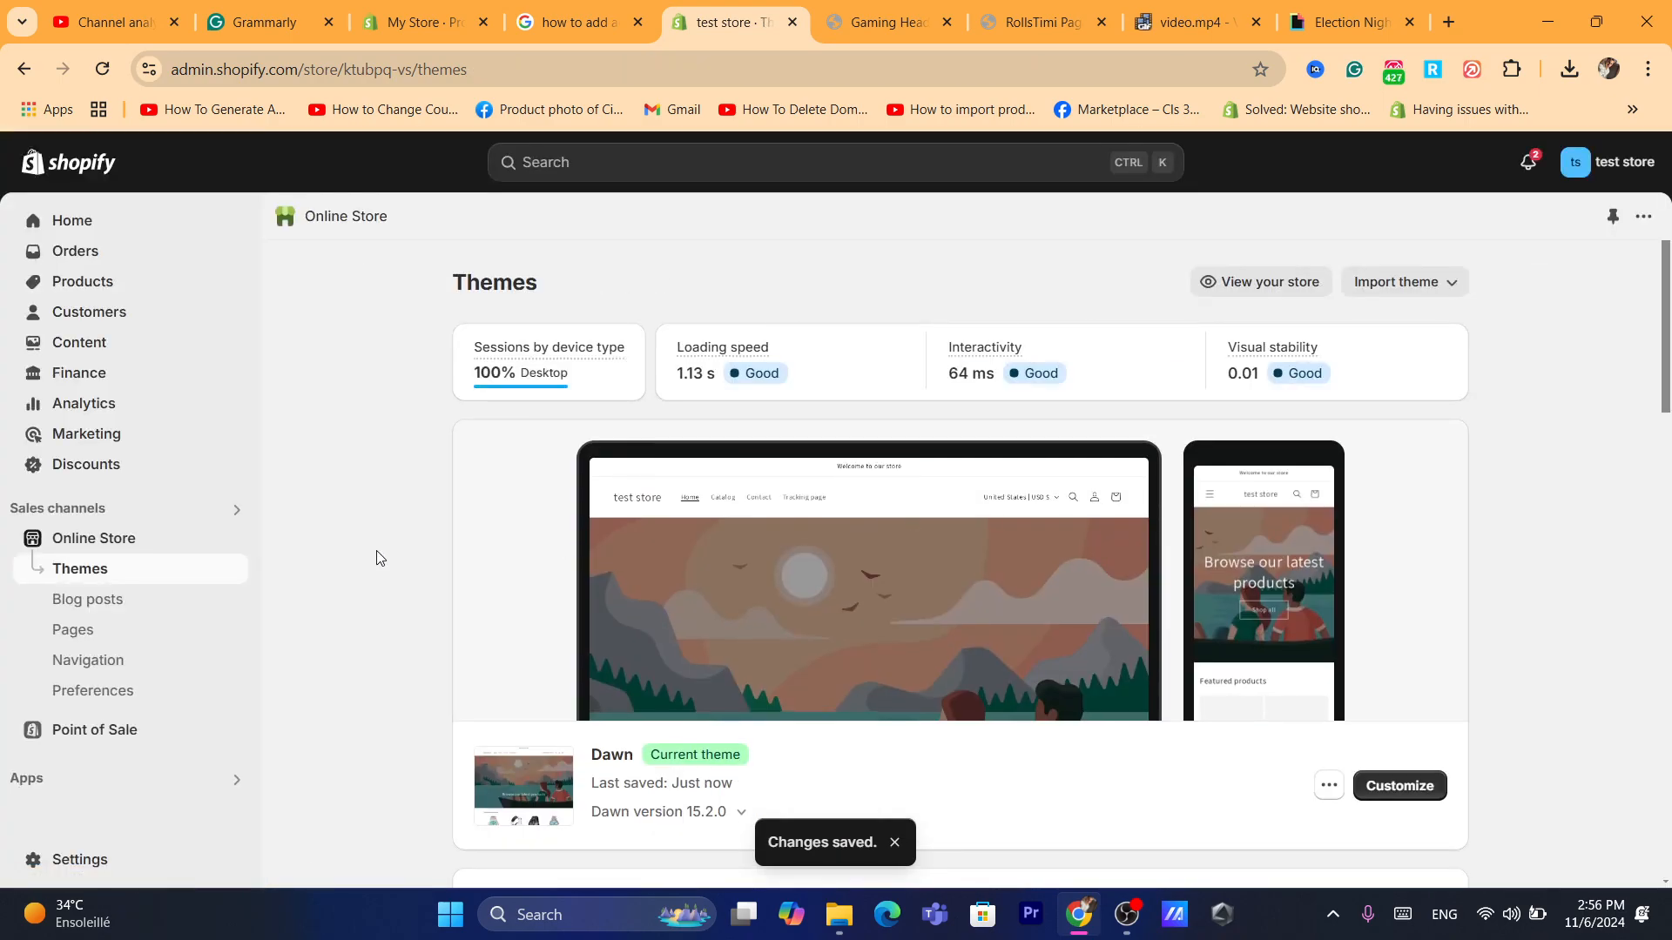
Open the live online store and go to the gaming headset product from the Featured products
{"action": "left_click", "coordinate": [232, 541]}
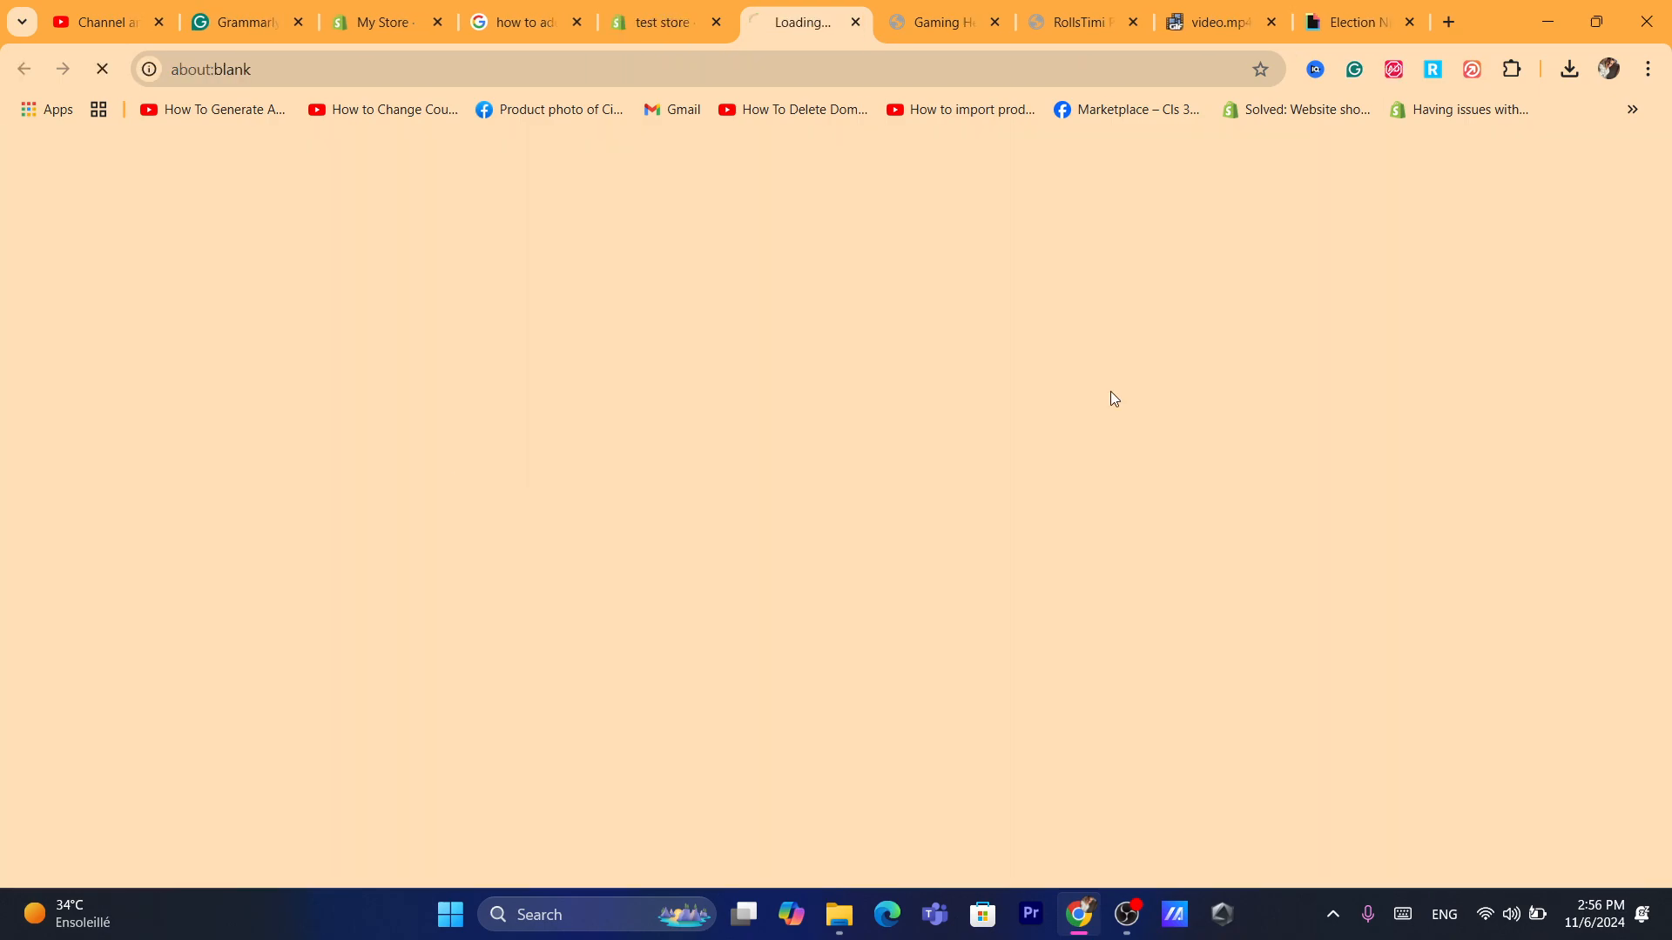
{"action": "scroll", "coordinate": [919, 301], "scroll_direction": "down", "scroll_amount": 10}
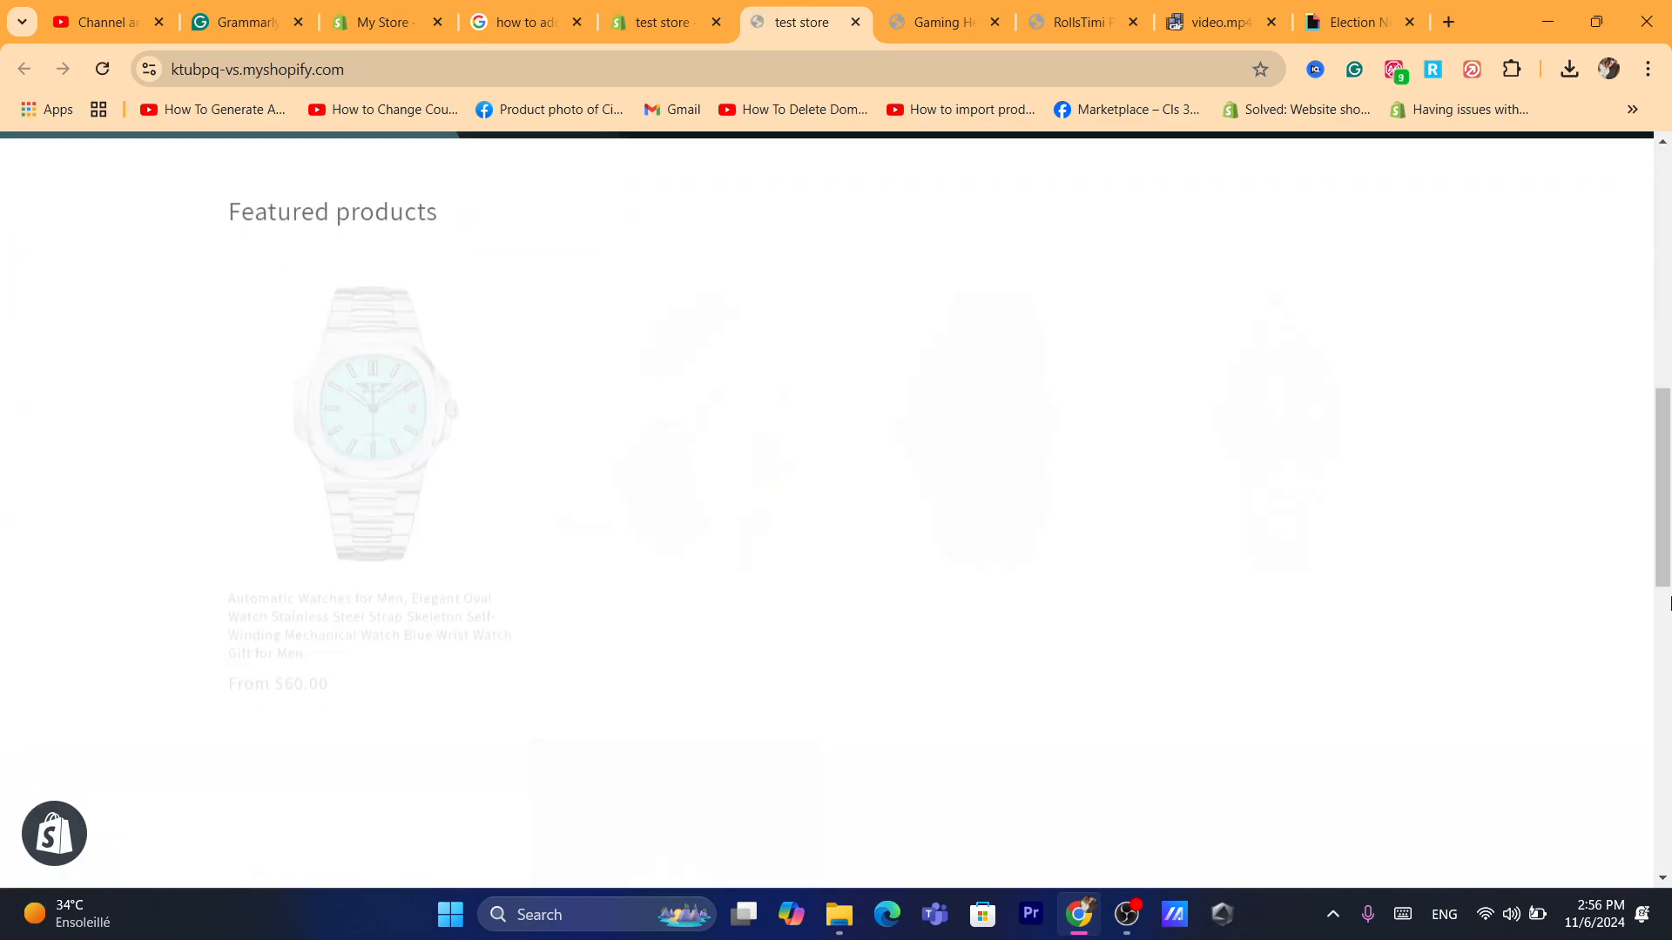
{"action": "left_click", "coordinate": [675, 262]}
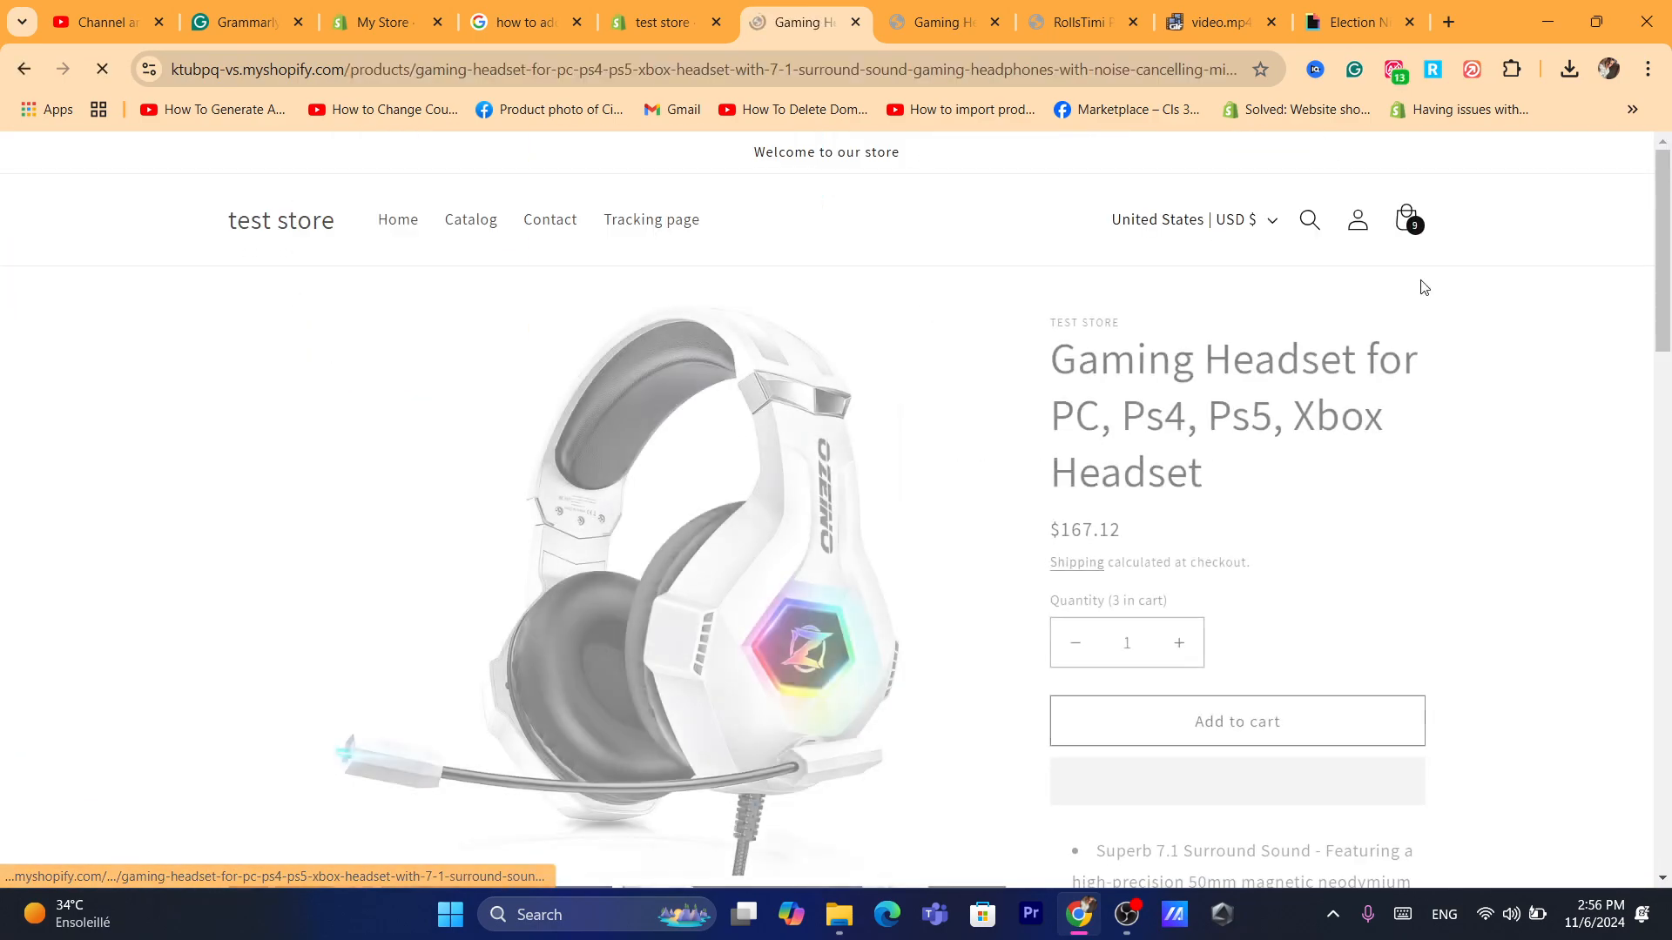
Examine the Video section on the gaming headset product page and the page content down to the footer
{"action": "left_click_drag", "start_coordinate": [1669, 310], "coordinate": [1670, 776]}
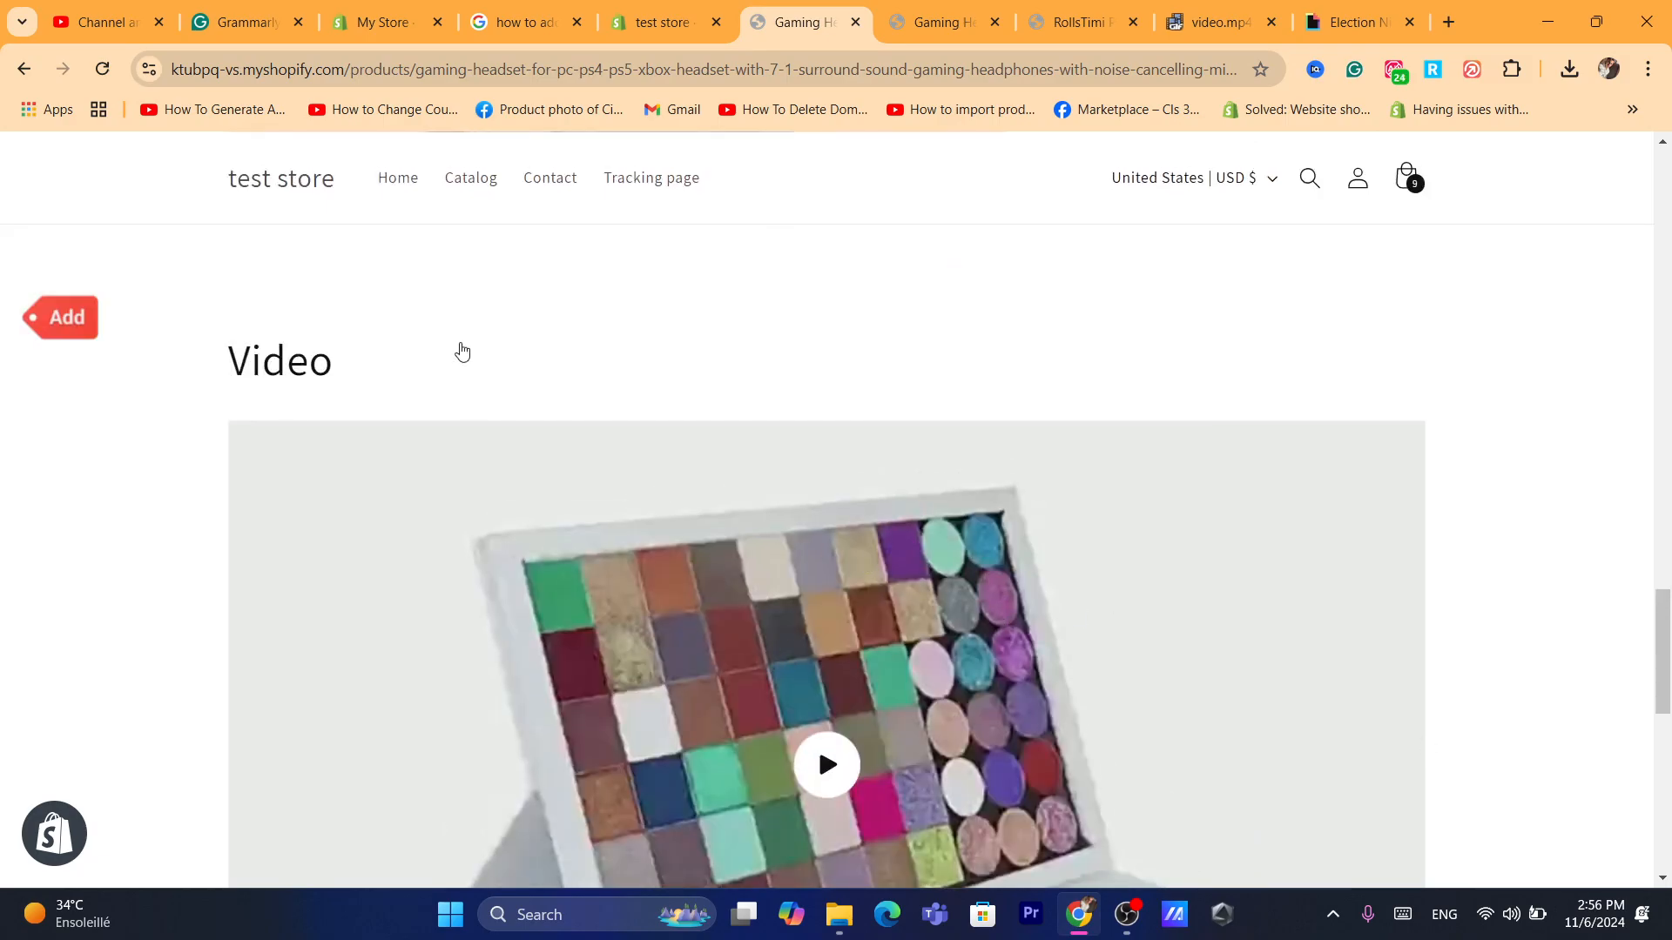
{"action": "scroll", "coordinate": [1247, 568], "scroll_direction": "down", "scroll_amount": 2}
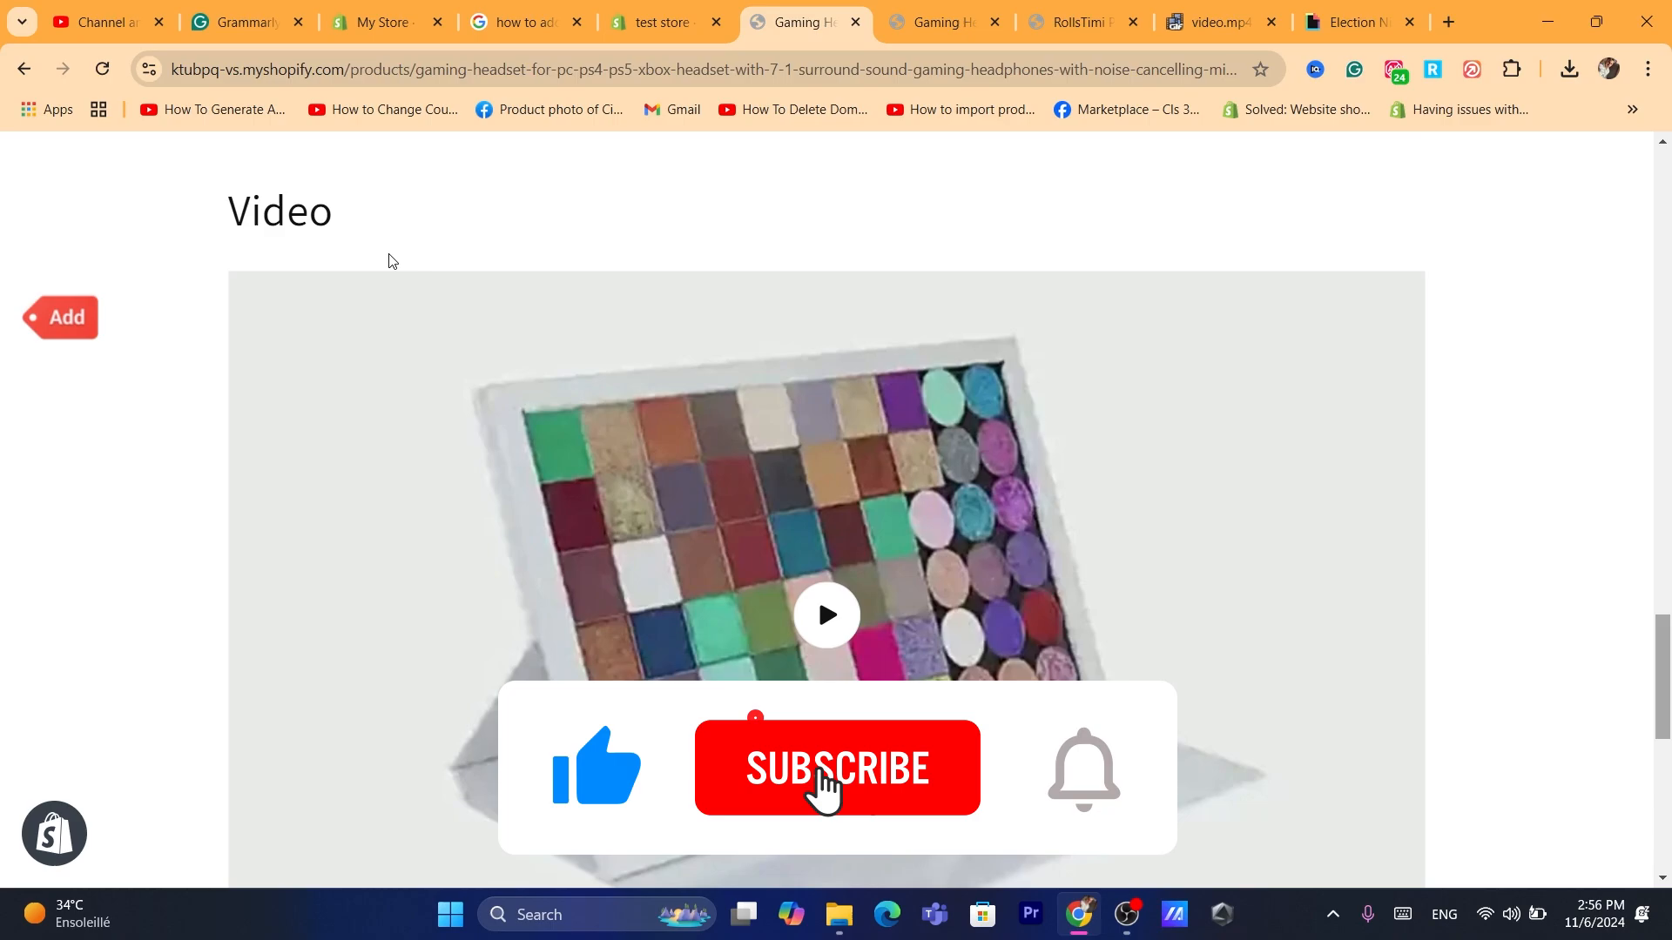
{"action": "double_click", "coordinate": [300, 215]}
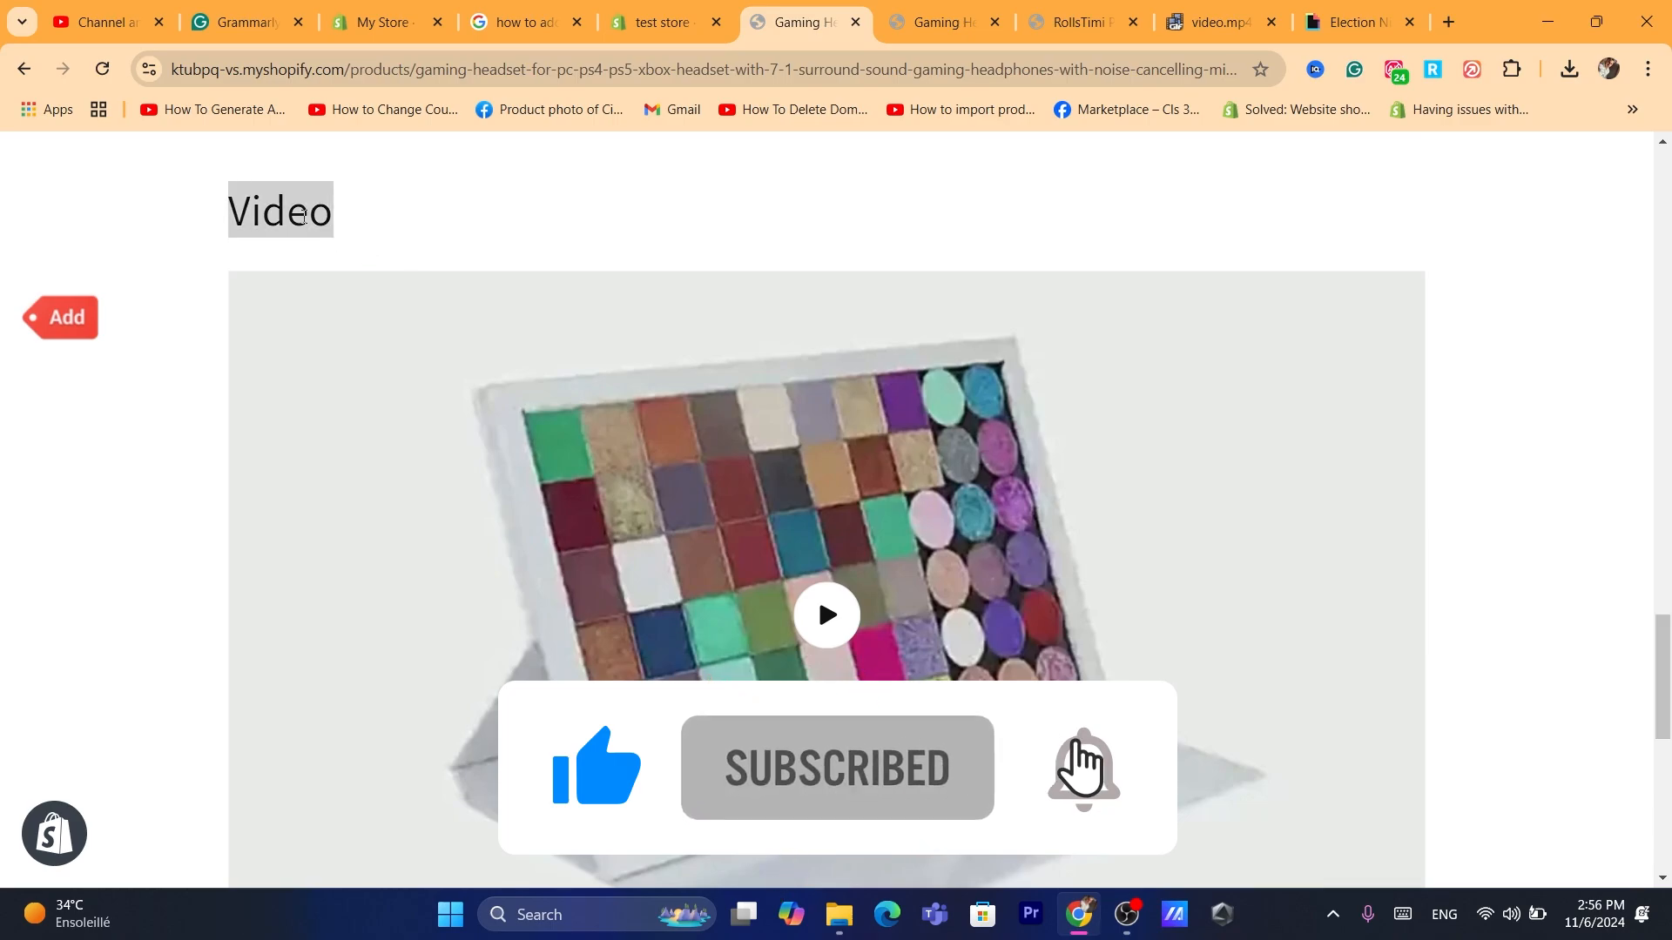
{"action": "left_click", "coordinate": [660, 225]}
{"action": "left_click", "coordinate": [1664, 745]}
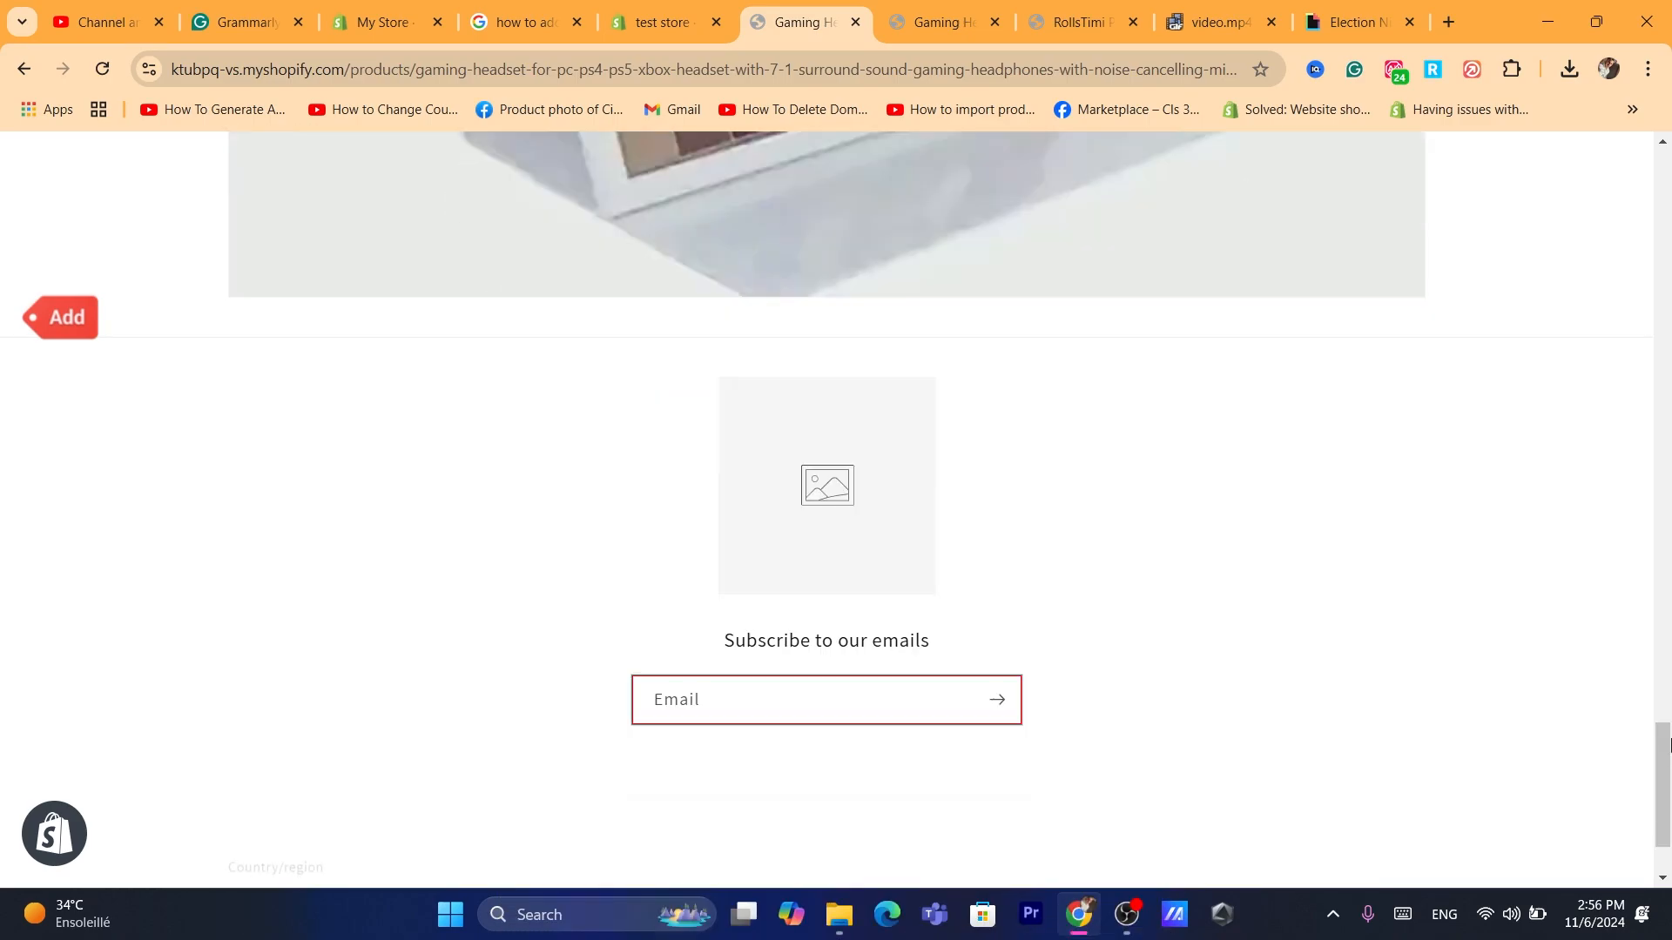
{"action": "left_click_drag", "start_coordinate": [1667, 799], "coordinate": [1668, 862]}
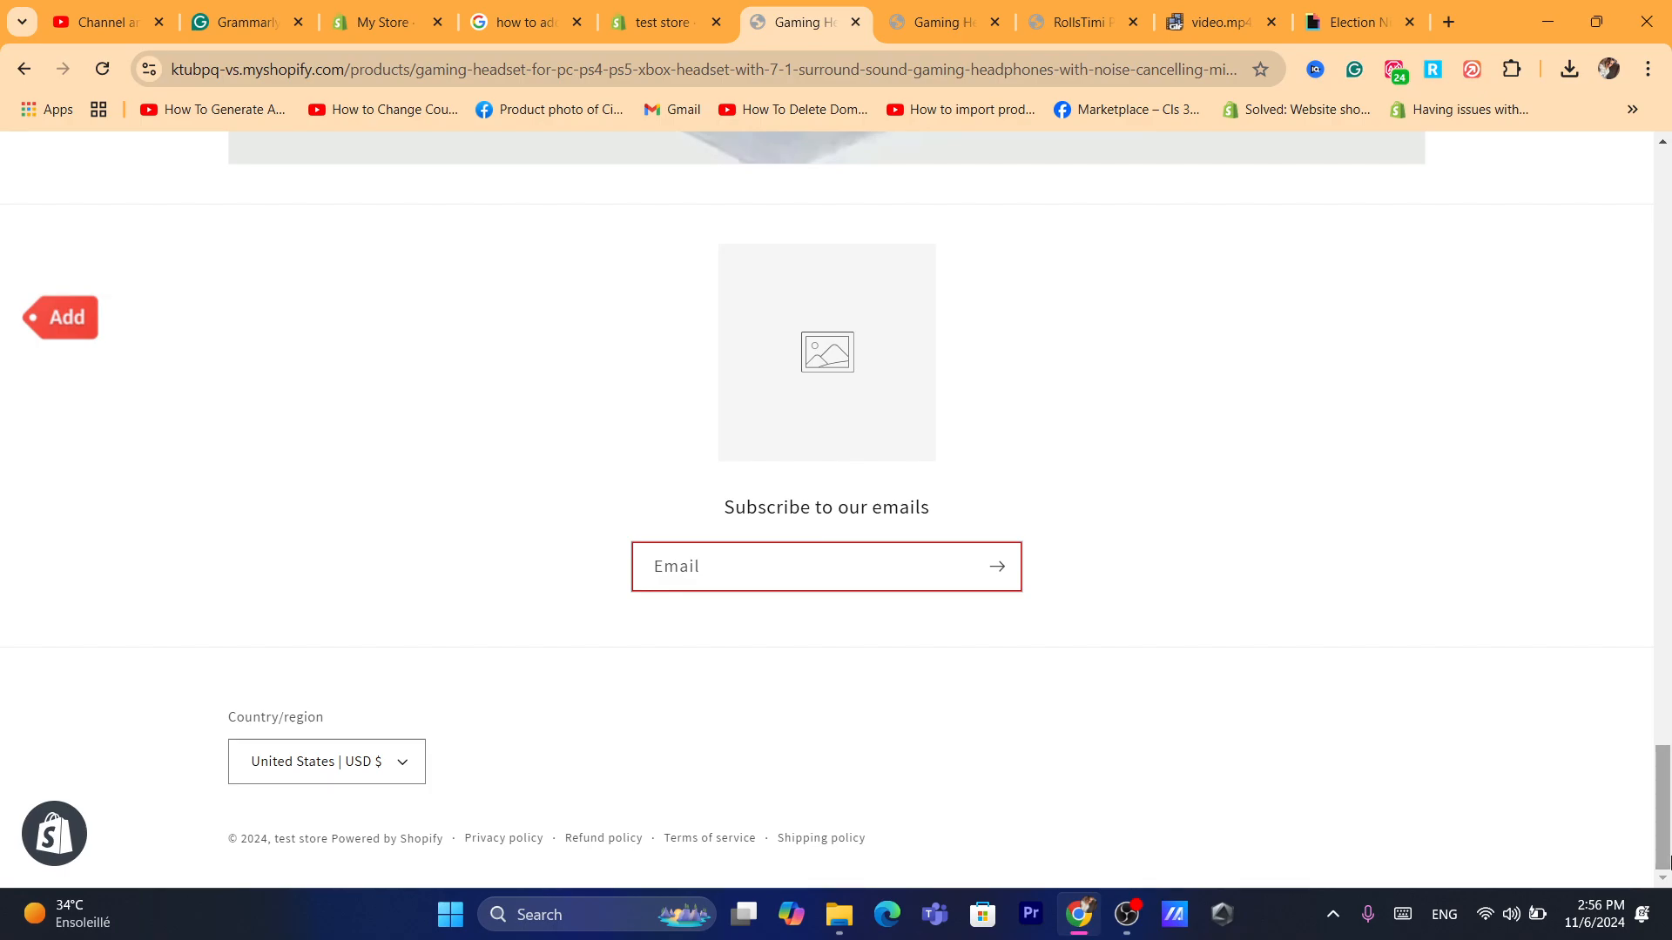